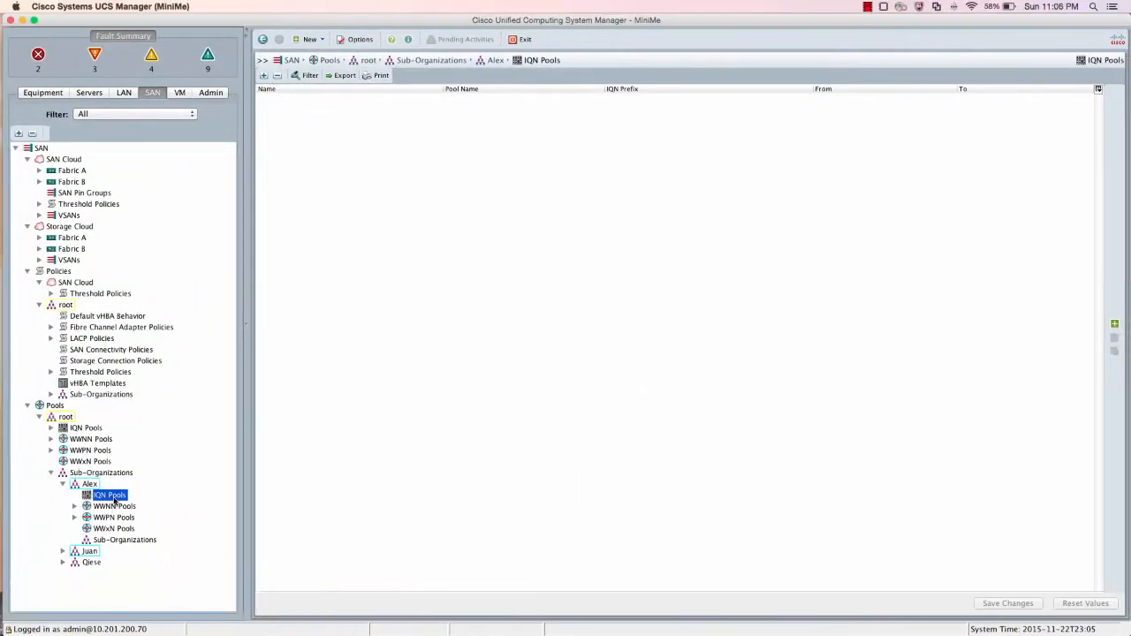
Step: Start a new IQN suffix pool in the Alex sub-organization and name it iSCSI_A
right_click(114, 499)
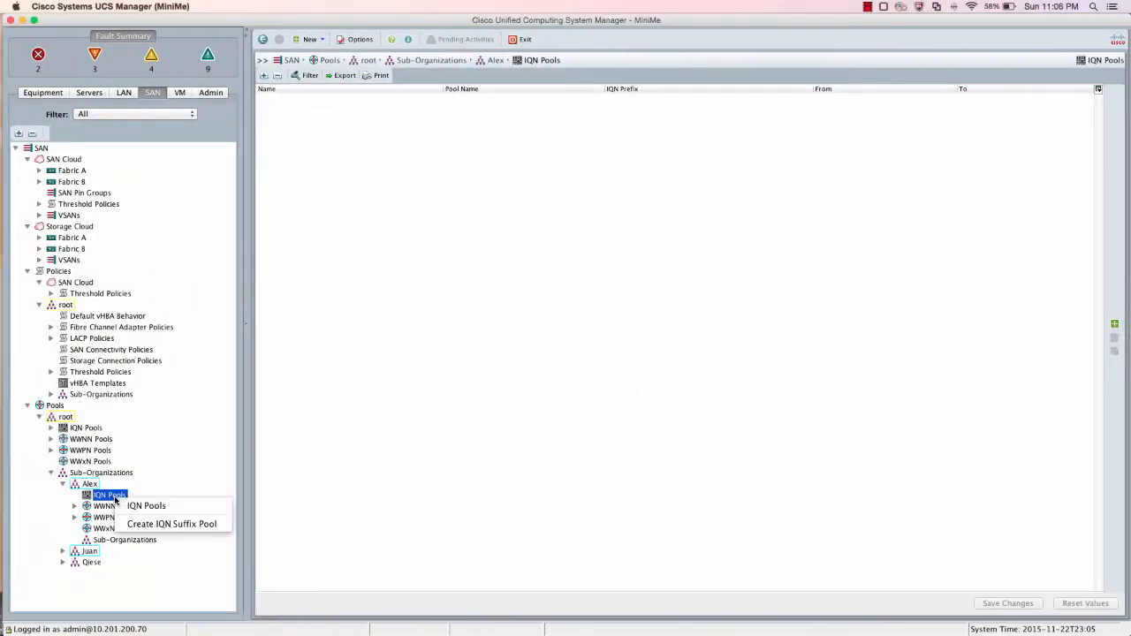
click(162, 524)
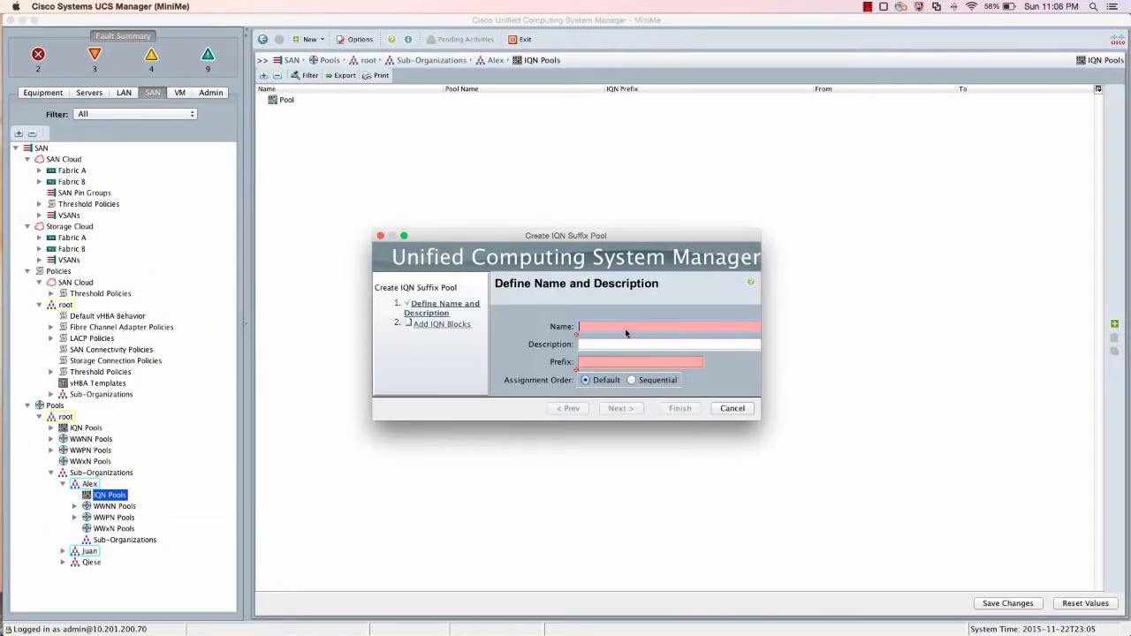
click(625, 329)
text(iSC)
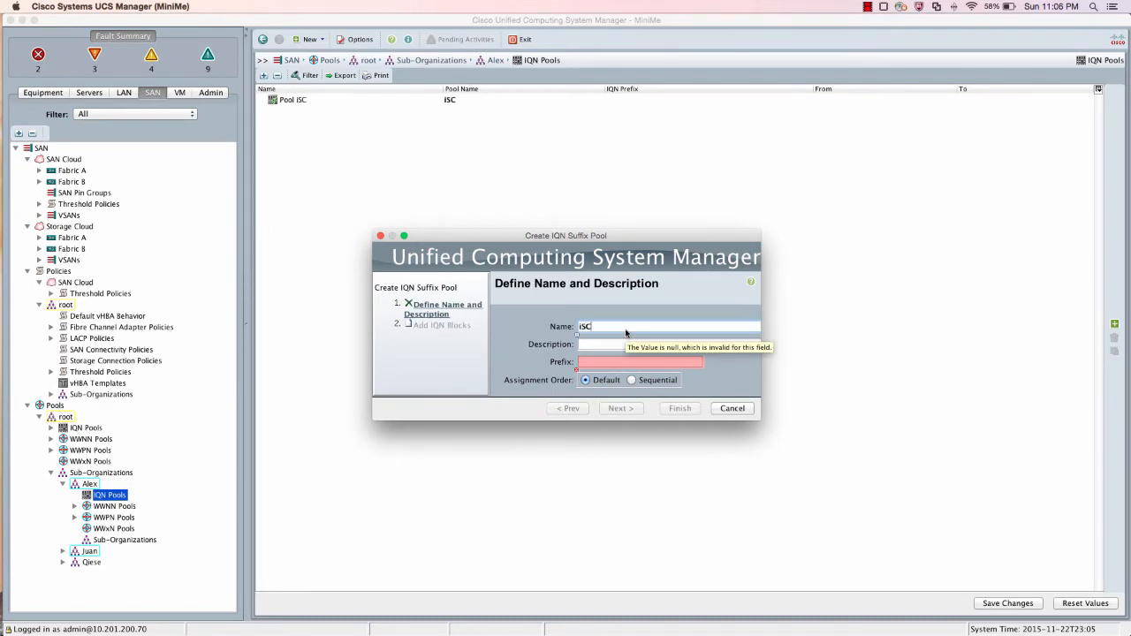
text(SI_A)
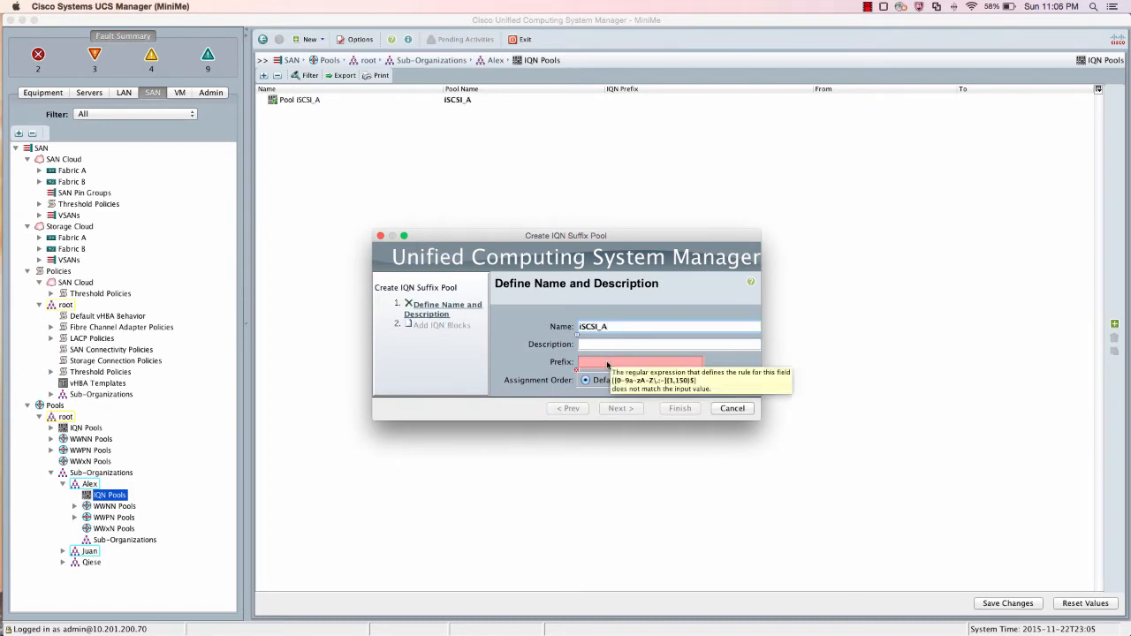
Step: Set the pool's prefix to iqn.2015-10.com.cisco:alex with Sequential assignment order, and proceed to the IQN blocks
click(606, 364)
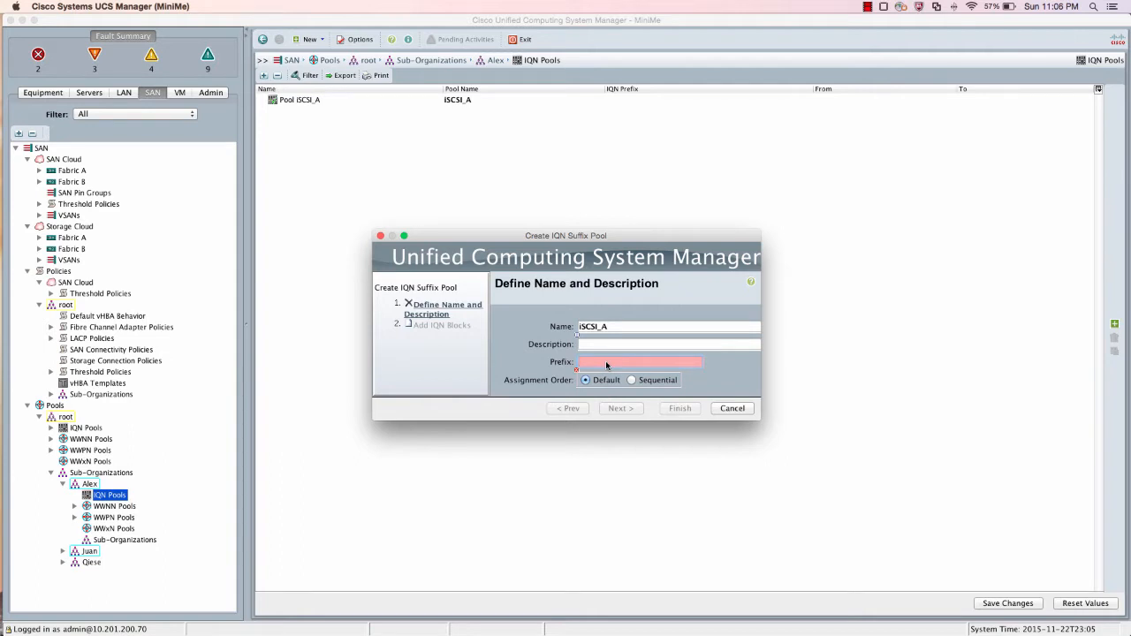
text(iqn.)
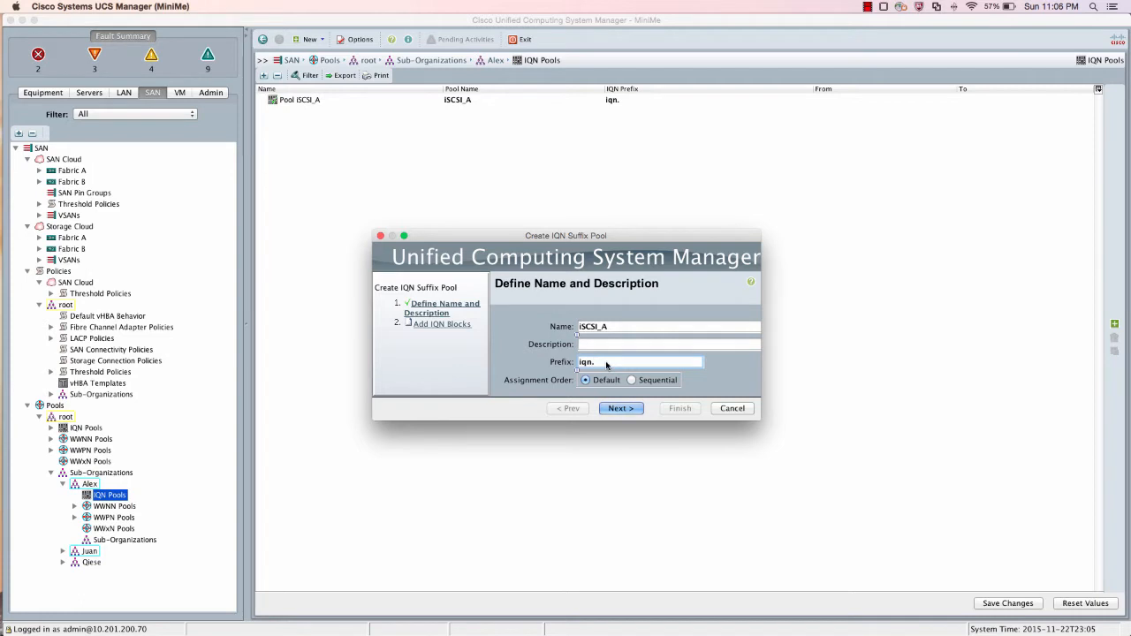
text(2015-10.com.cisco)
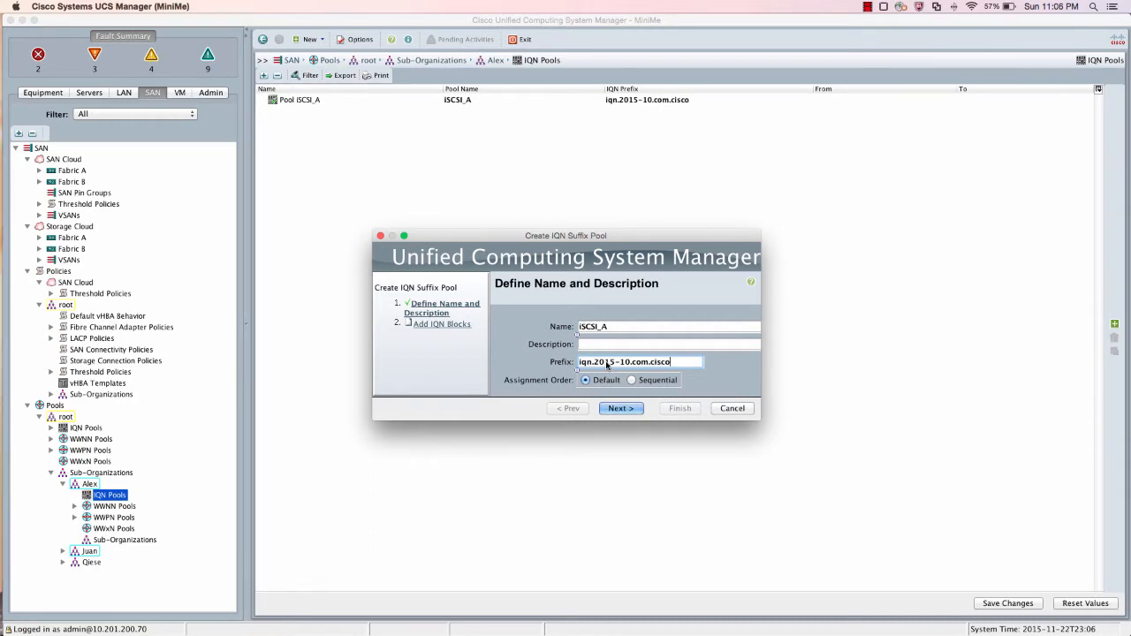
text(:alex)
click(632, 380)
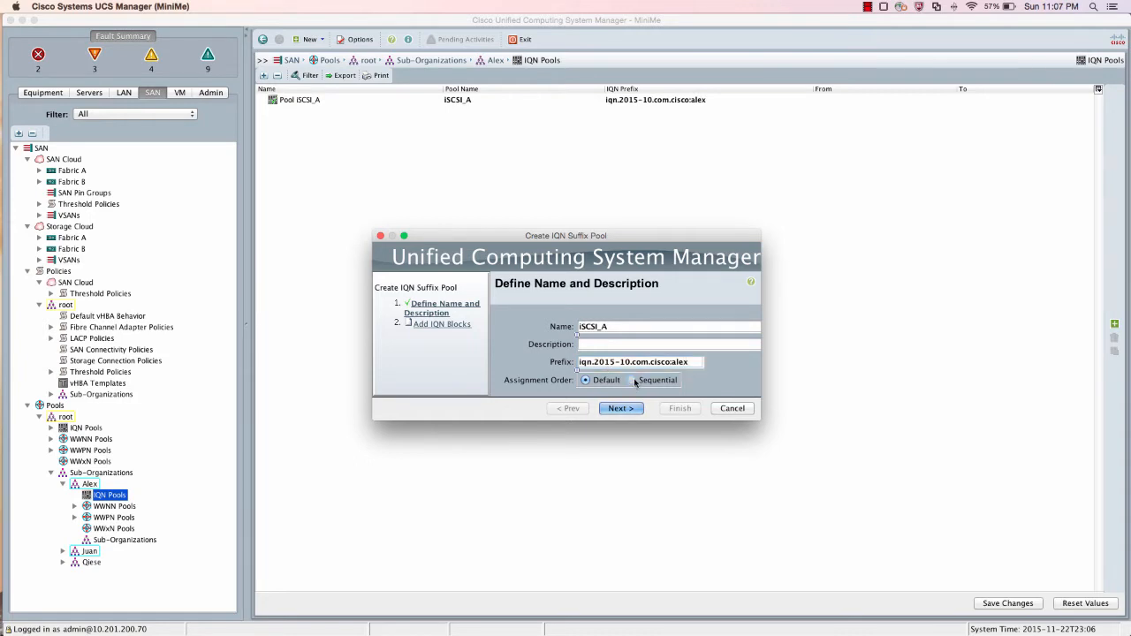
click(623, 410)
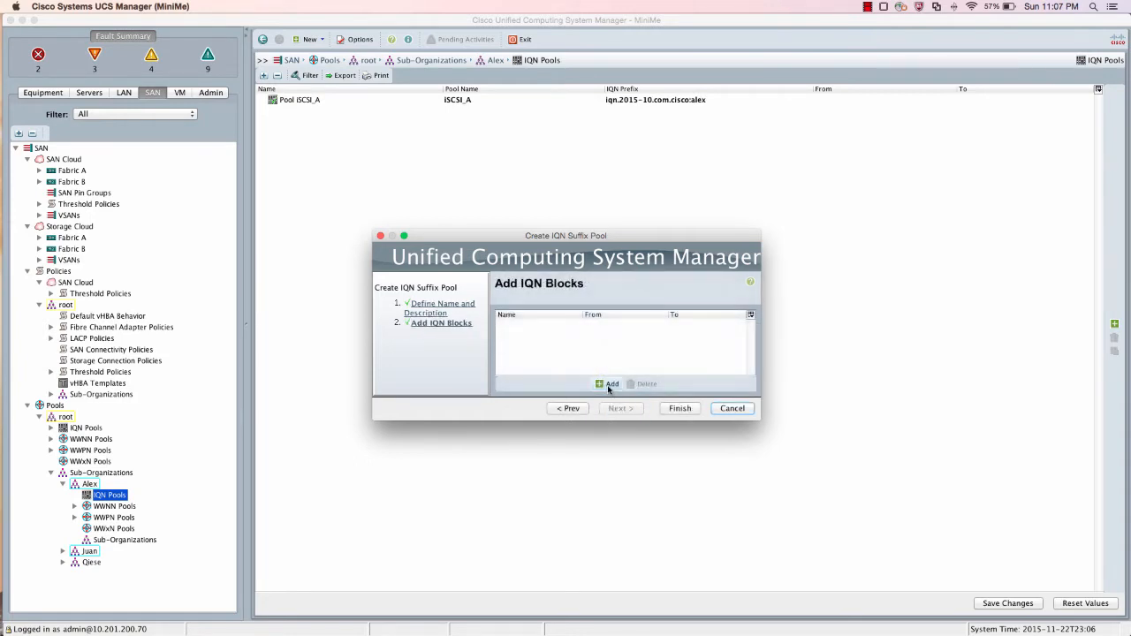
Step: Add an IQN block with suffix fabric-a and size 10, and finish creating the iSCSI_A pool
click(609, 386)
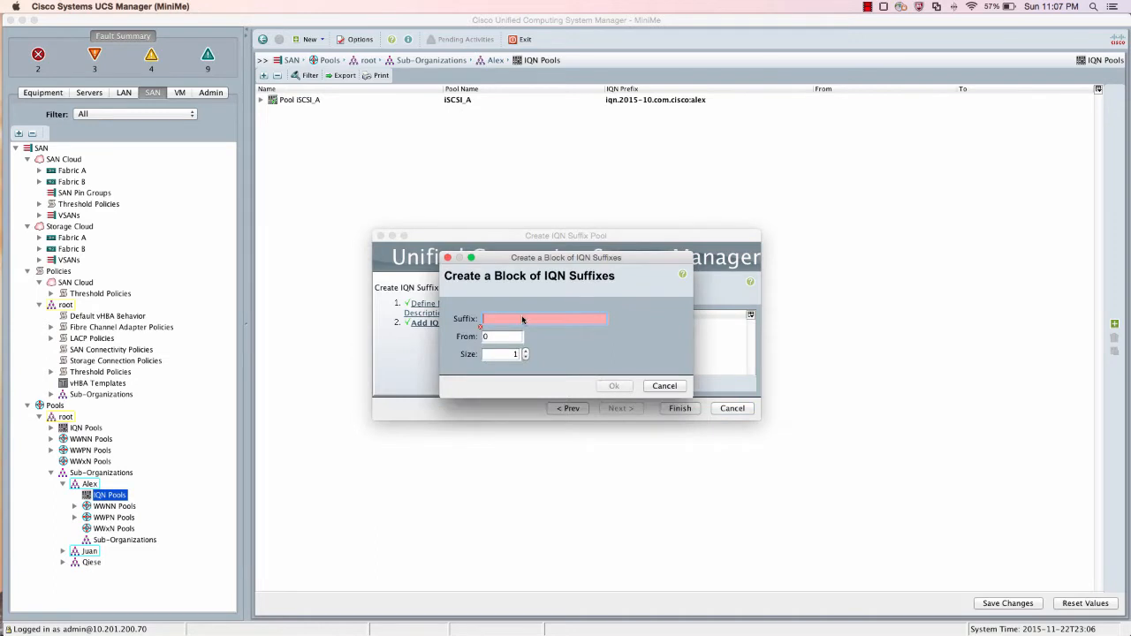
text(fabric)
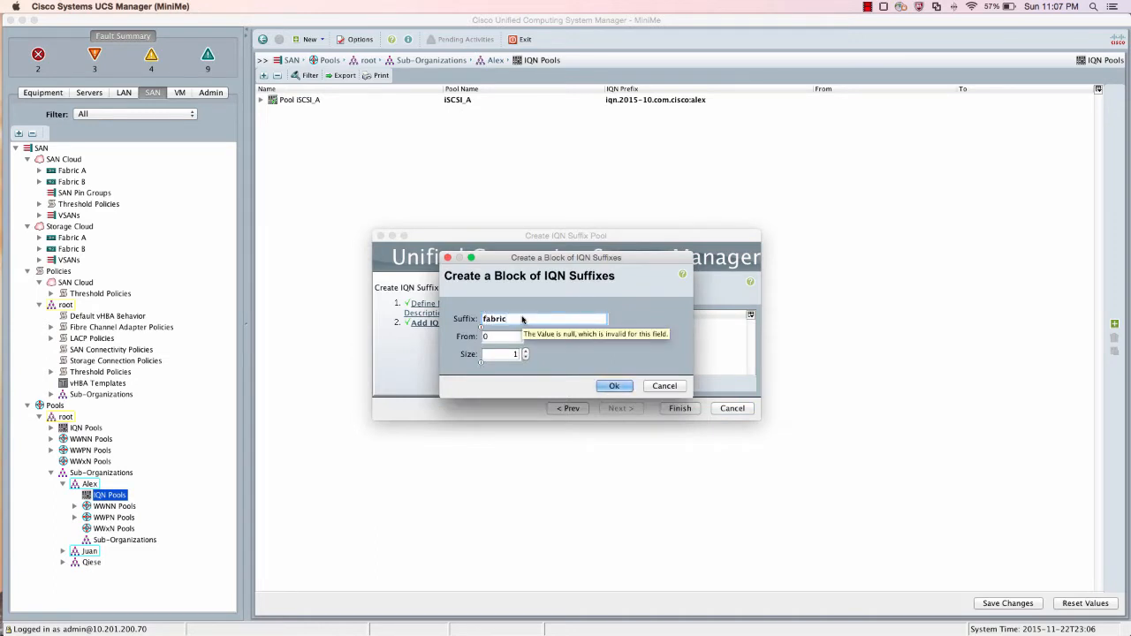
text(-a)
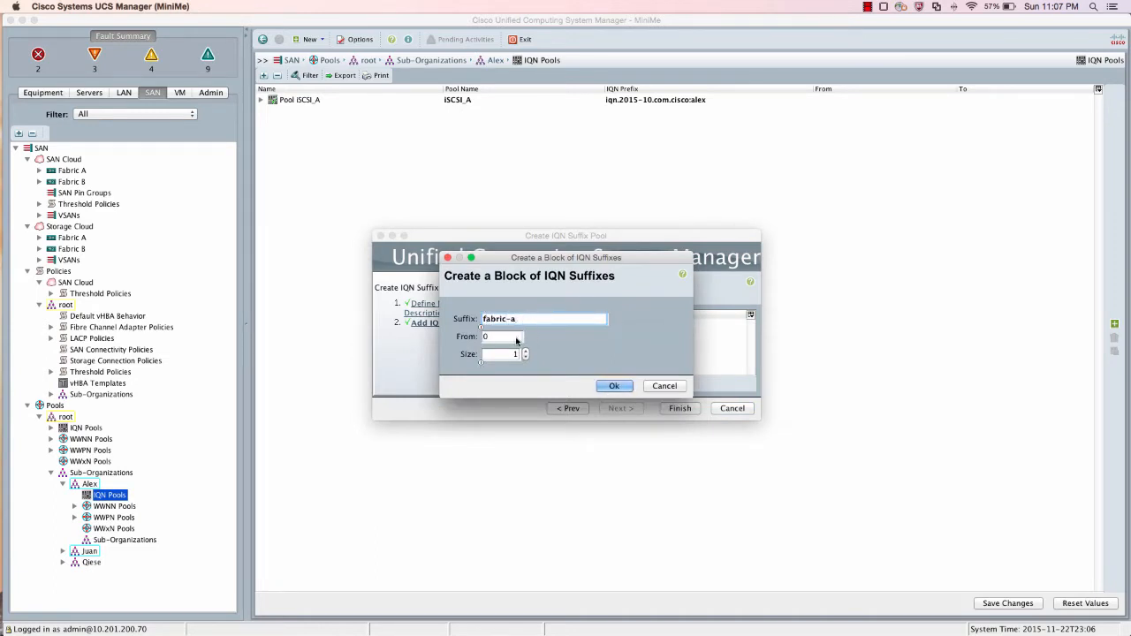
double_click(506, 354)
text(10)
click(613, 386)
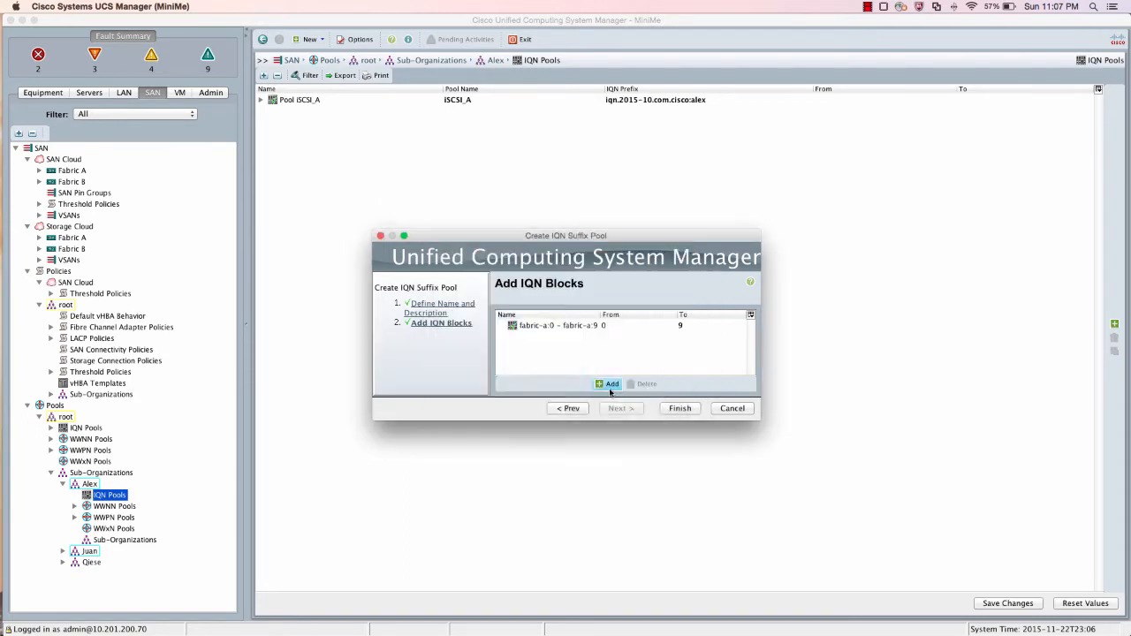
click(679, 410)
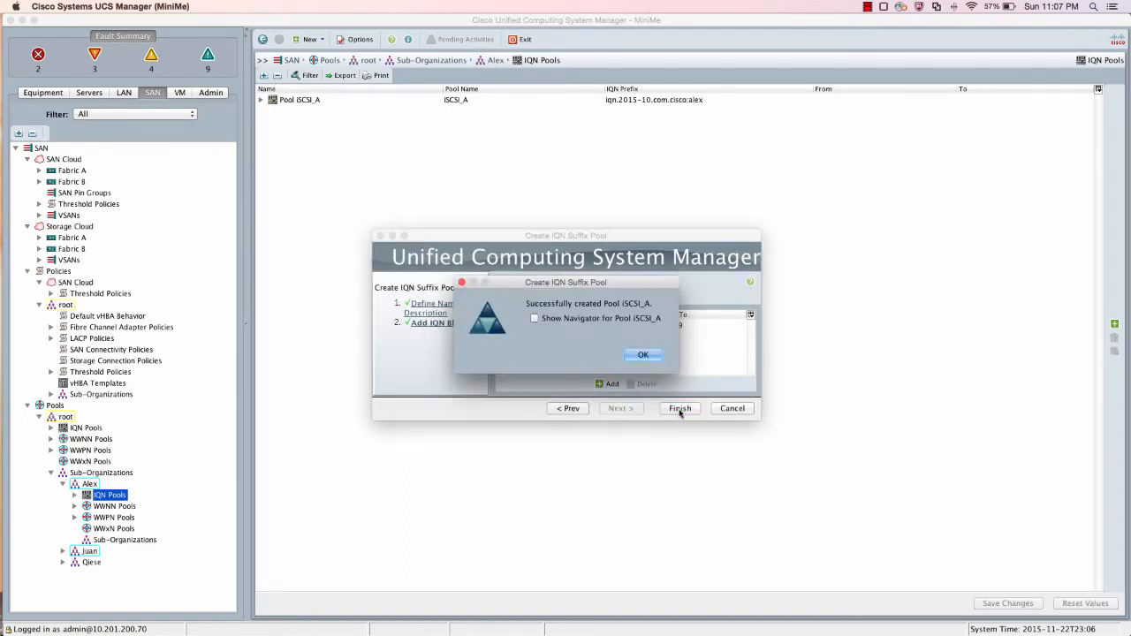
click(642, 355)
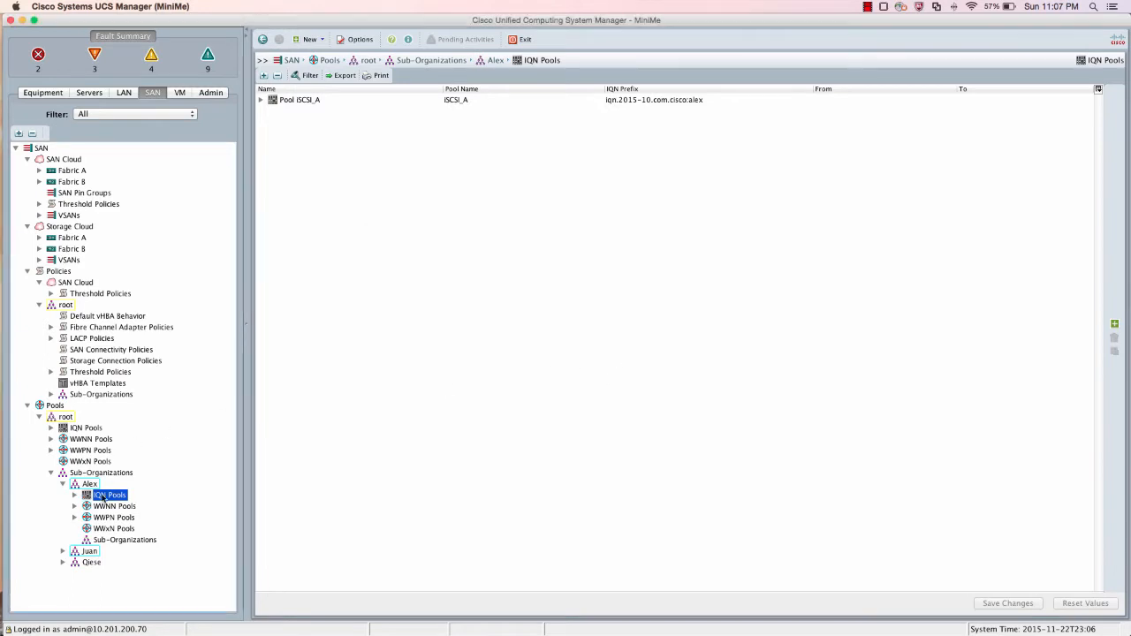
Step: Define a second IQN suffix pool under Alex named iSCSI_B, with prefix iqn.2015-10.com.cisco:alex and Sequential assignment order
right_click(102, 498)
click(129, 523)
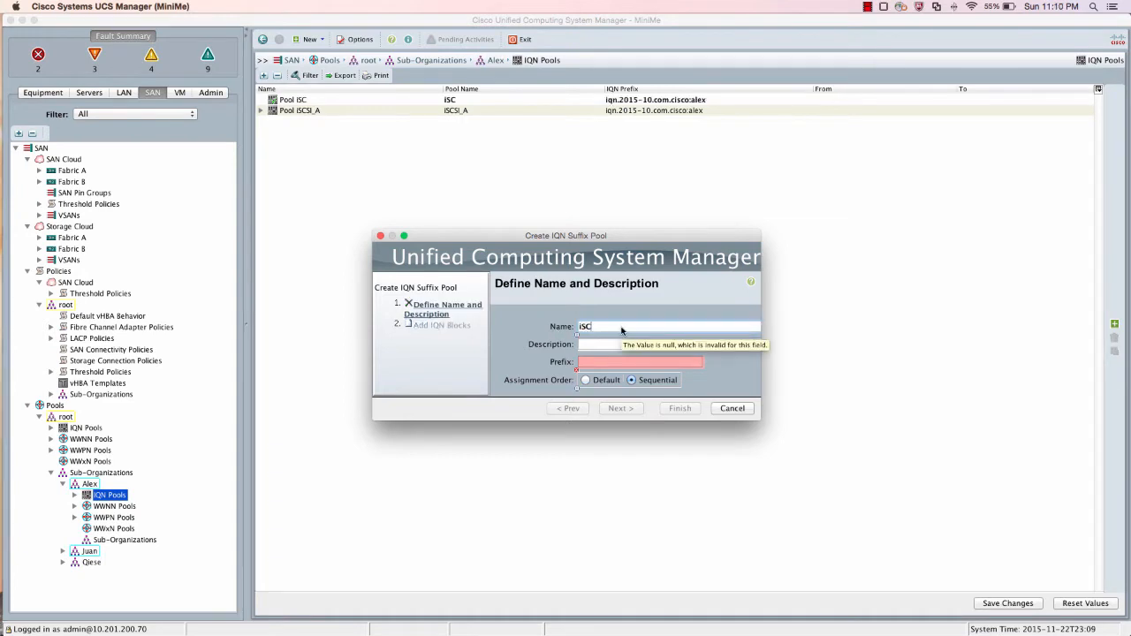
text(SI_B)
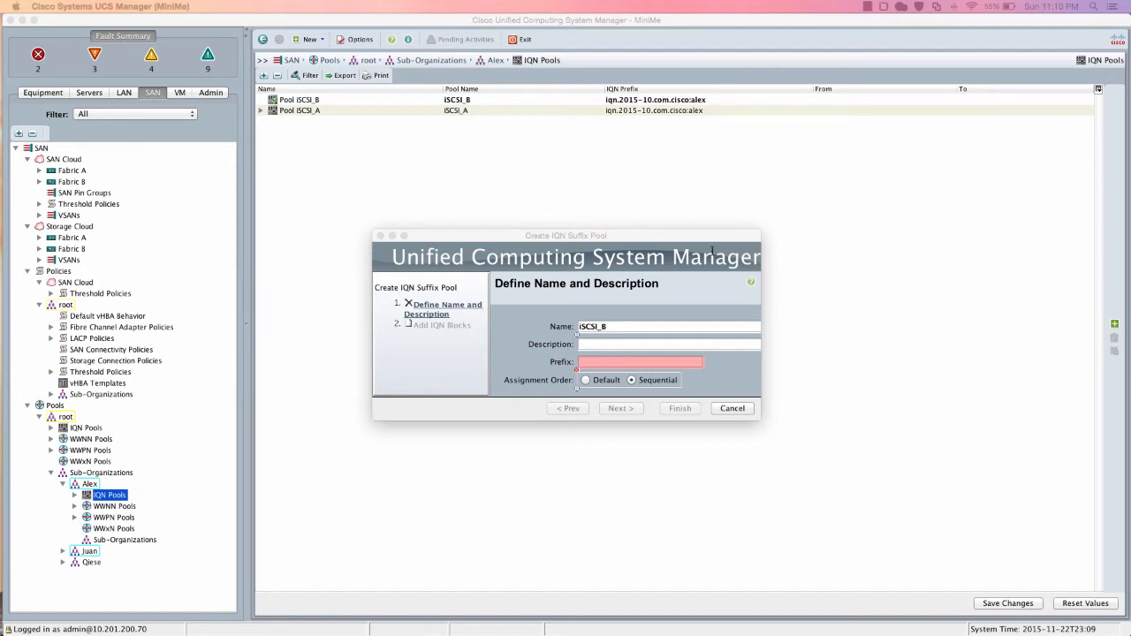
click(605, 366)
text(iqn.2015-10.com.cisco:alex)
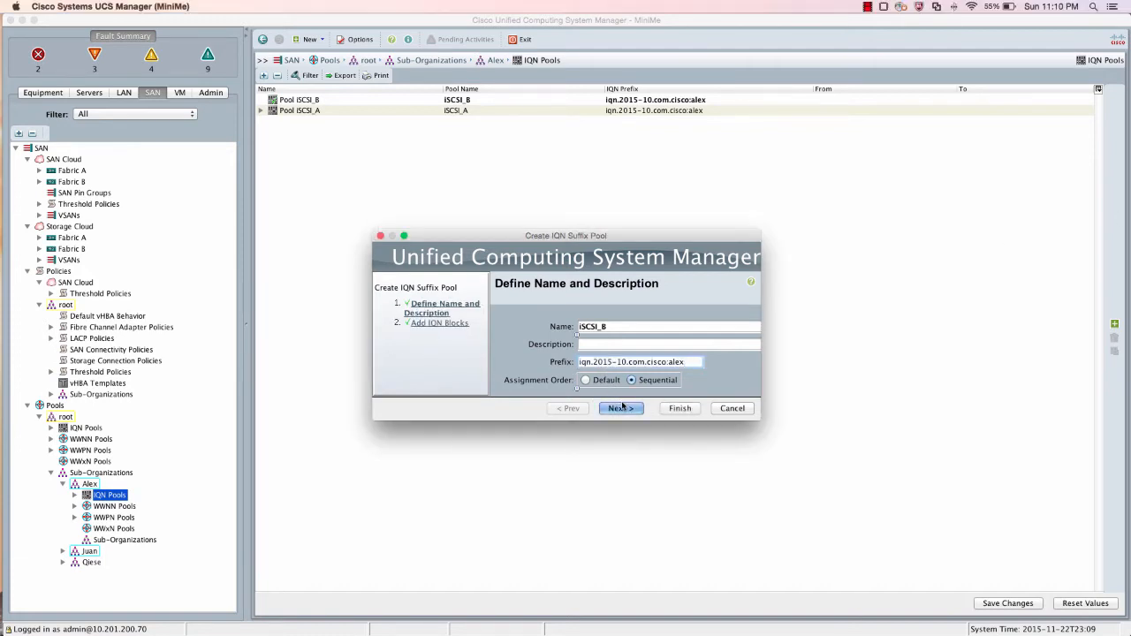
click(617, 409)
Step: Add an IQN block with suffix fabric-b:0 and size 10, and finish creating the iSCSI_B pool
click(606, 385)
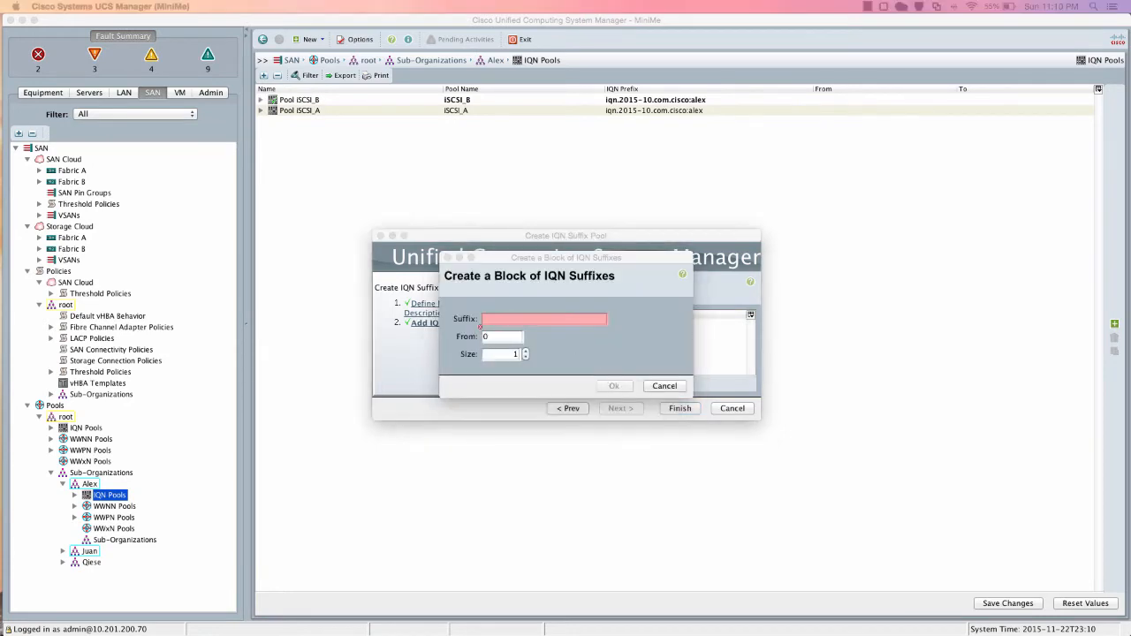
click(530, 318)
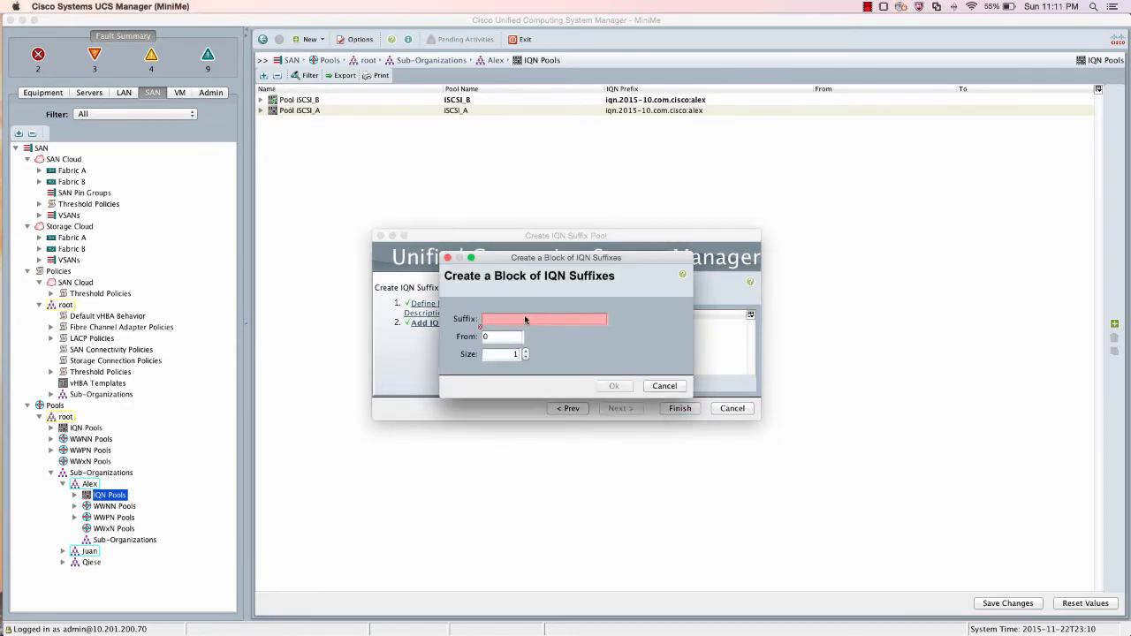
text(fabric-b:0)
click(504, 354)
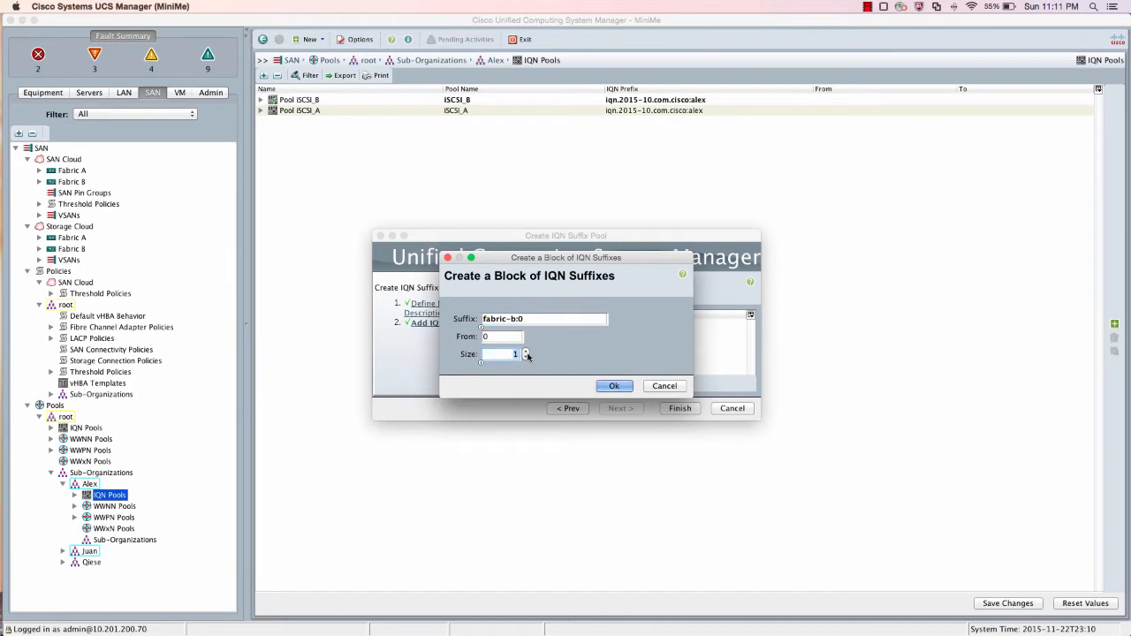
text(10)
click(613, 386)
click(678, 409)
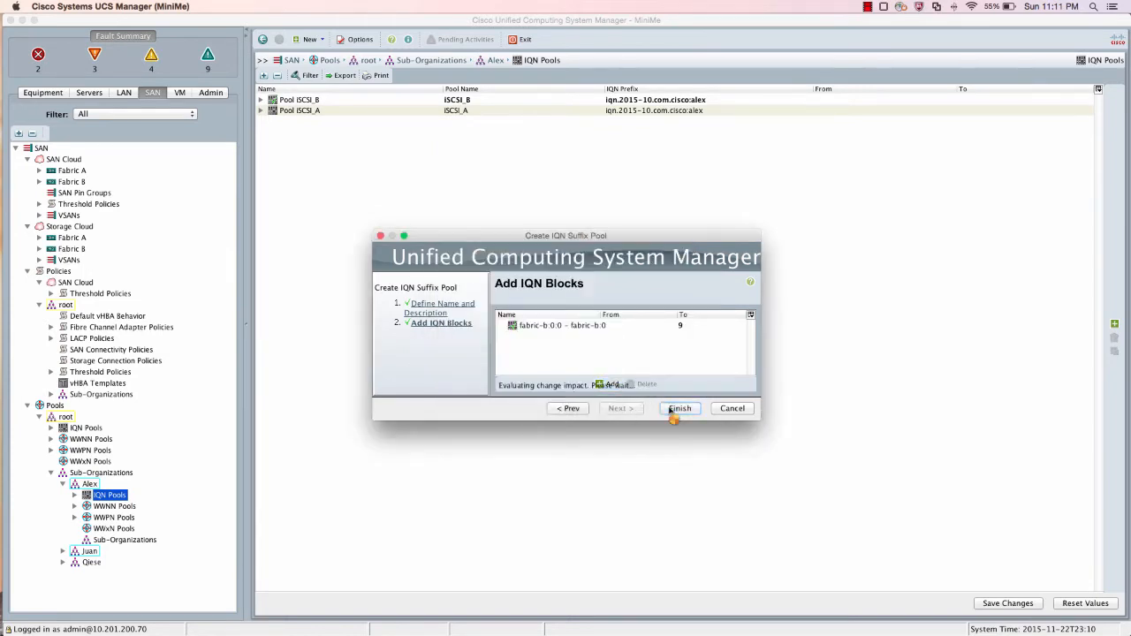
click(643, 355)
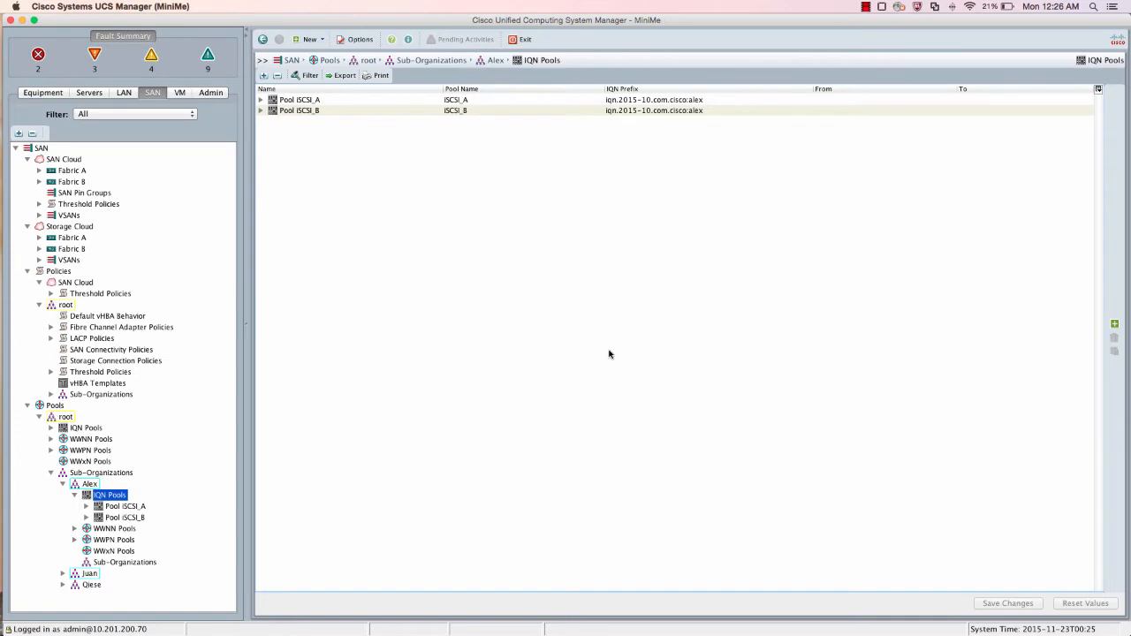
Step: Define another IQN suffix pool under Alex named iSCSI, with prefix iqn.2015-10.com.cisco:alex and Sequential assignment order
right_click(119, 495)
click(154, 520)
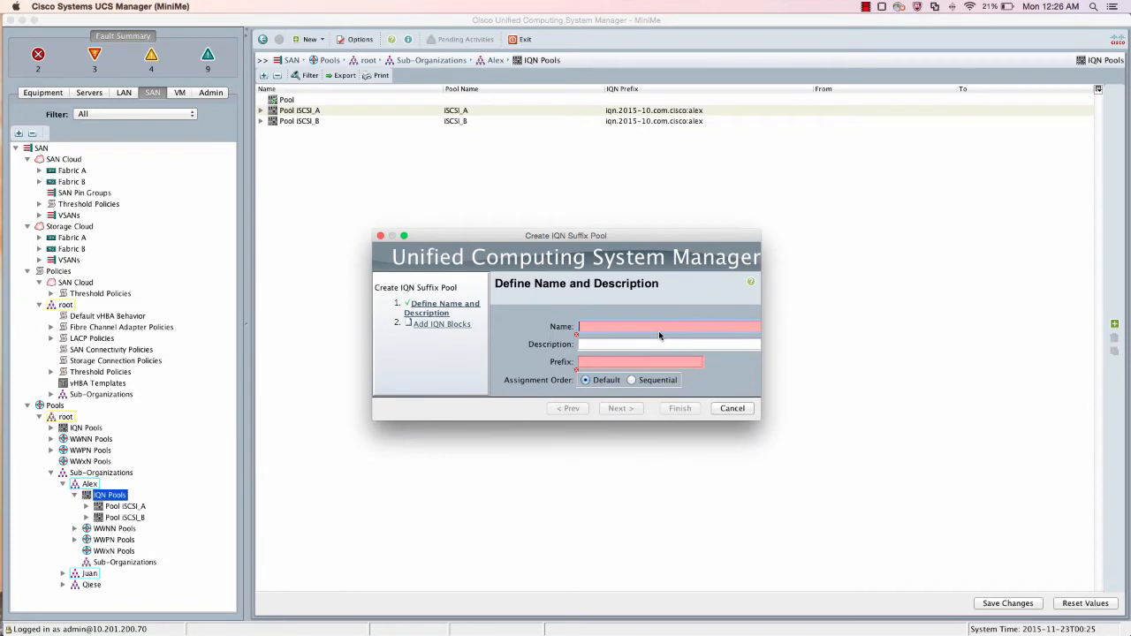
text(iSCSI)
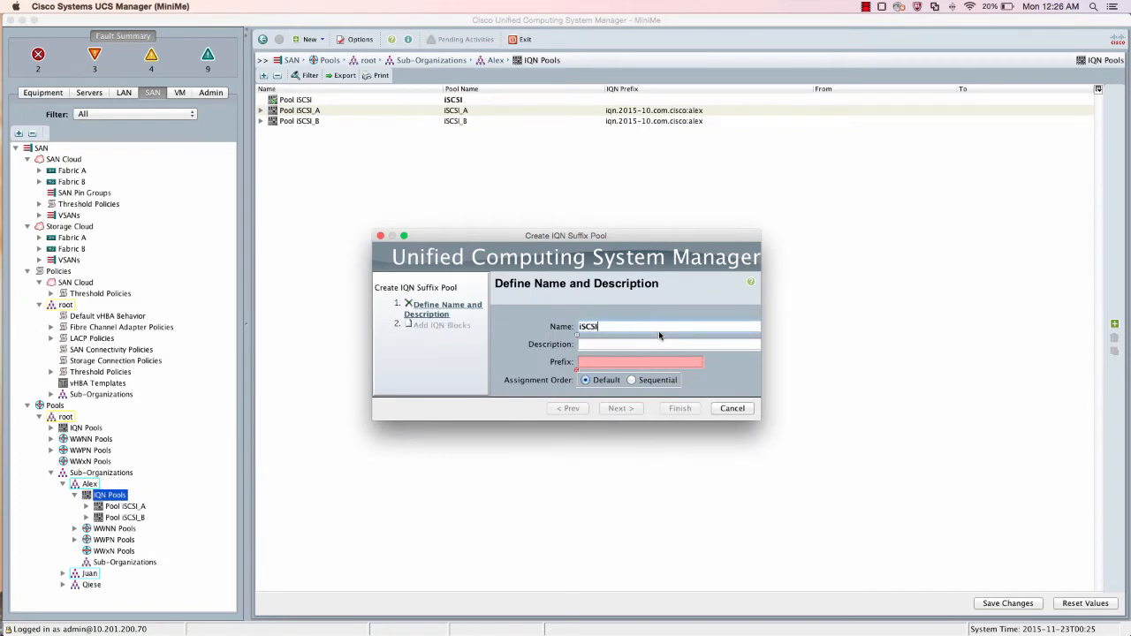
click(595, 360)
text(iqn.2015-10.com.cisco:alex)
click(630, 380)
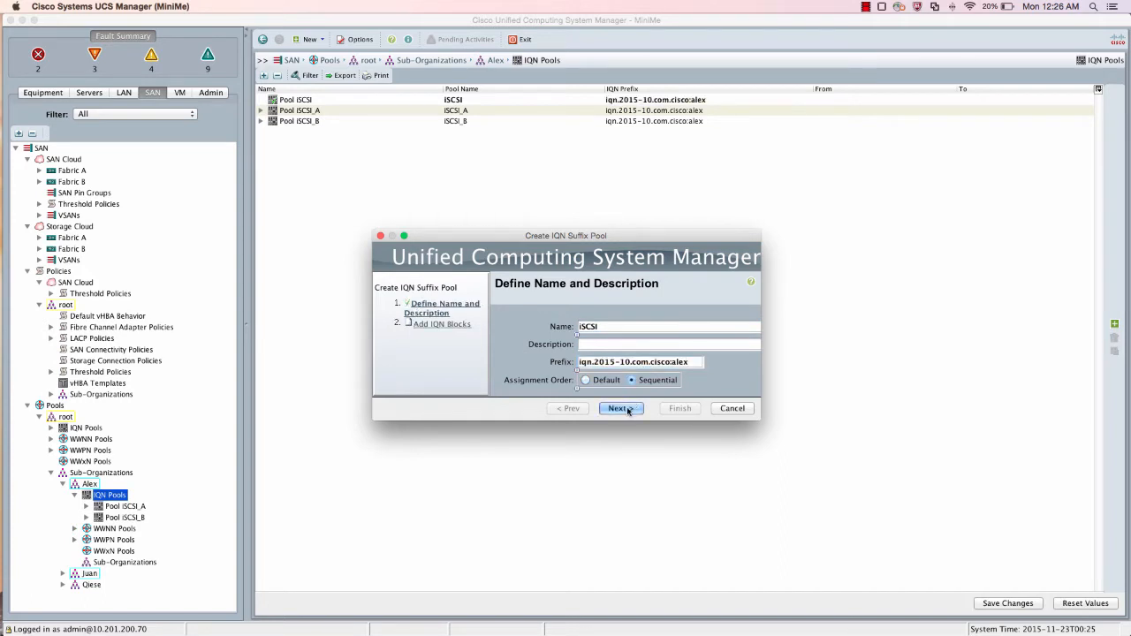
click(628, 409)
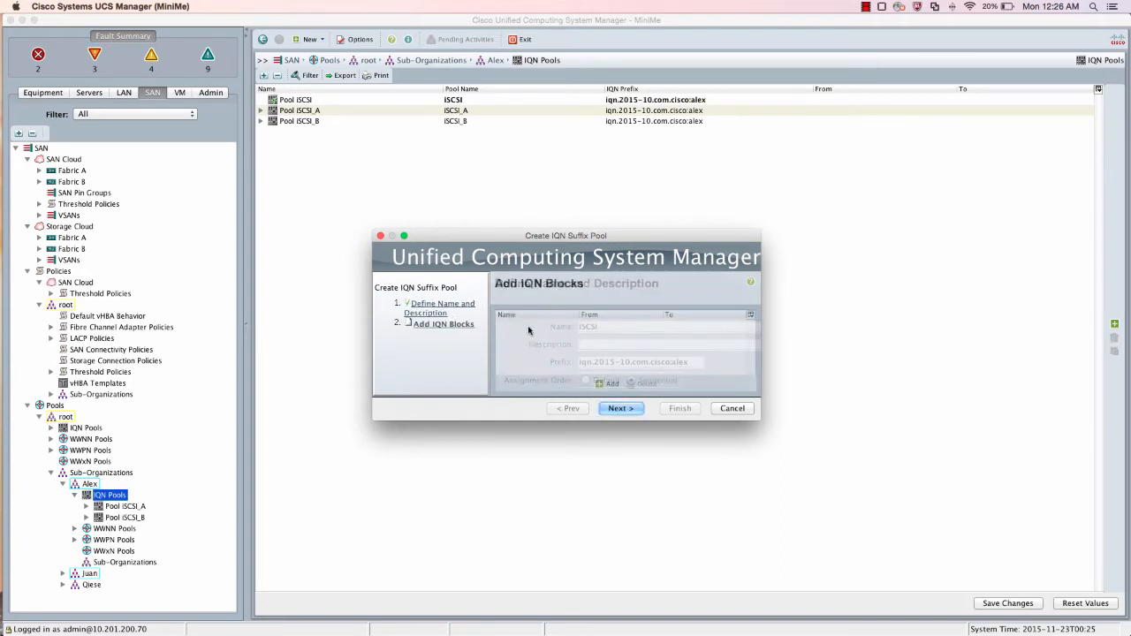
Step: Add an IQN block with suffix fabric and size 5, and finish creating the iSCSI pool
click(603, 382)
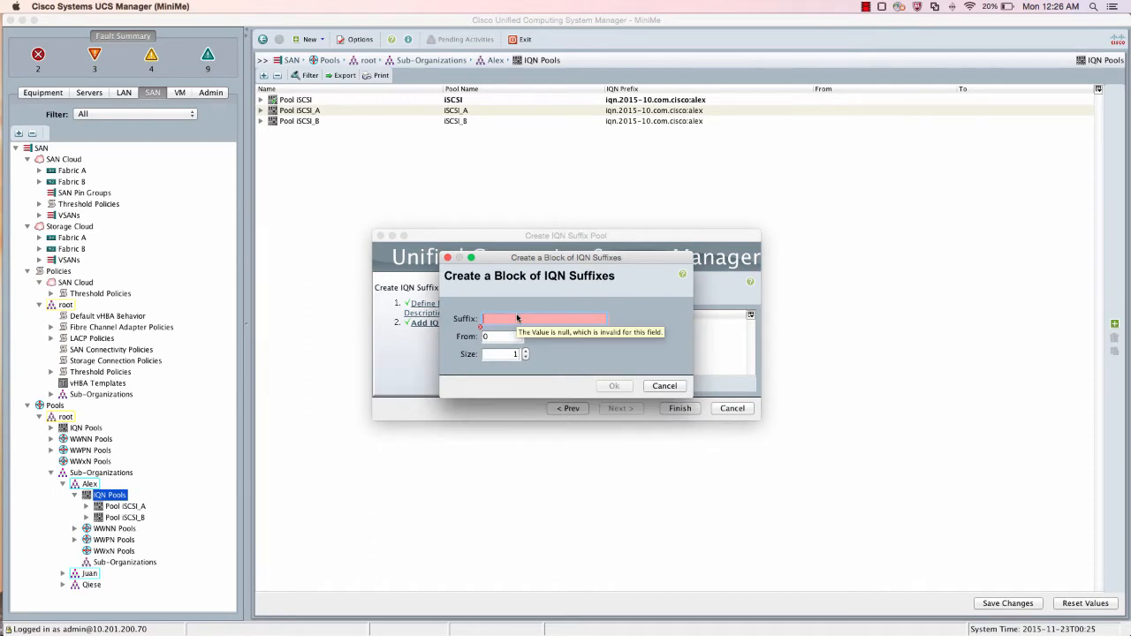
text(fabric)
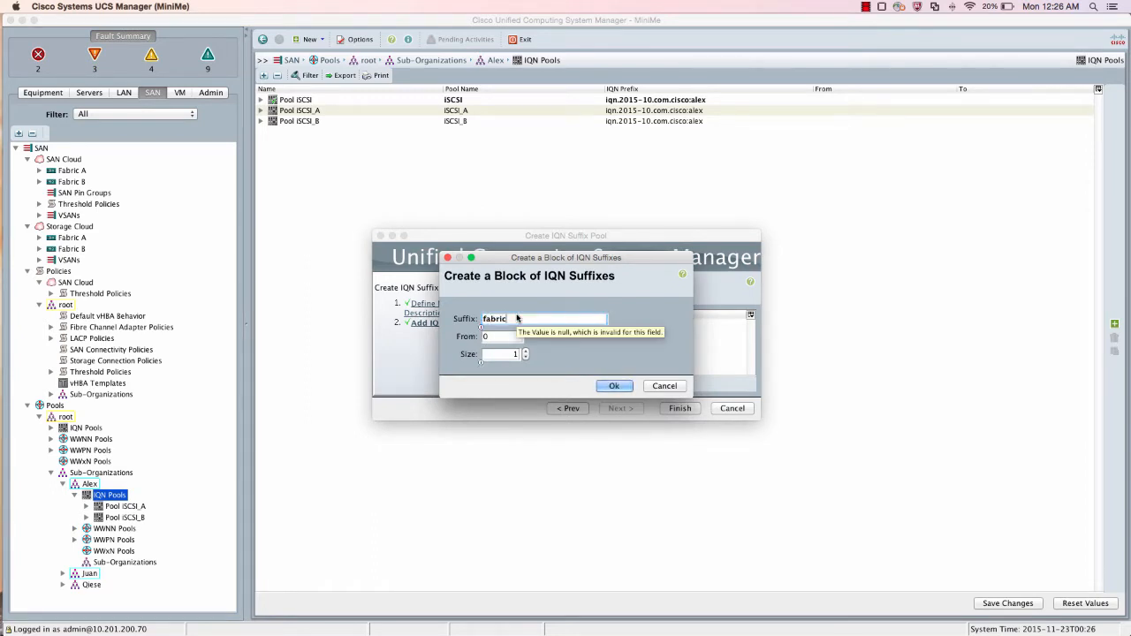
click(516, 357)
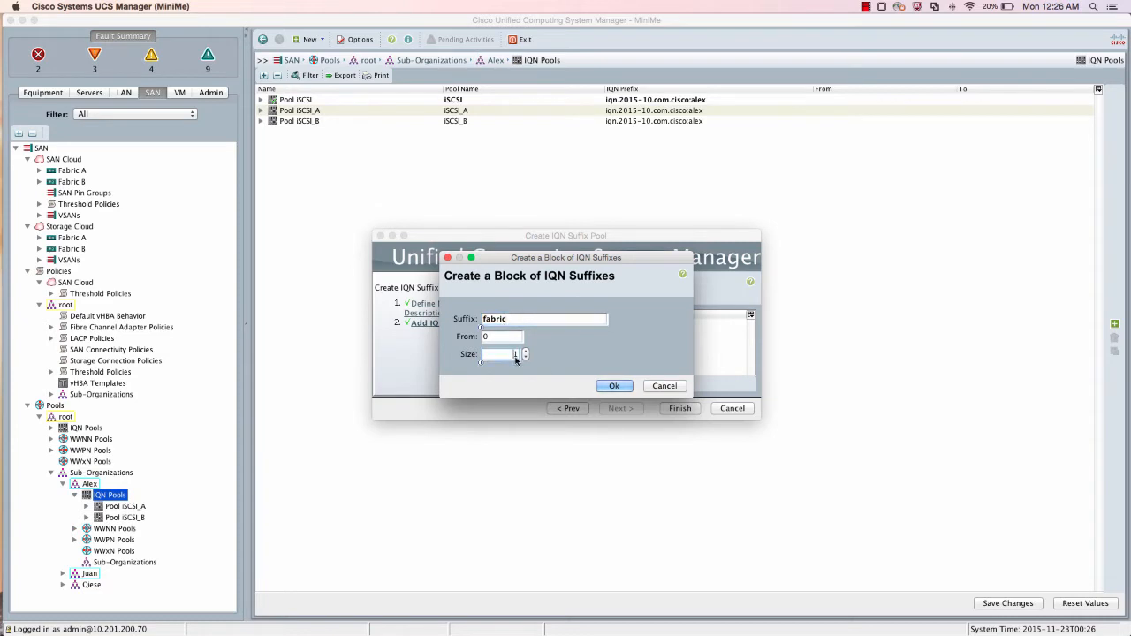
text(5)
click(614, 386)
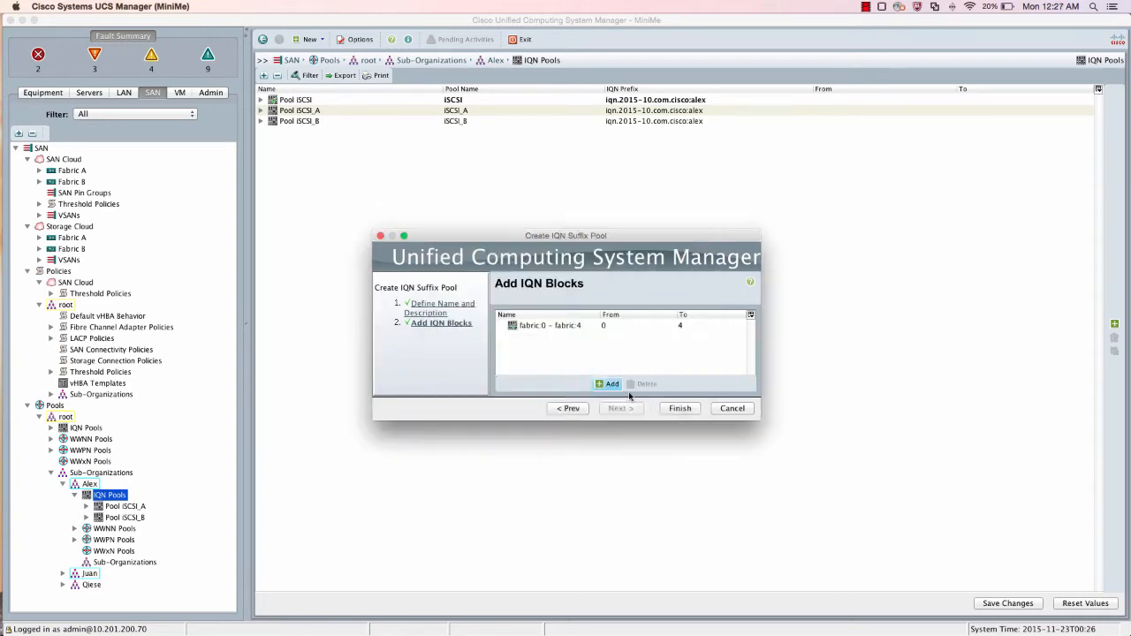
click(679, 409)
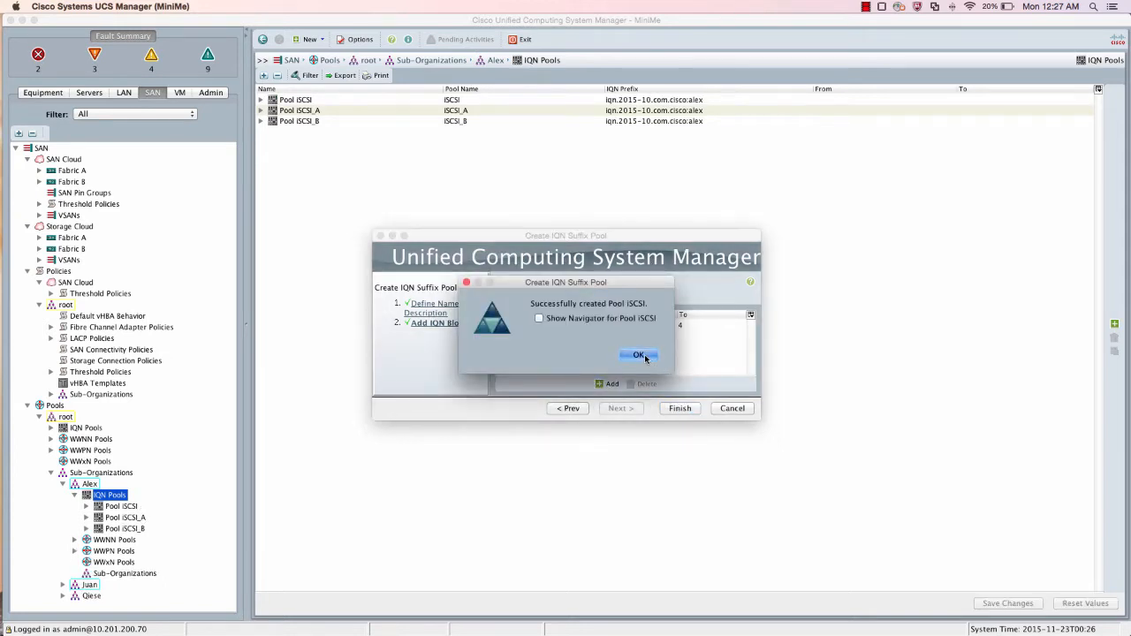
click(638, 355)
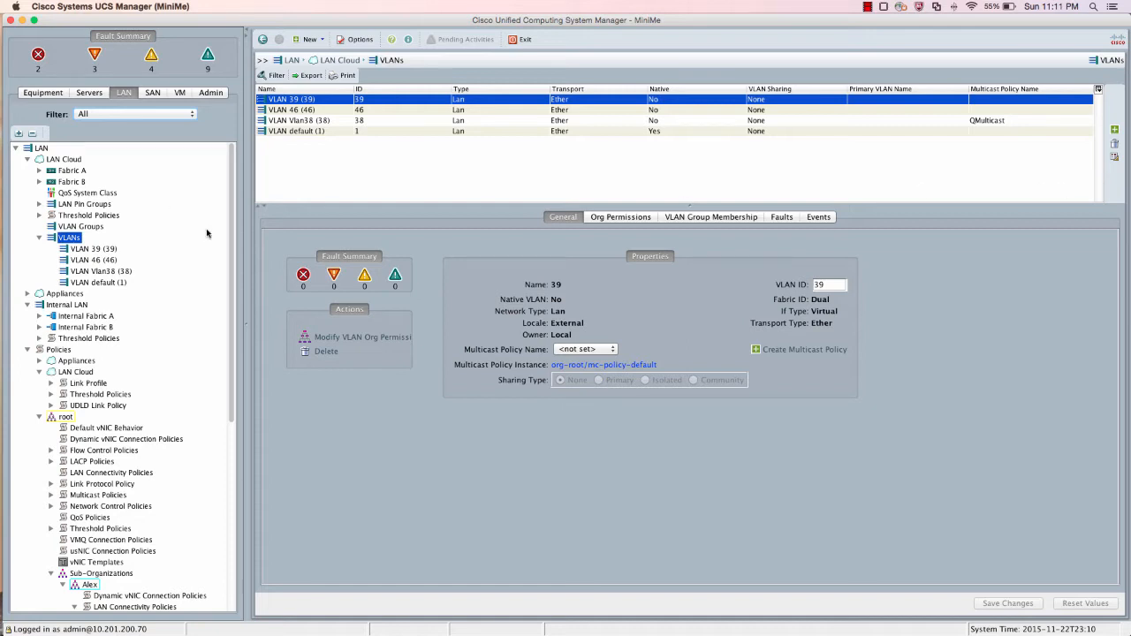
Step: Create a VLAN named iSCSI_A on Fabric A with VLAN ID 60, permitted for the Alex organization
right_click(79, 239)
click(111, 263)
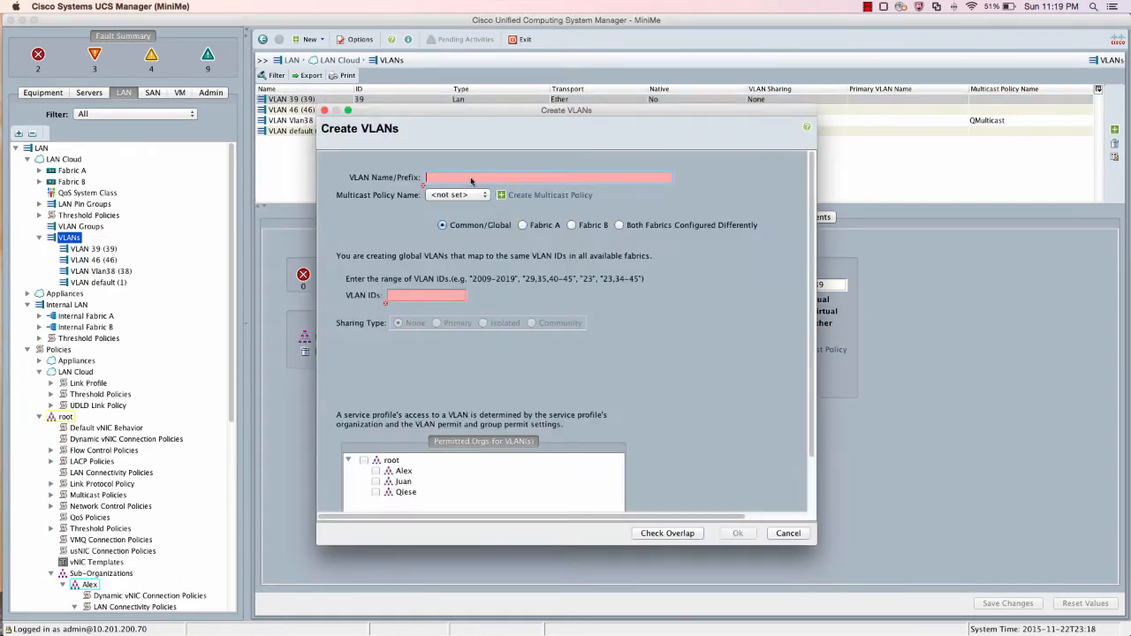
text(iSCSI_)
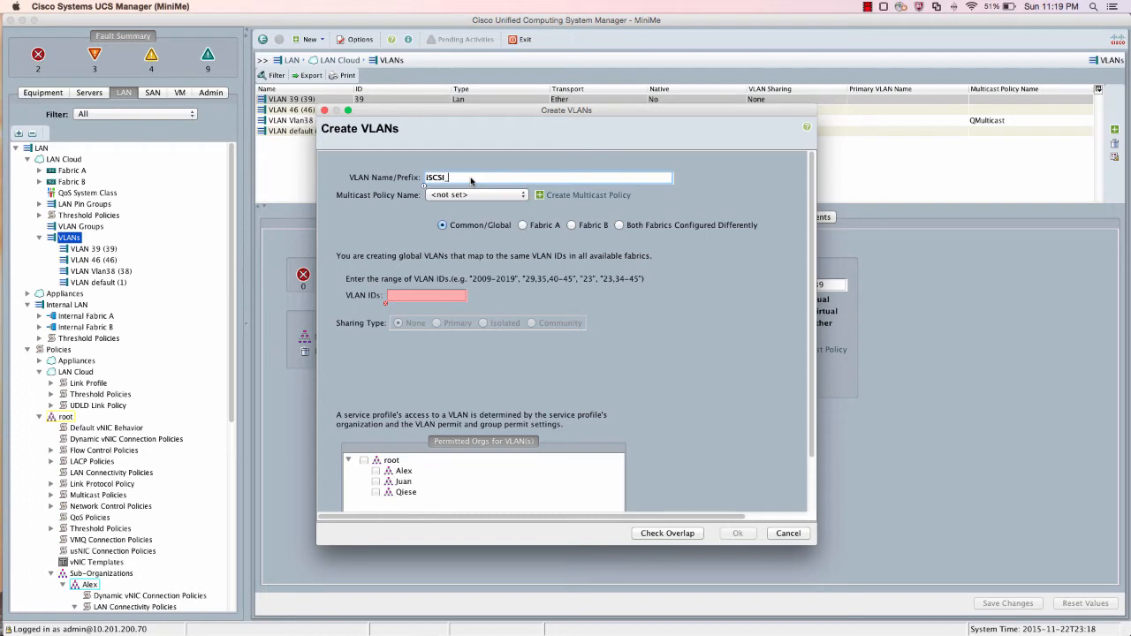
text(A)
click(542, 227)
click(421, 320)
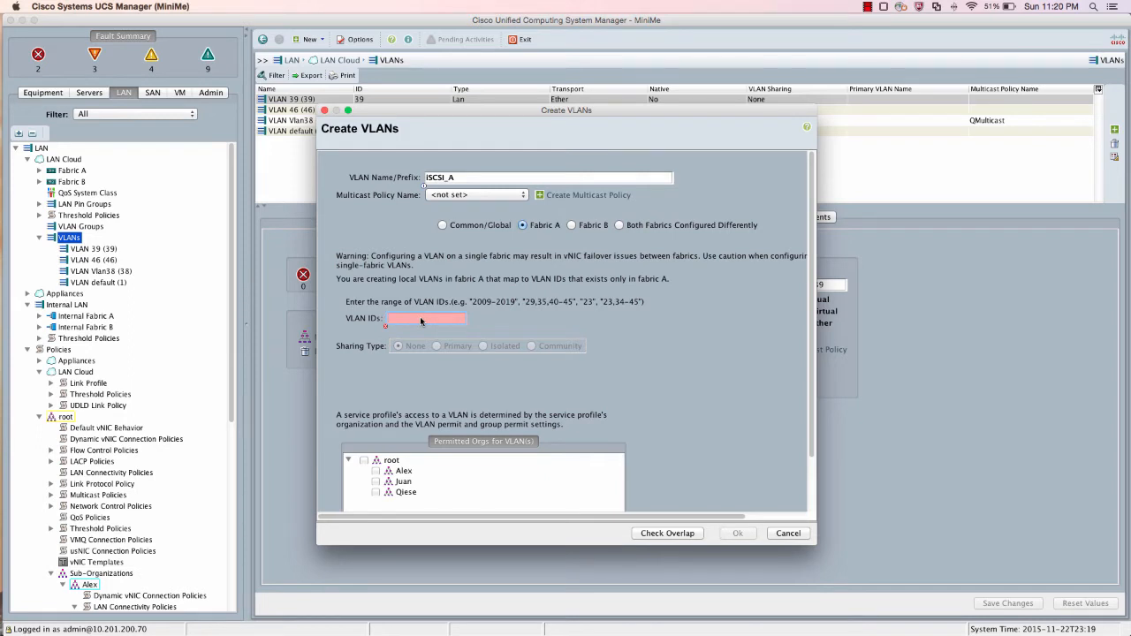
text(60)
scroll(375, 456, down, 2)
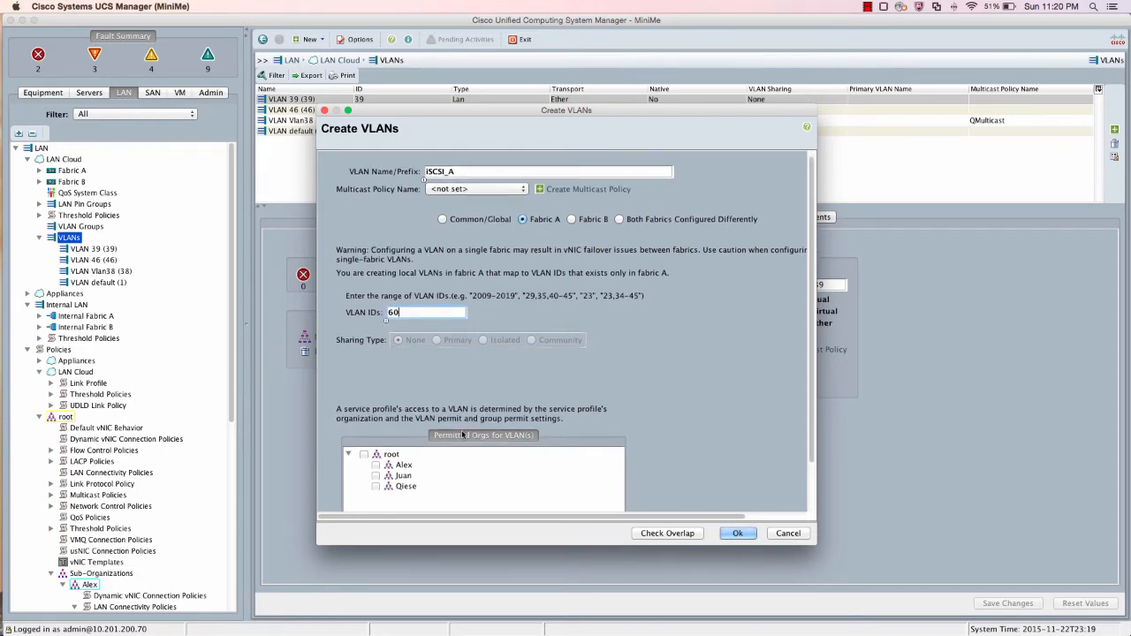
click(377, 460)
click(725, 537)
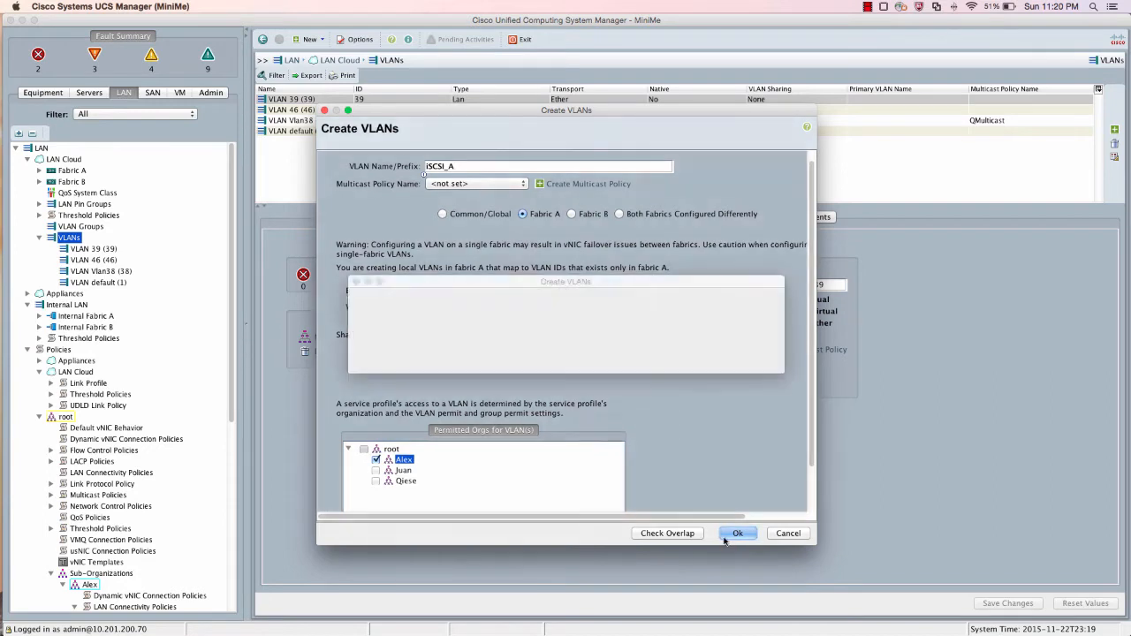
click(746, 354)
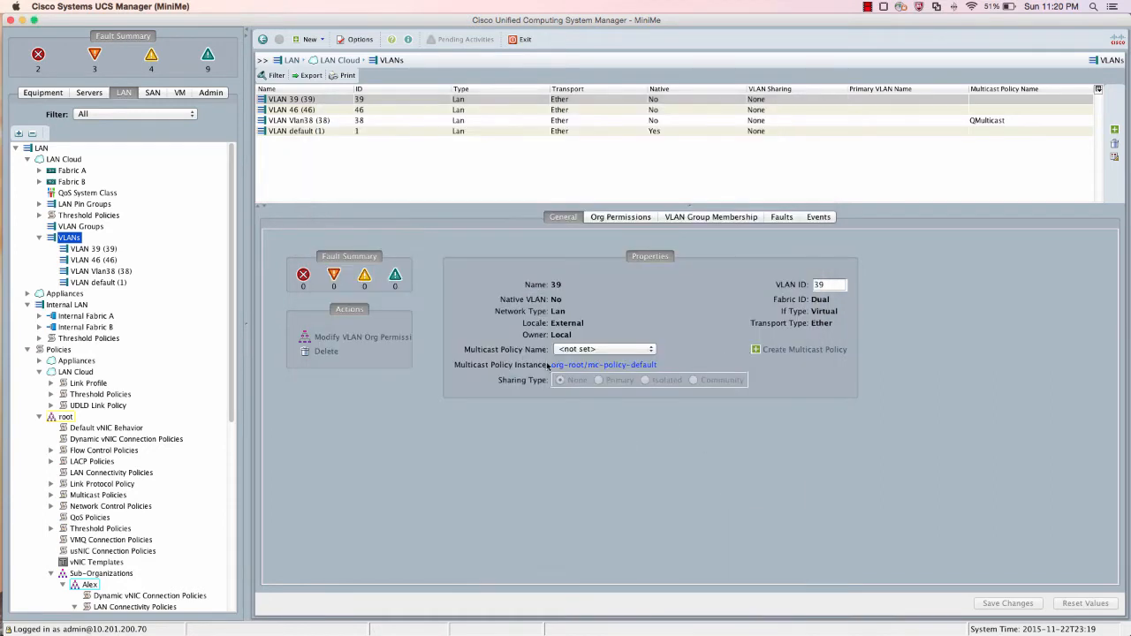
Step: Create a VLAN named iSCSI_B on Fabric B with VLAN ID 70, permitted for the Alex organization
right_click(68, 238)
click(108, 258)
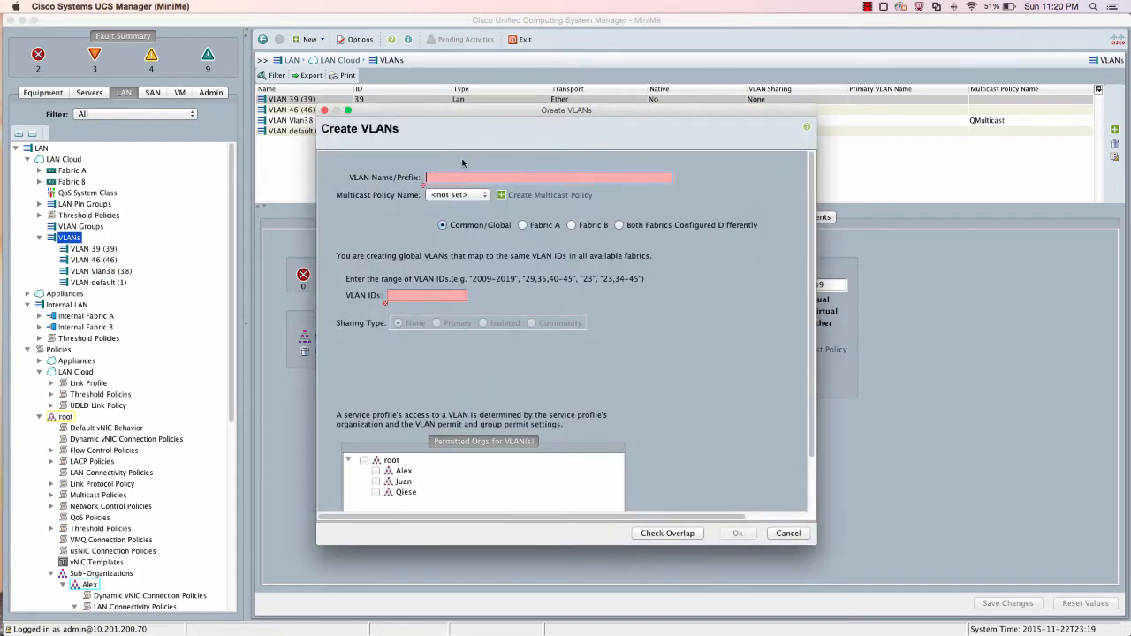
text(iSCSI)
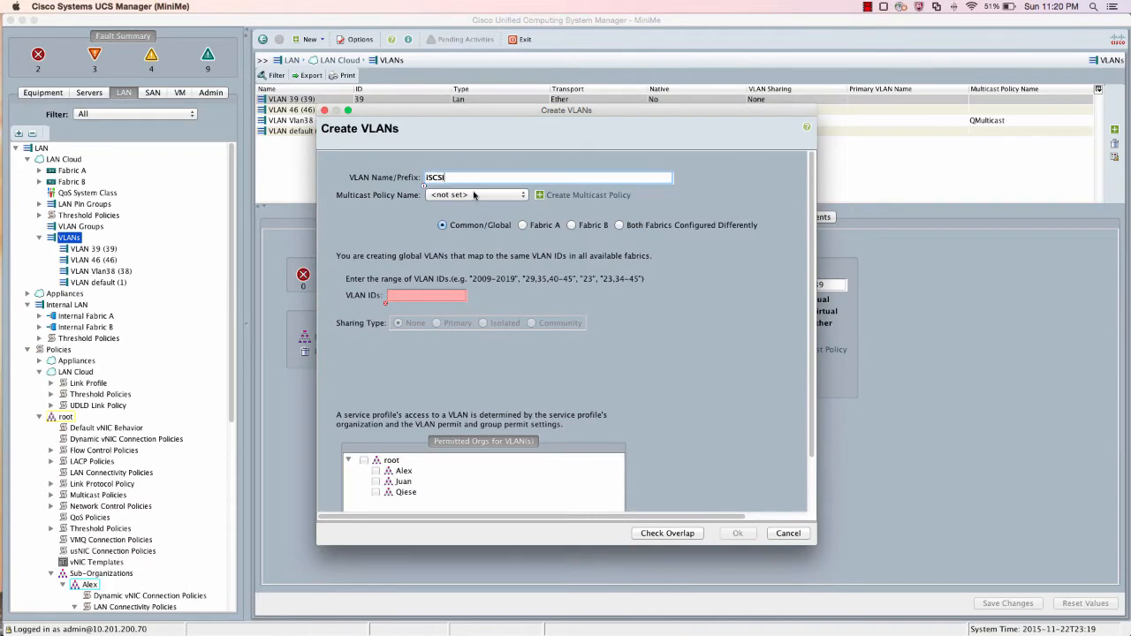
text(_B)
click(571, 225)
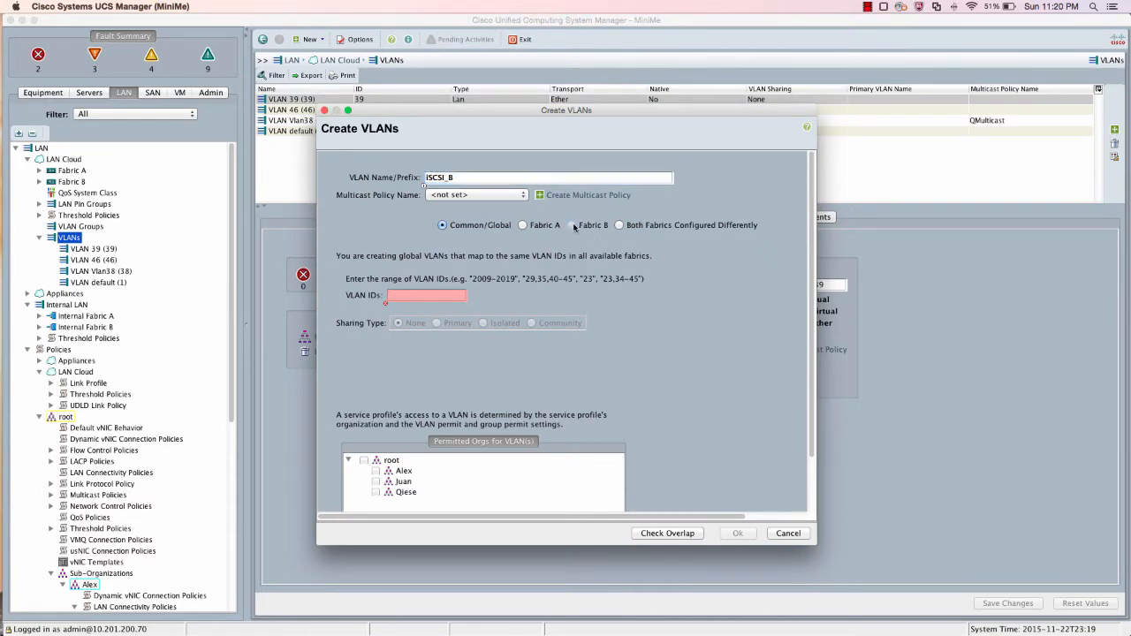
click(404, 318)
text(70)
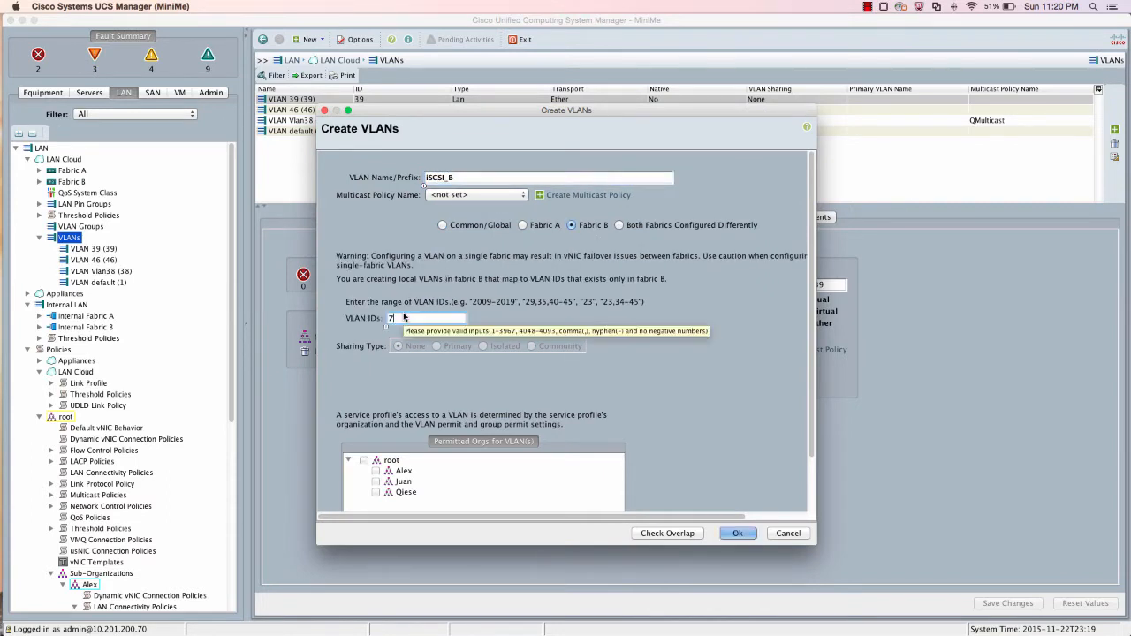
click(377, 473)
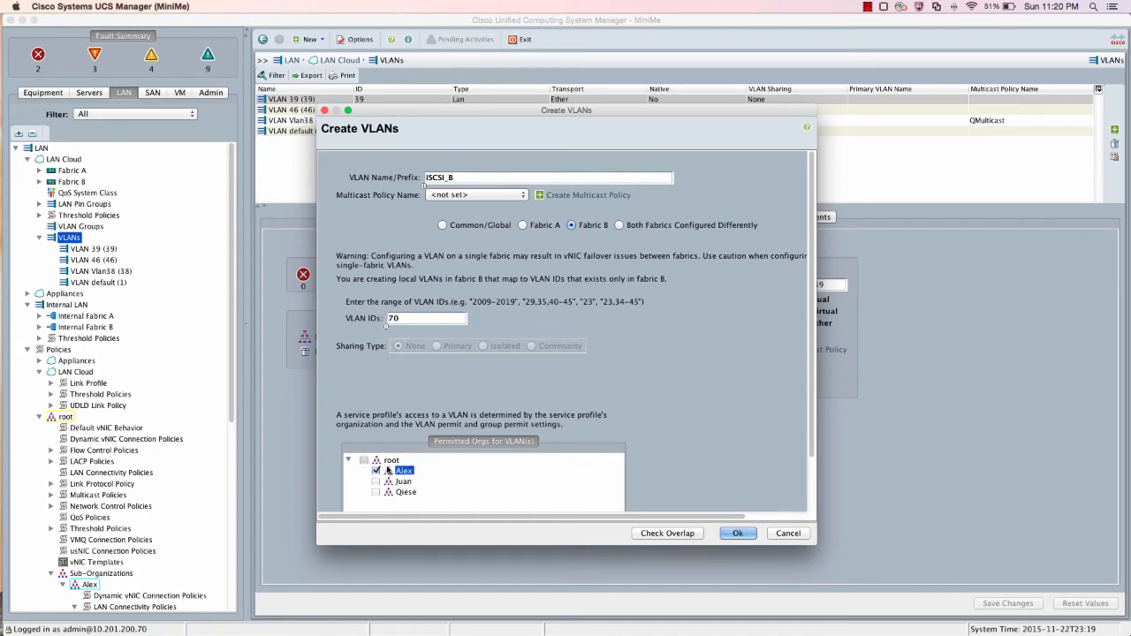
click(736, 536)
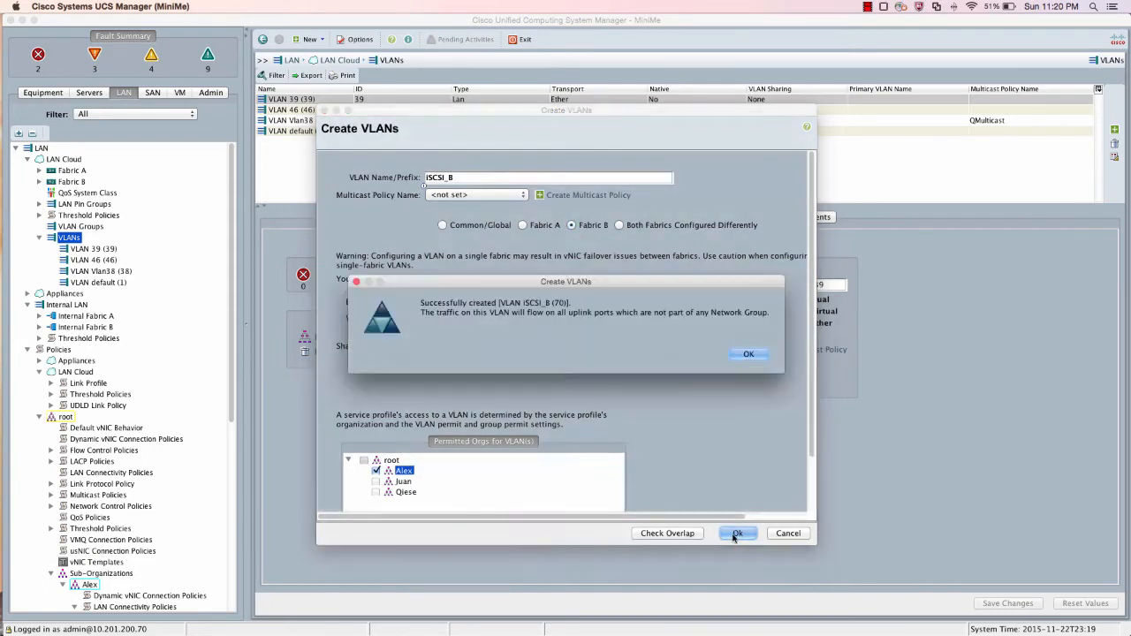
click(750, 354)
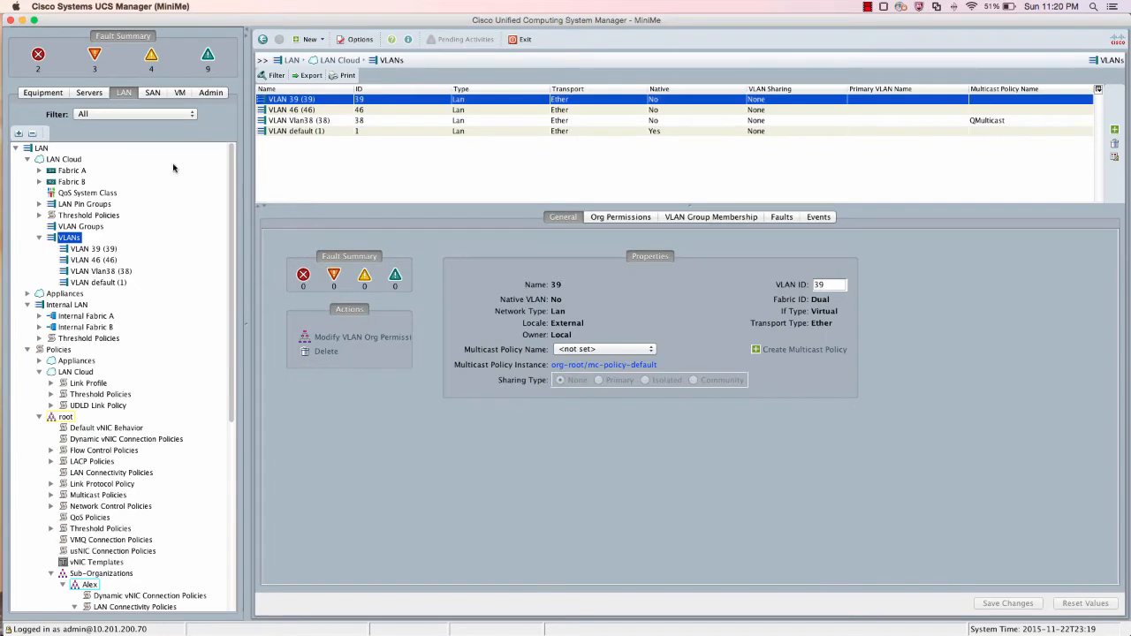
Step: Check the VLANs listed under Fabric A and Fabric B in the LAN Cloud
click(39, 170)
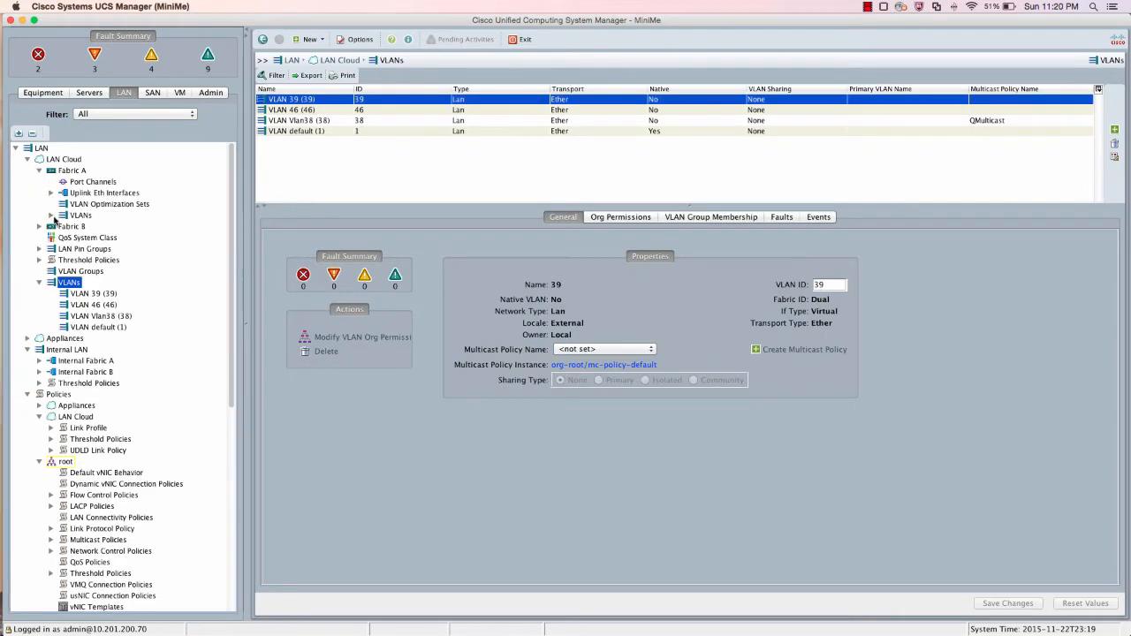
click(51, 214)
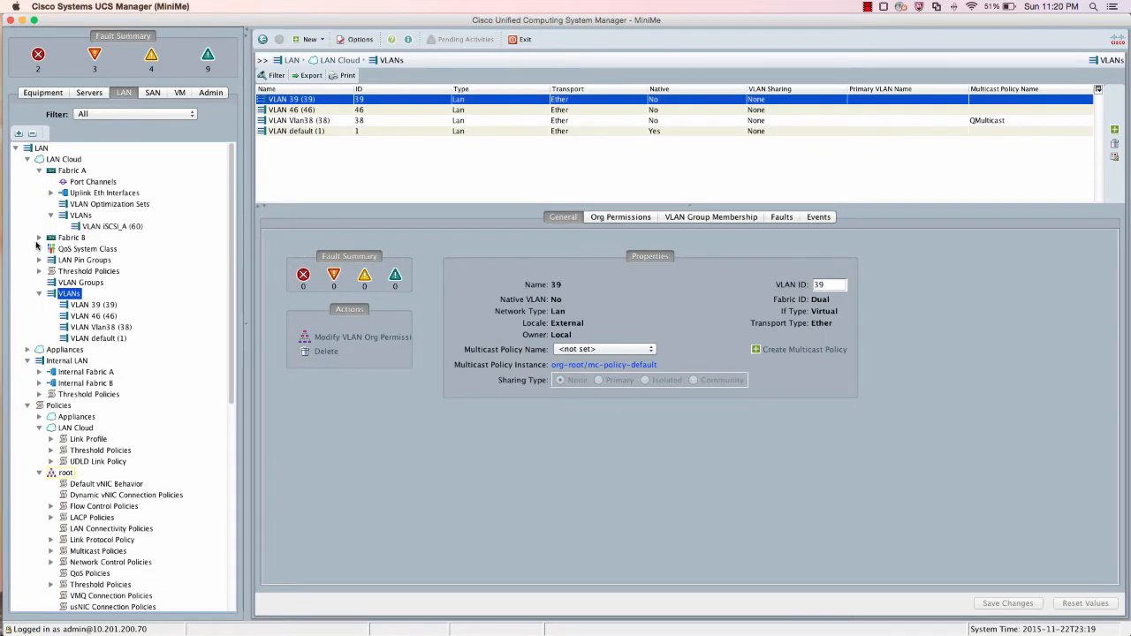
click(39, 237)
click(51, 281)
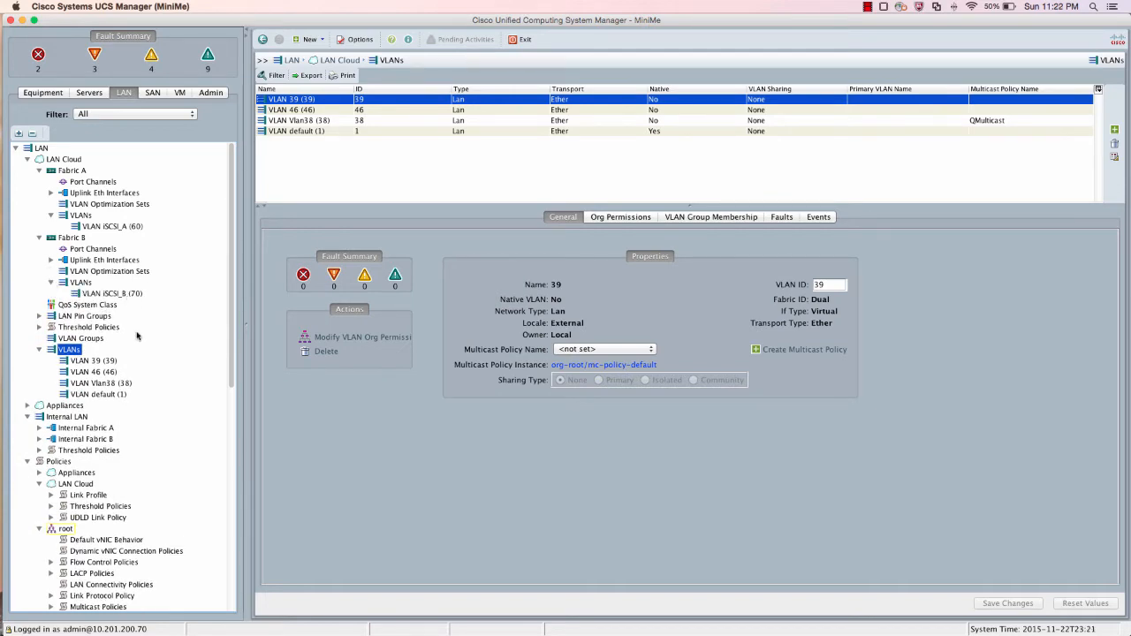
Step: Define a new IP pool for the Alex sub-organization named iSCSI_A with Sequential assignment order
scroll(138, 334, down, 15)
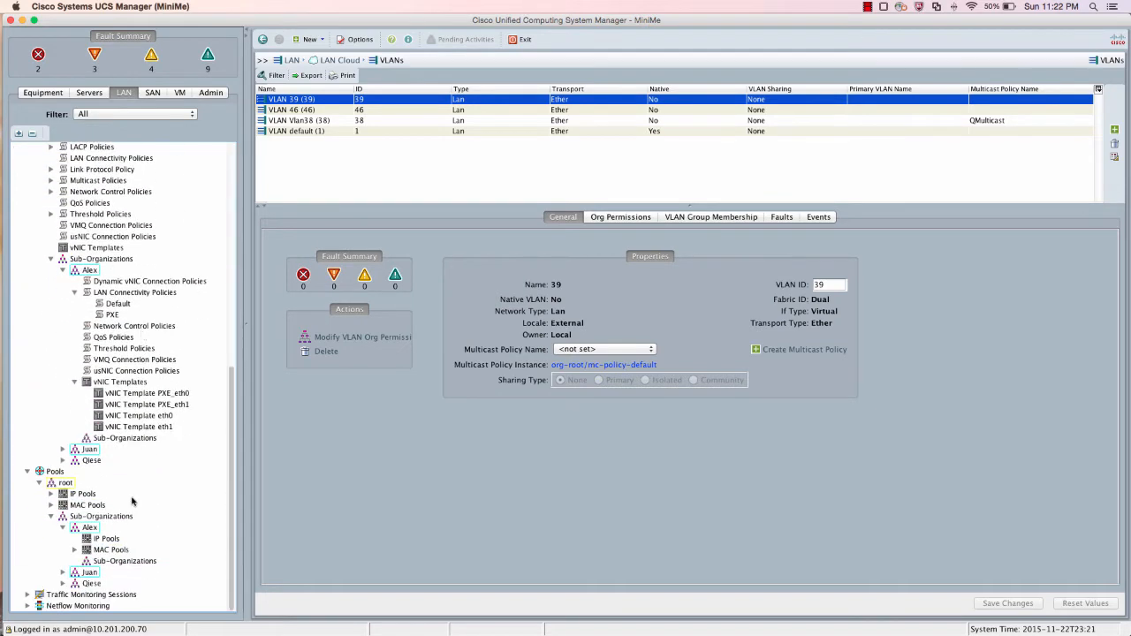
right_click(105, 538)
click(155, 562)
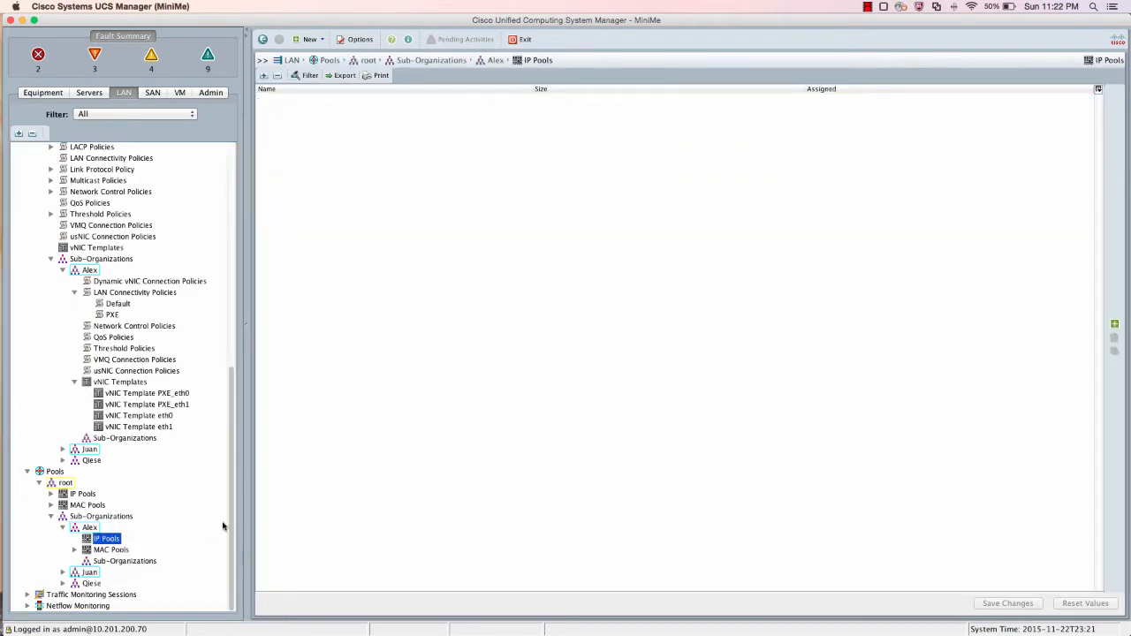
click(636, 324)
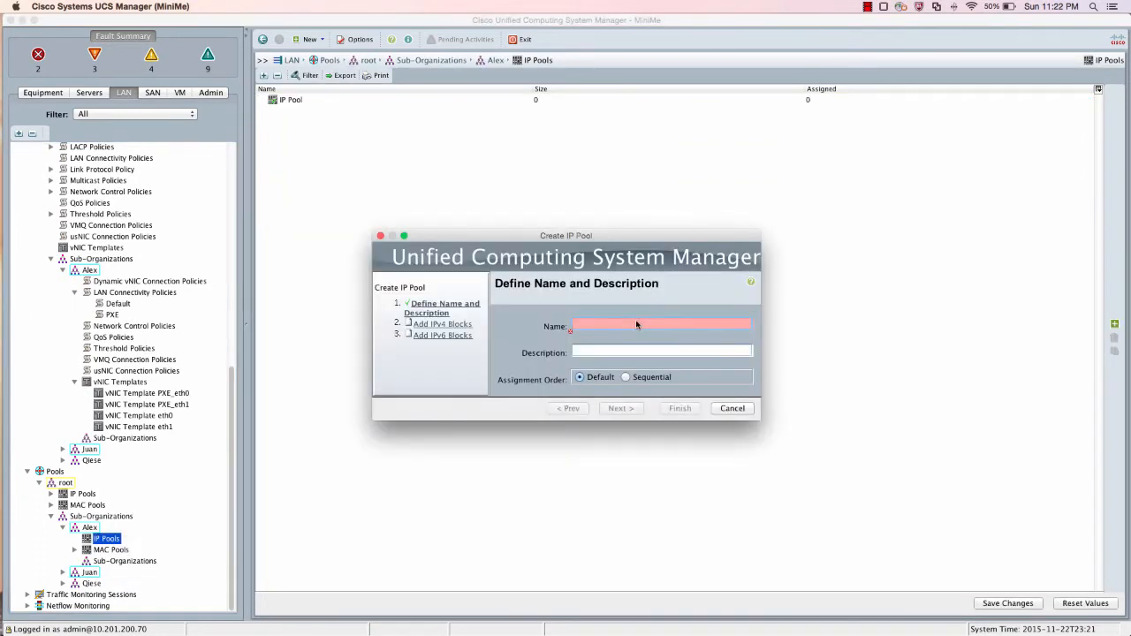
text(iSCSI_)
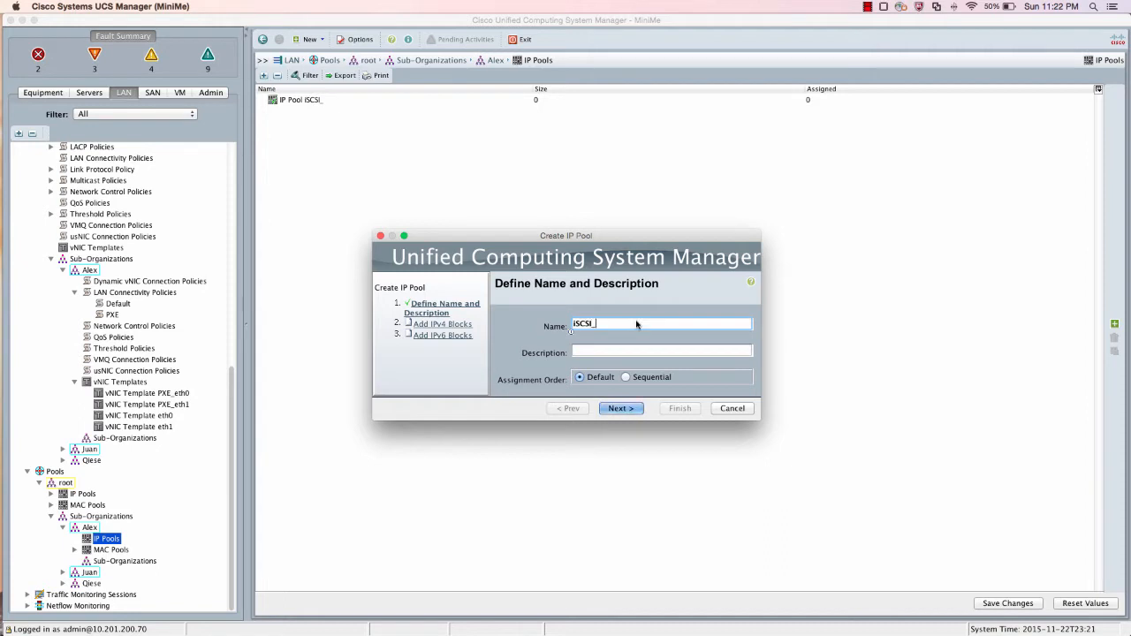
text(A)
click(626, 377)
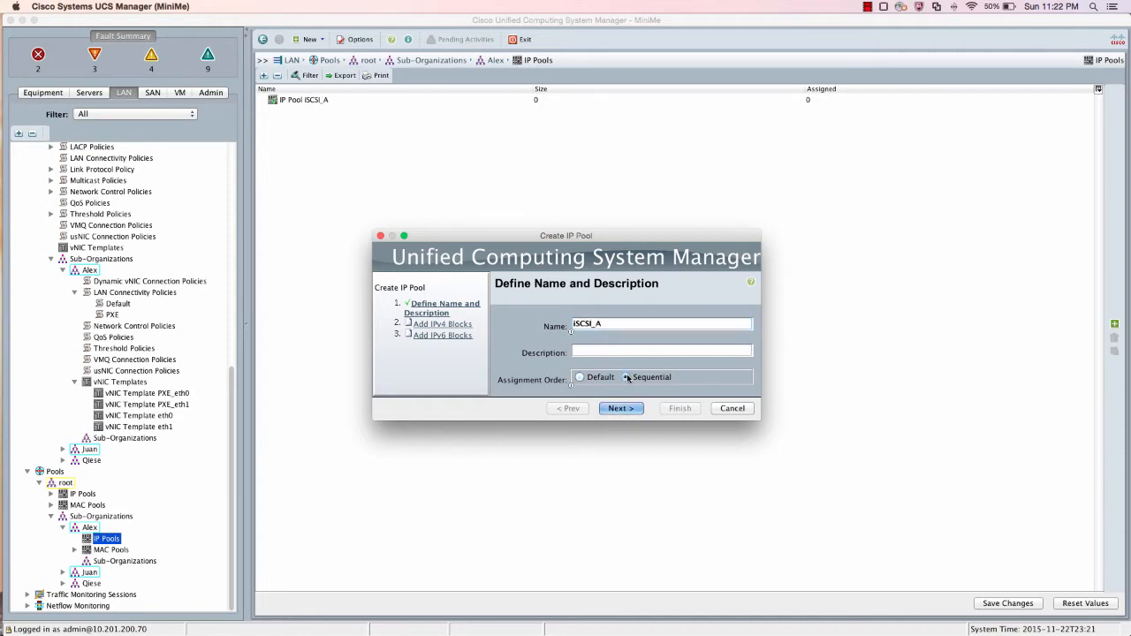
click(614, 409)
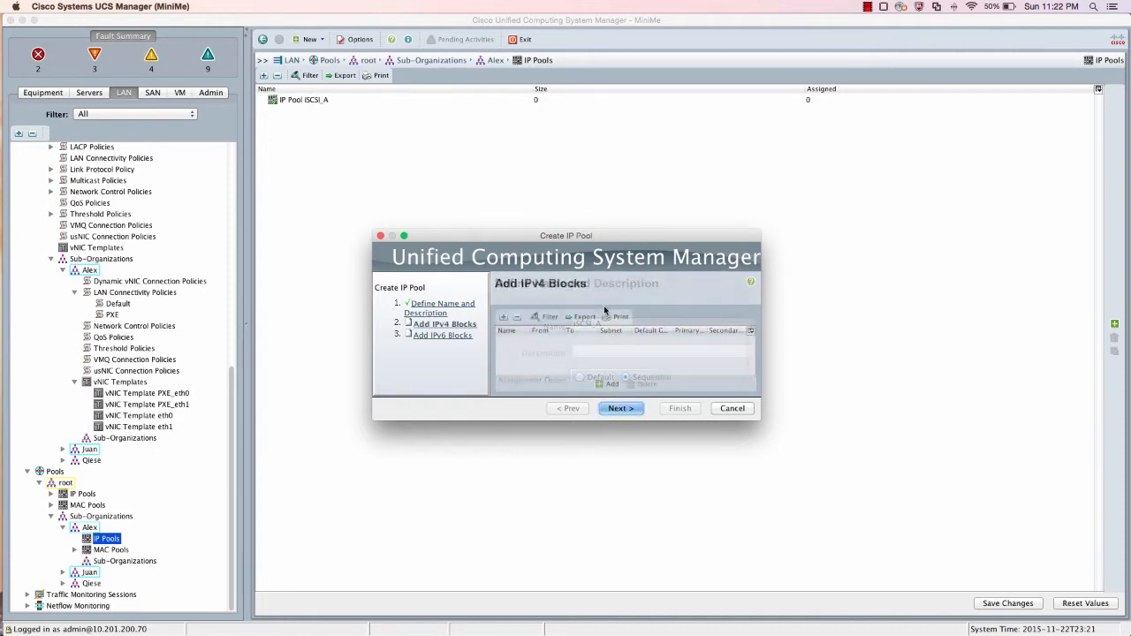
Step: Add an IPv4 block starting at 172.16.39.60 with size 10 and subnet mask 255.255.255.128
click(660, 338)
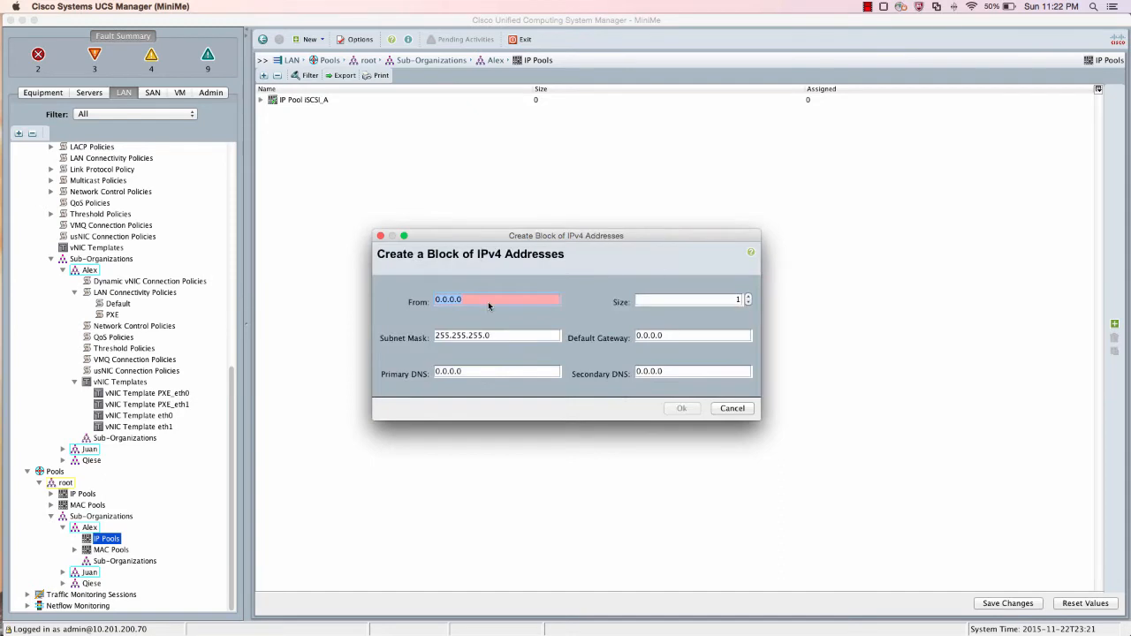
text(17)
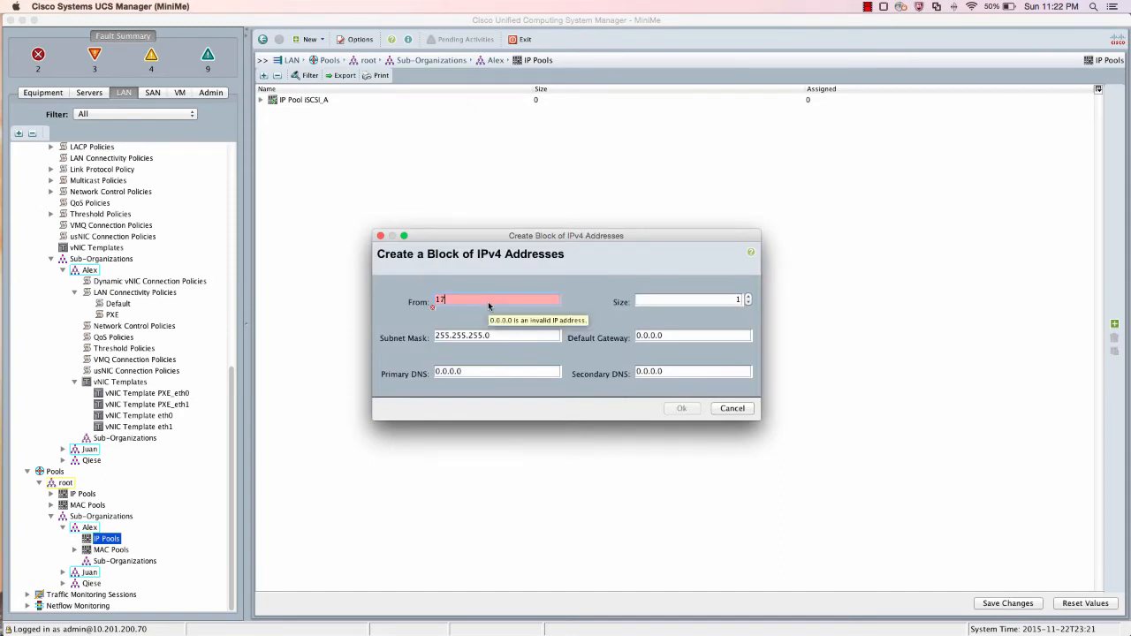
text(2.16.39.60)
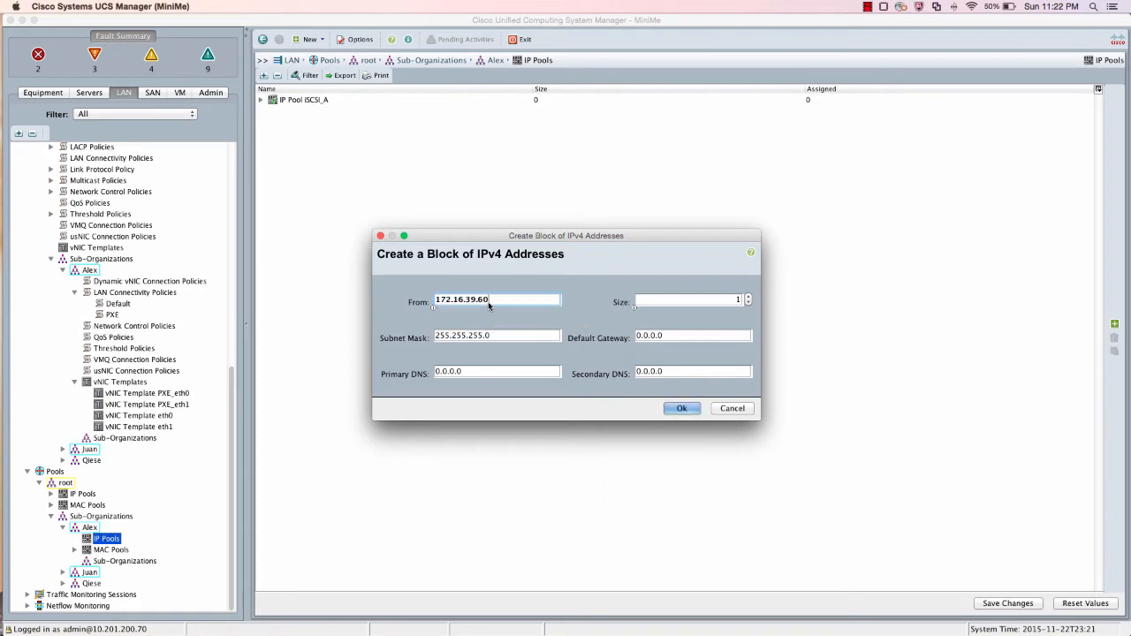
key(Tab)
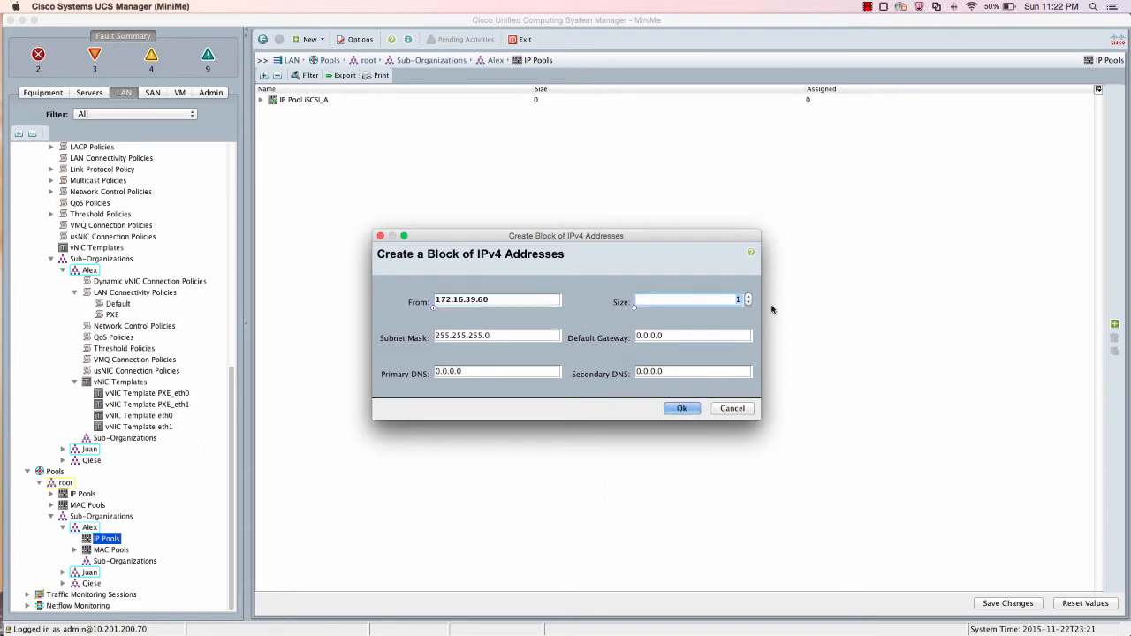
text(10)
click(516, 336)
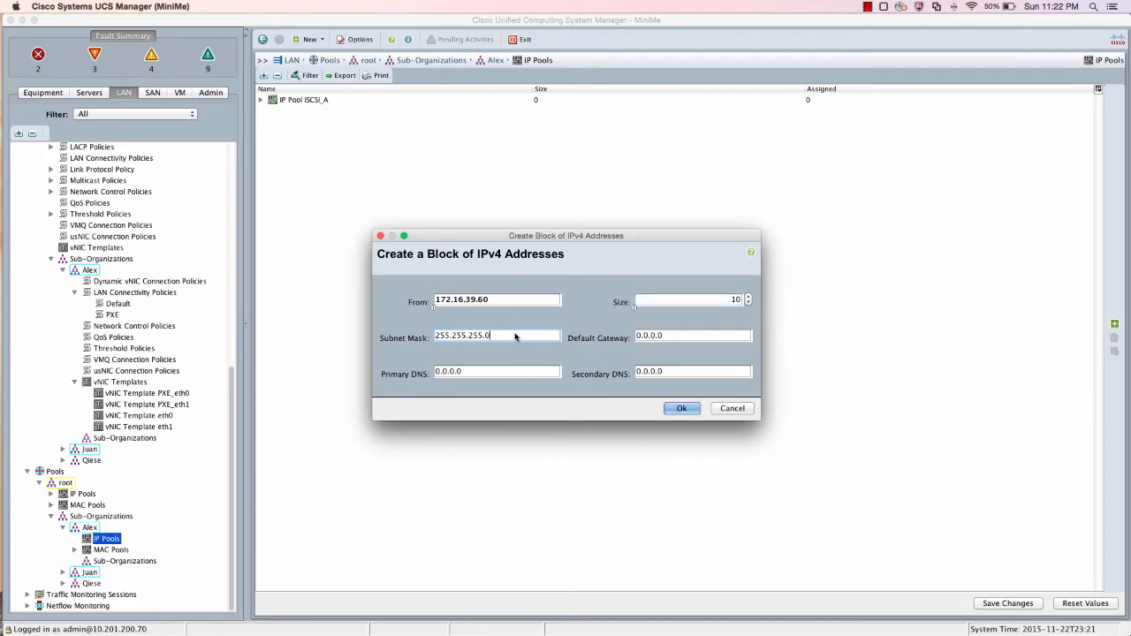
key(BackSpace)
text(128)
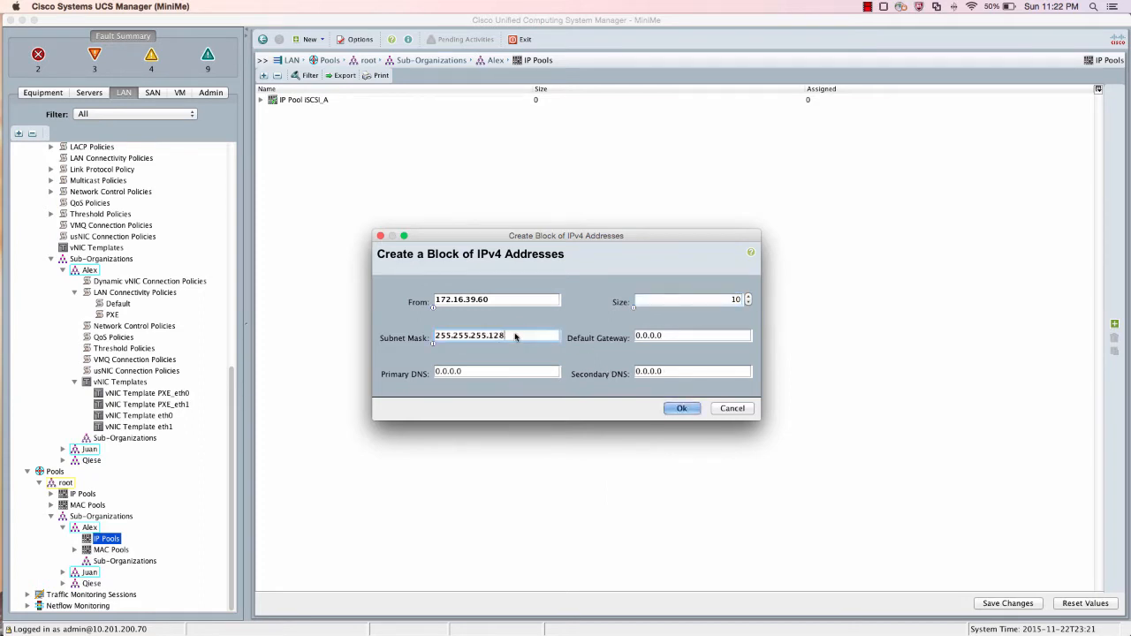
Step: Set the IPv4 block's default gateway to 172.16.39.126 and finish creating the iSCSI_A IP pool
click(662, 335)
drag(662, 335, 587, 339)
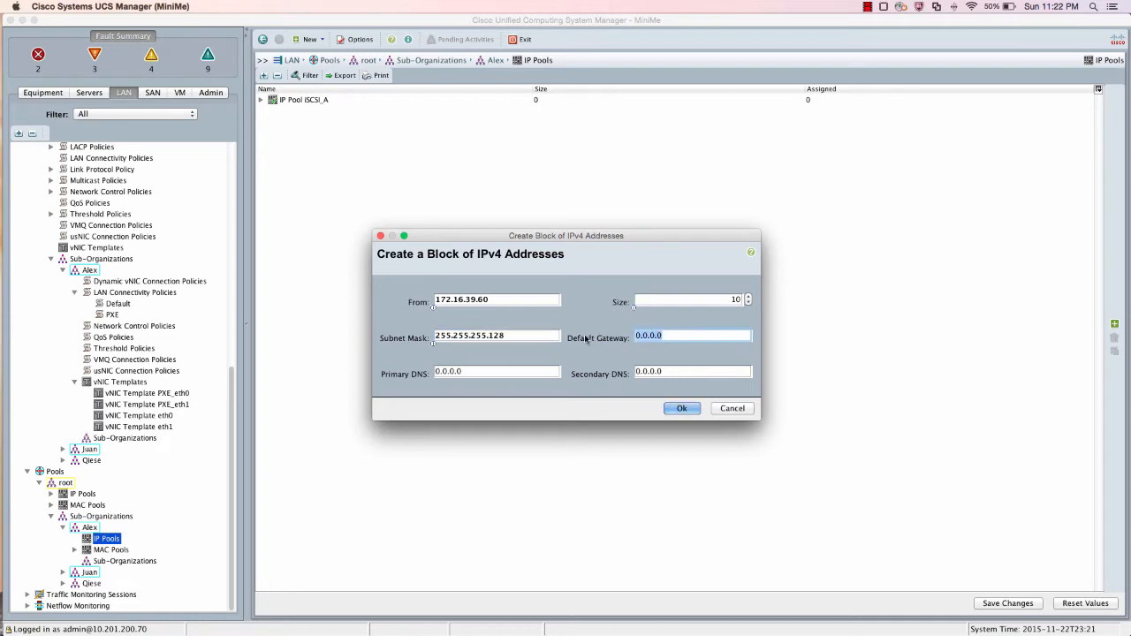
text(172.16.)
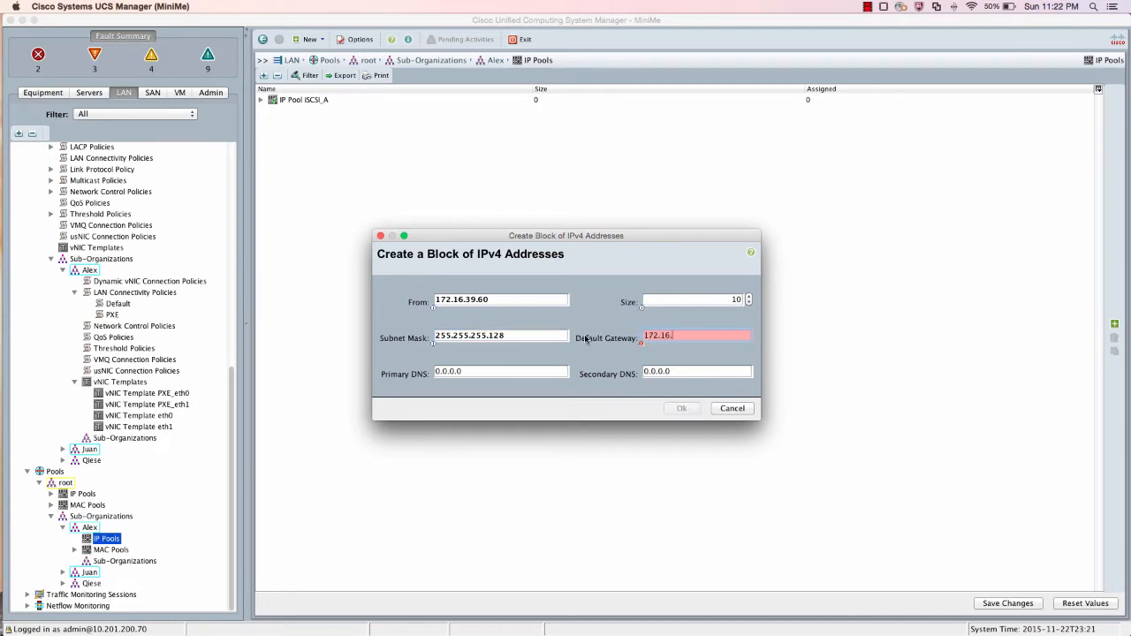
text(39.126)
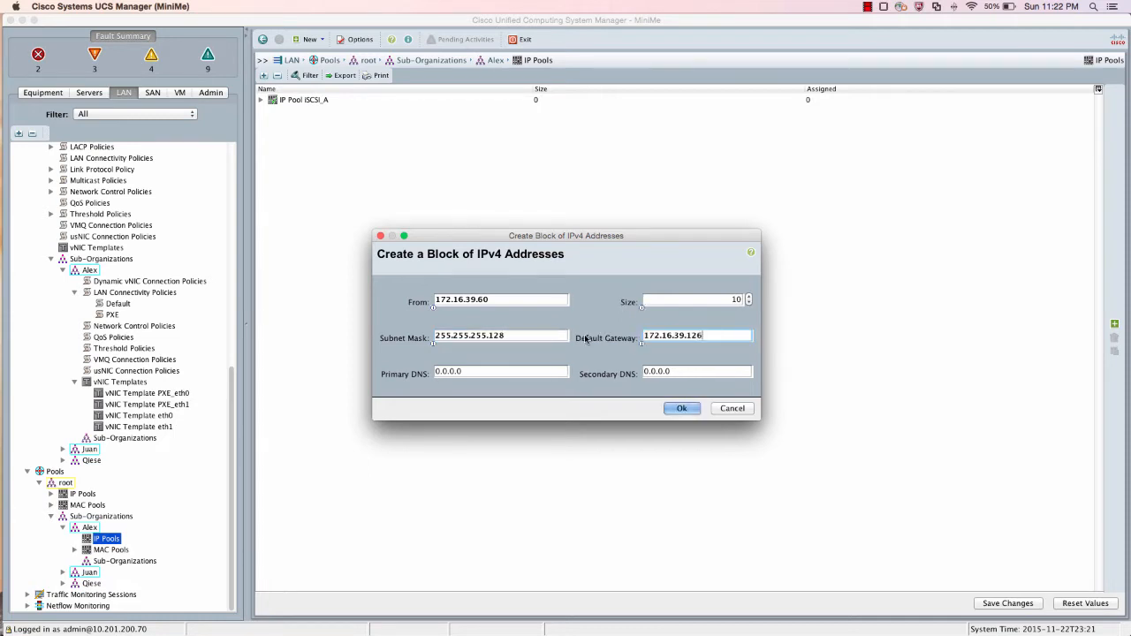
click(676, 407)
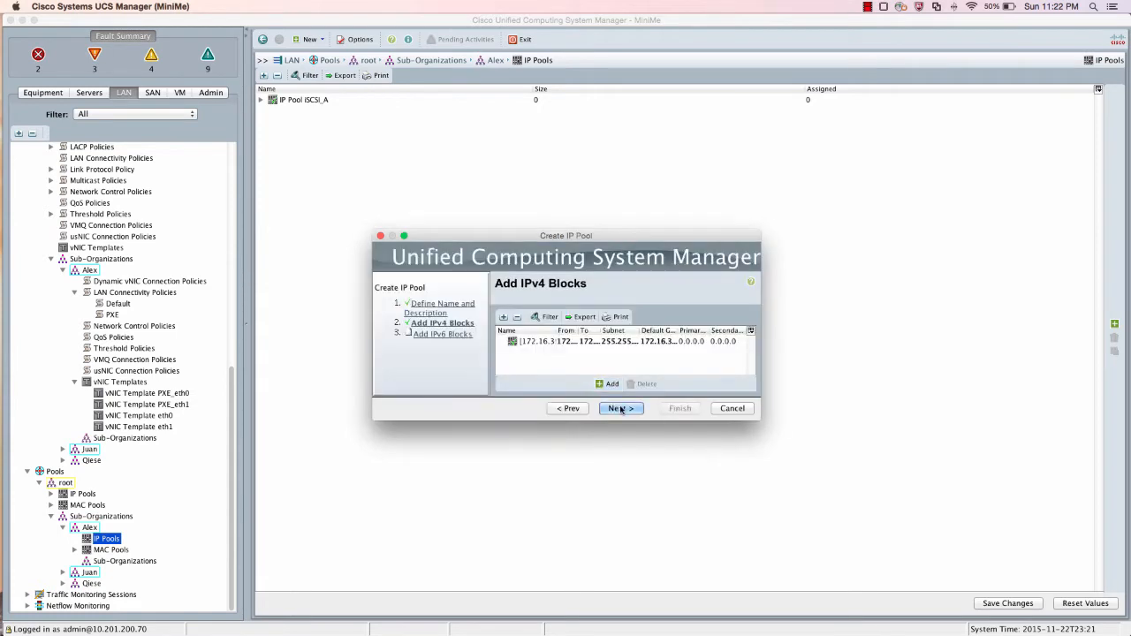
click(618, 408)
click(677, 409)
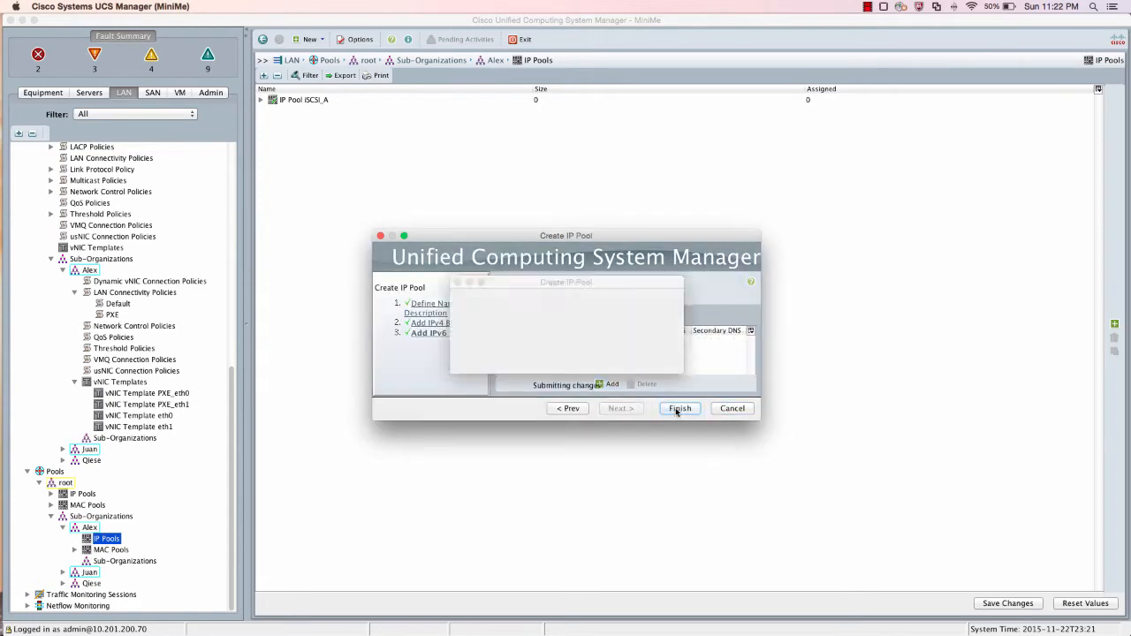
click(652, 356)
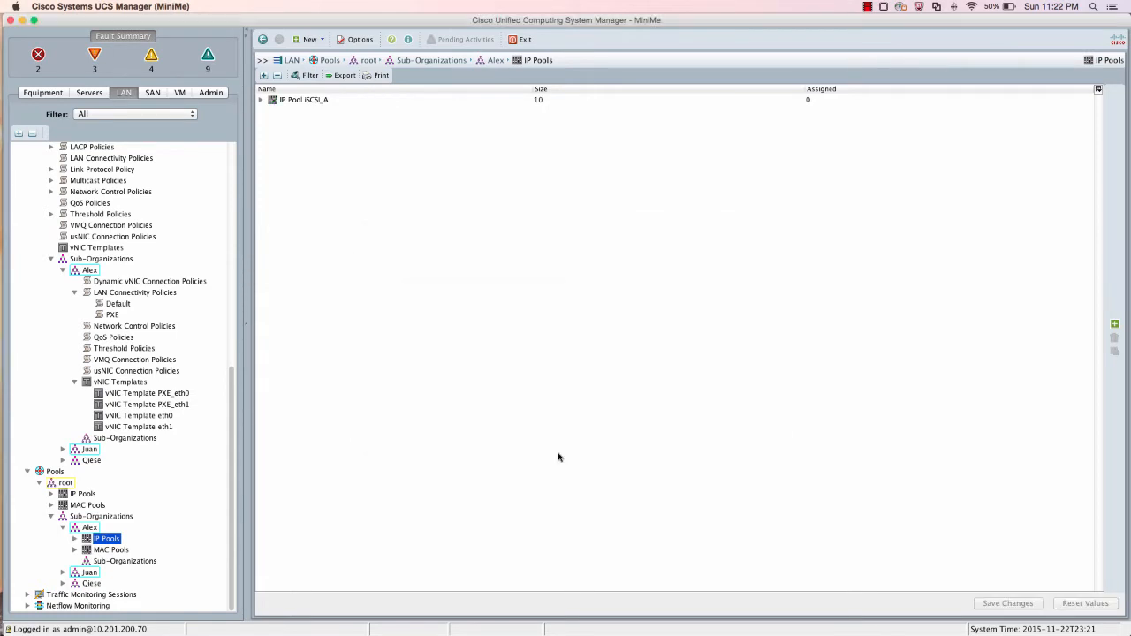
Step: Define a new IP pool for the Alex sub-organization named iSCSI_B with Sequential assignment order
right_click(104, 539)
click(142, 563)
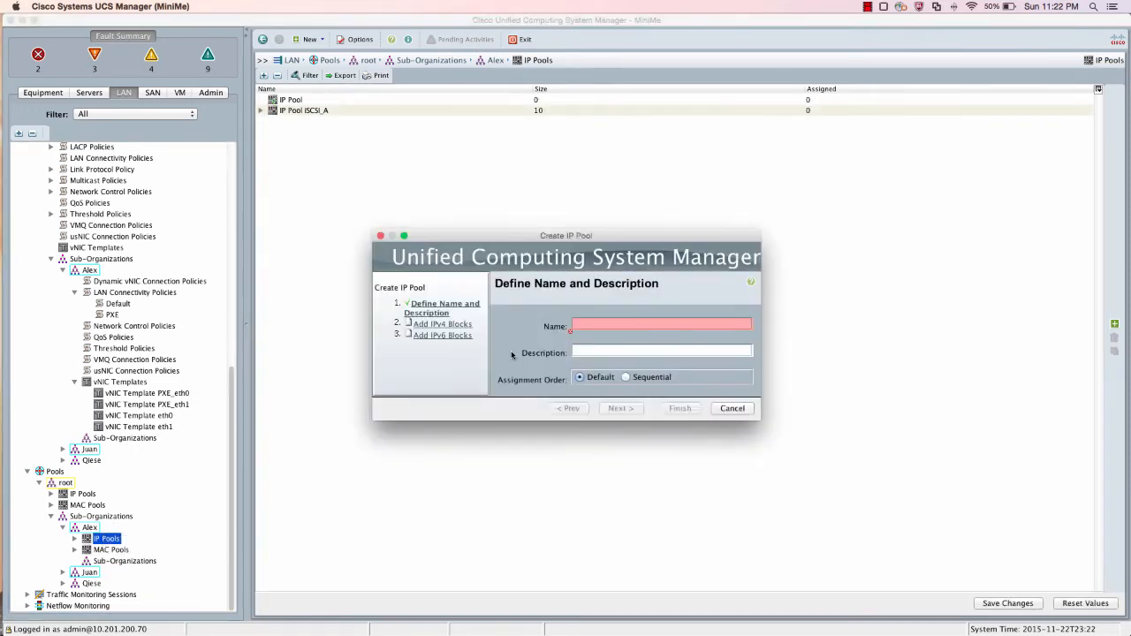
click(605, 323)
text(iSCSI)
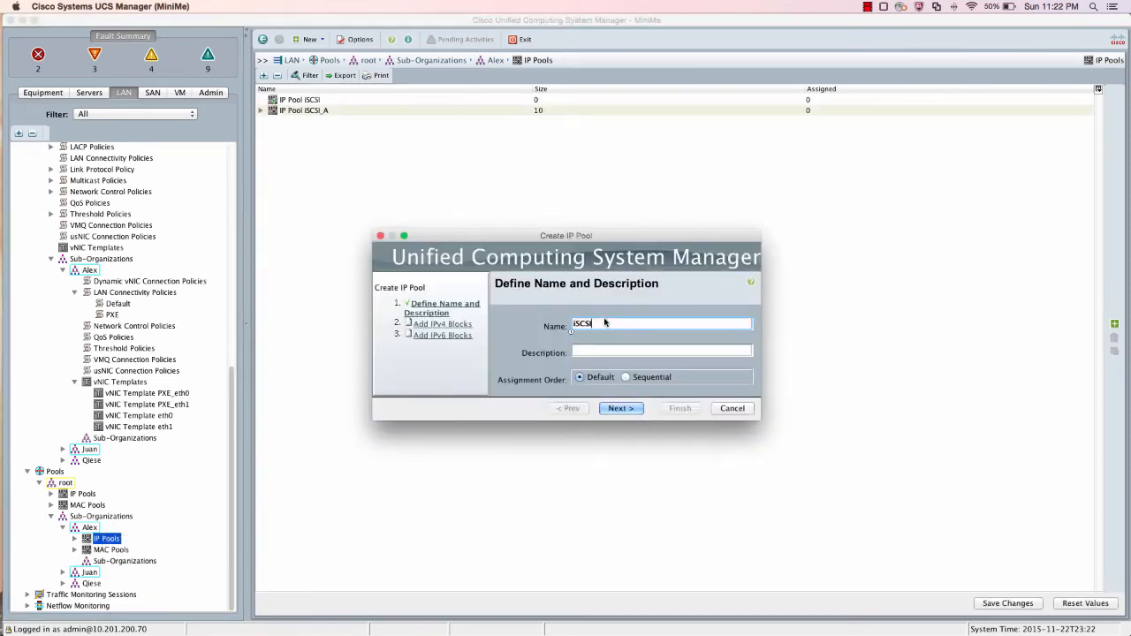
text(_B)
click(625, 377)
click(621, 408)
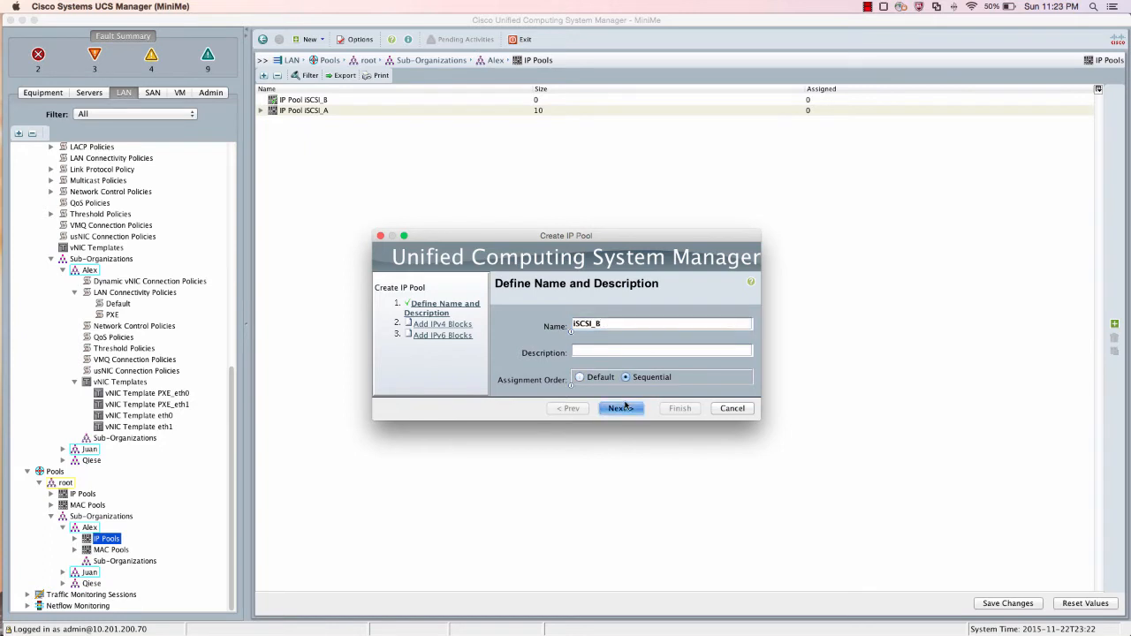
Step: Add an IPv4 block to the iSCSI_B pool starting at 172.16.39.70 with size 10 and subnet mask 255.255.255.128
click(597, 384)
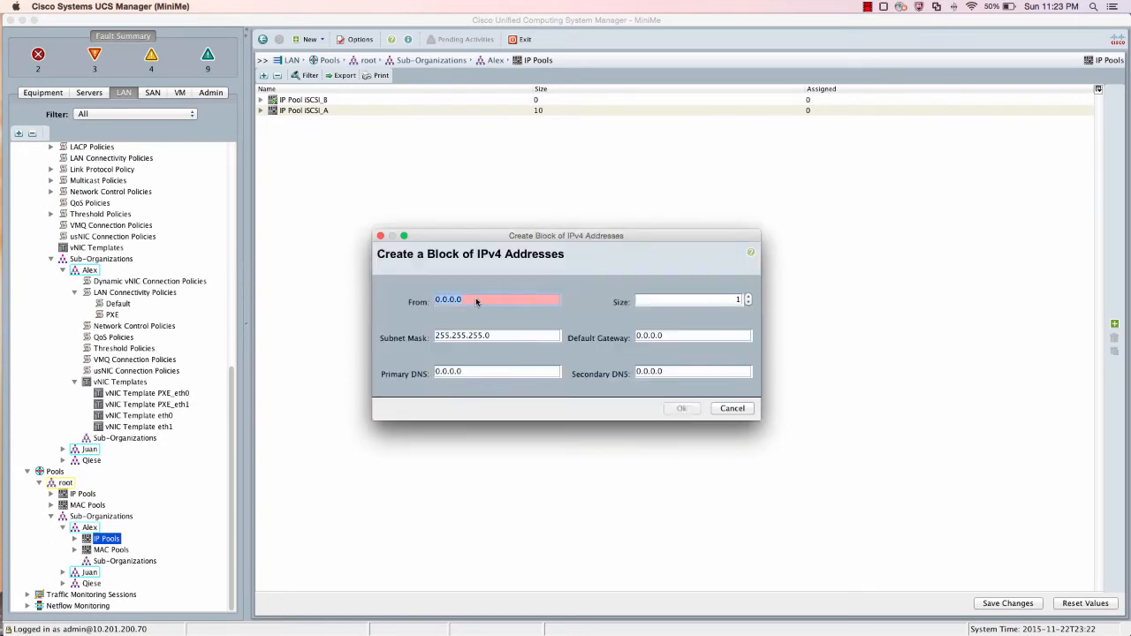
text(172.1)
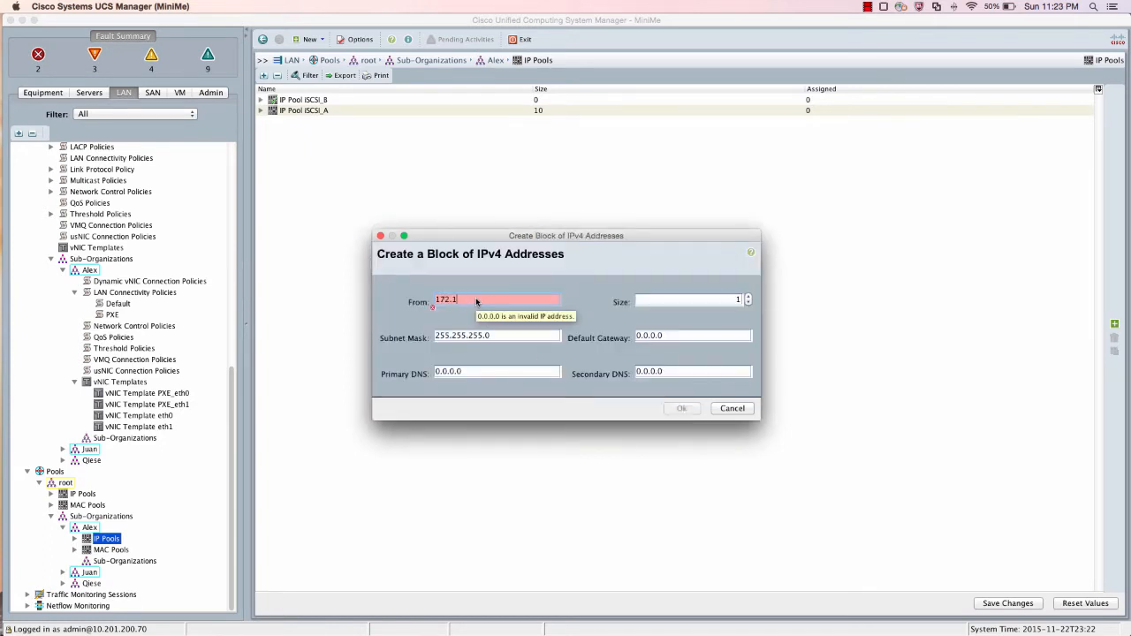
text(6.39.70)
key(Tab)
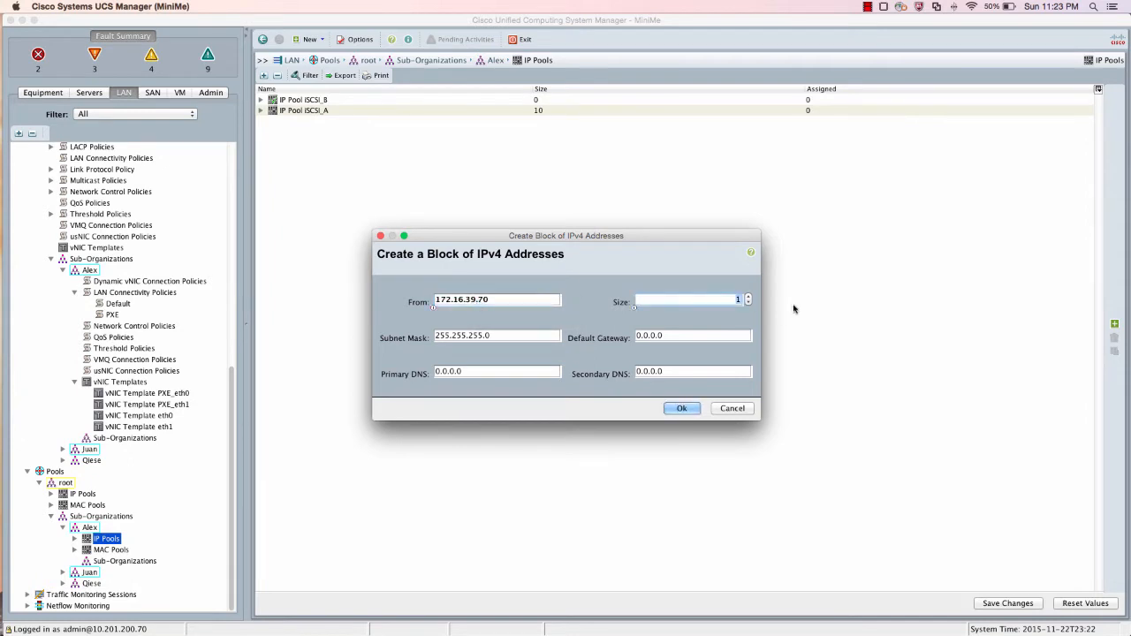
text(10)
click(524, 337)
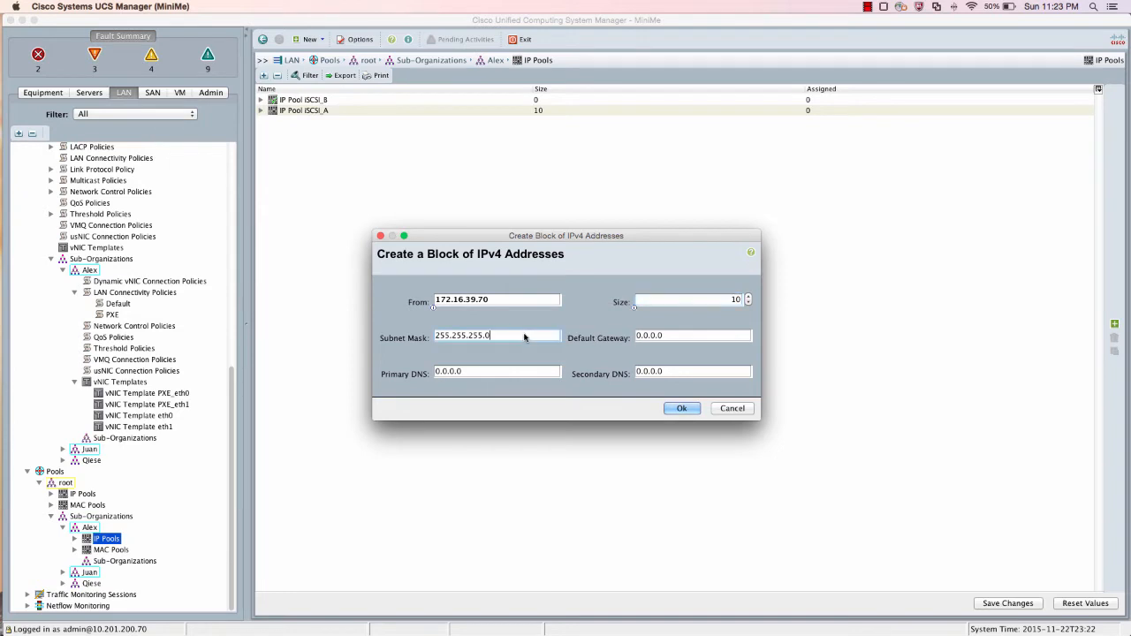
key(BackSpace)
text(128)
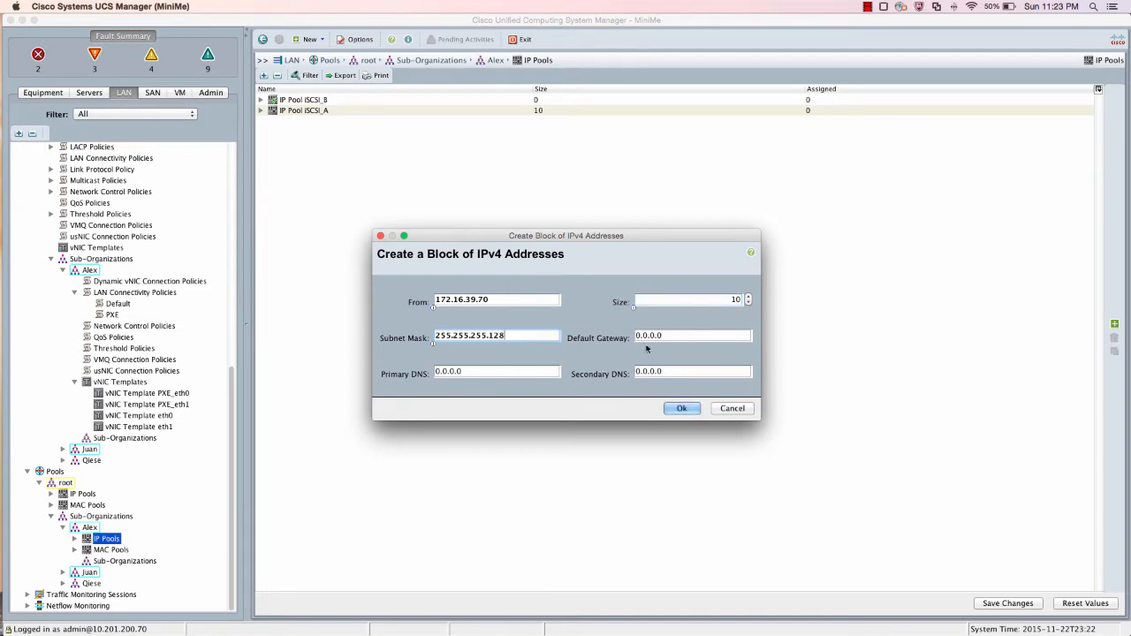
Step: Set the block's default gateway to 172.16.39.126 and finish creating the iSCSI_B IP pool without IPv6 blocks
key(Tab)
text(1)
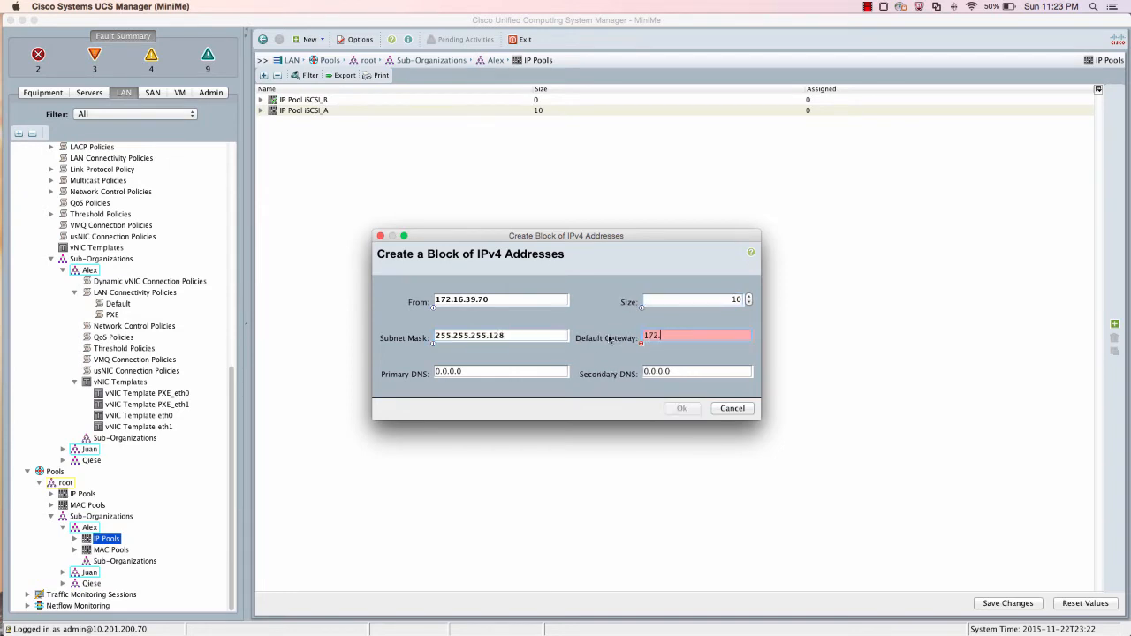
text(72.16.39.126)
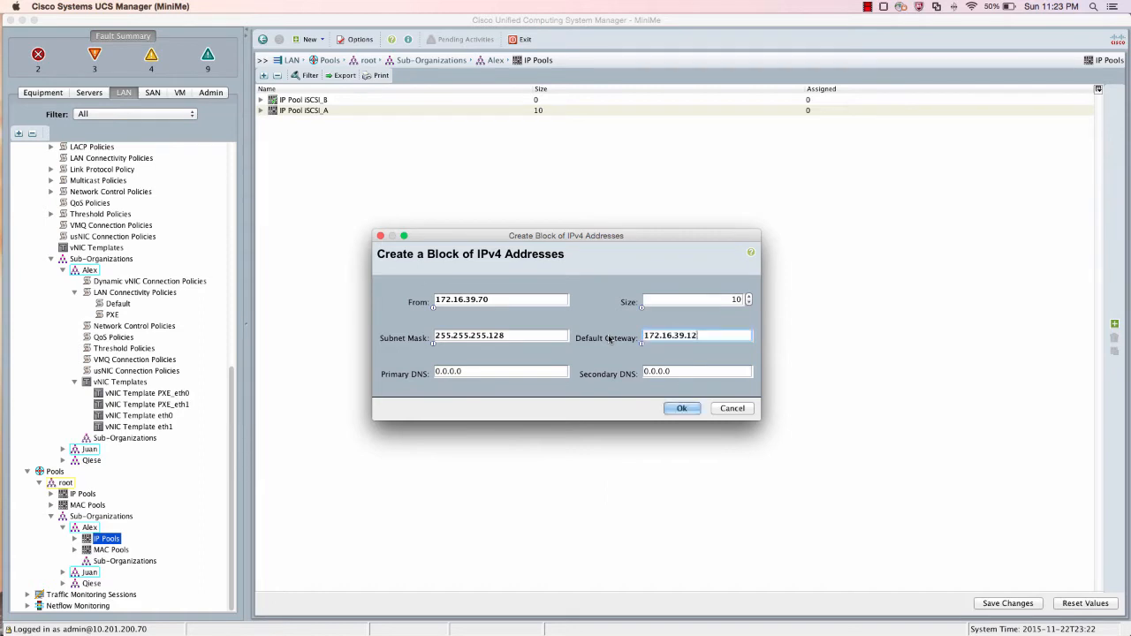
click(672, 408)
click(623, 410)
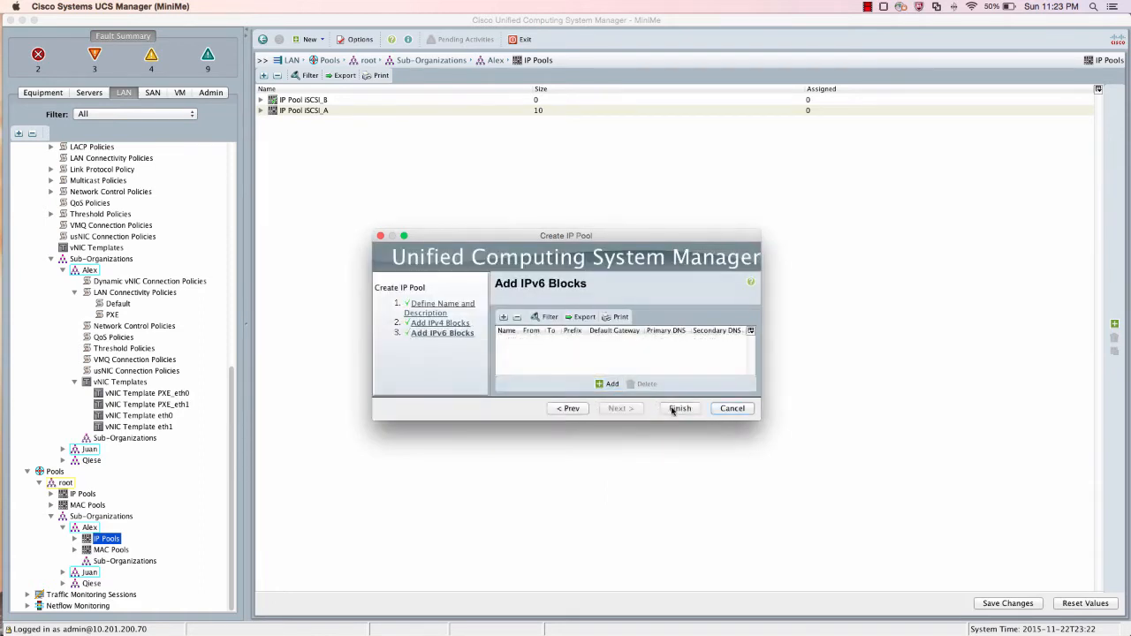
click(673, 410)
click(646, 355)
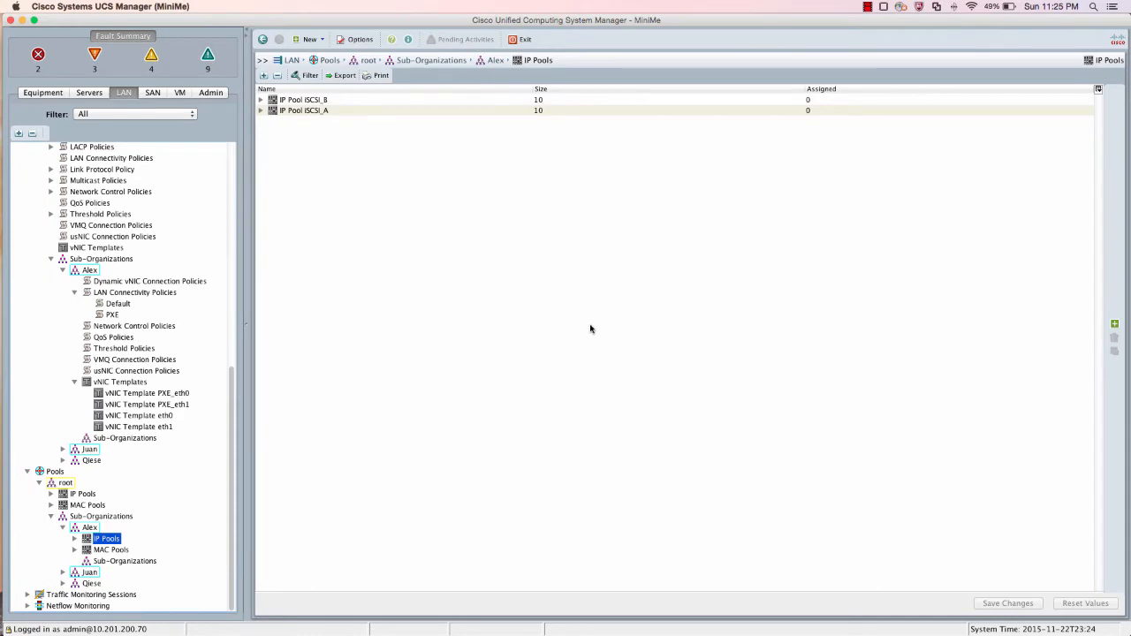
Step: Enable the Gold priority in the LAN Cloud's QoS System Class, set its MTU to 9000 and save the changes
scroll(165, 297, up, 10)
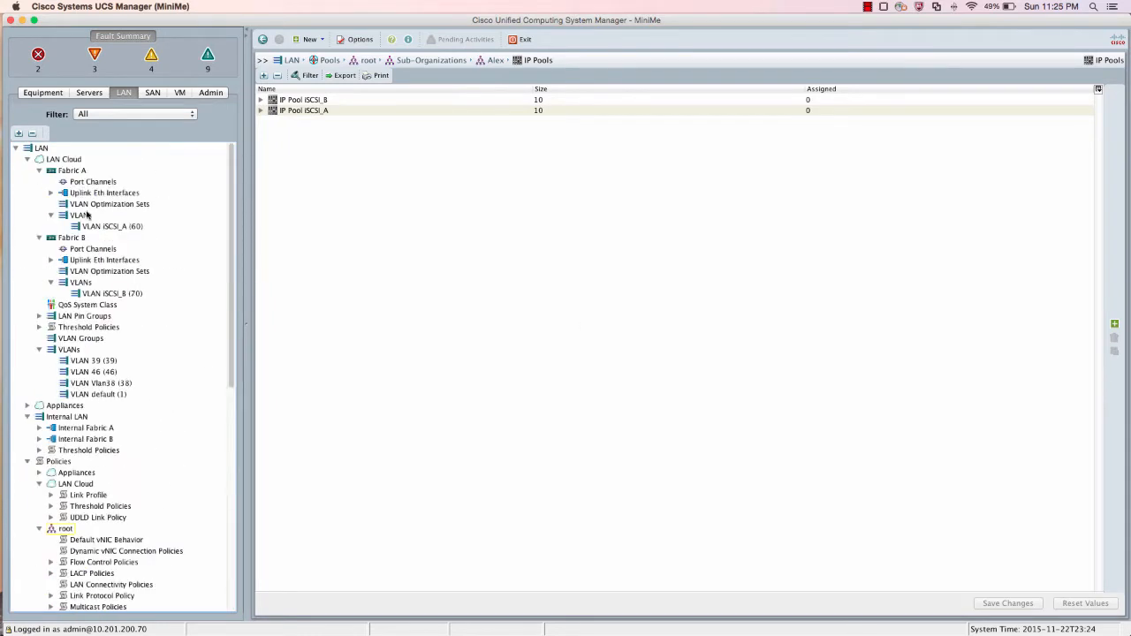
click(71, 305)
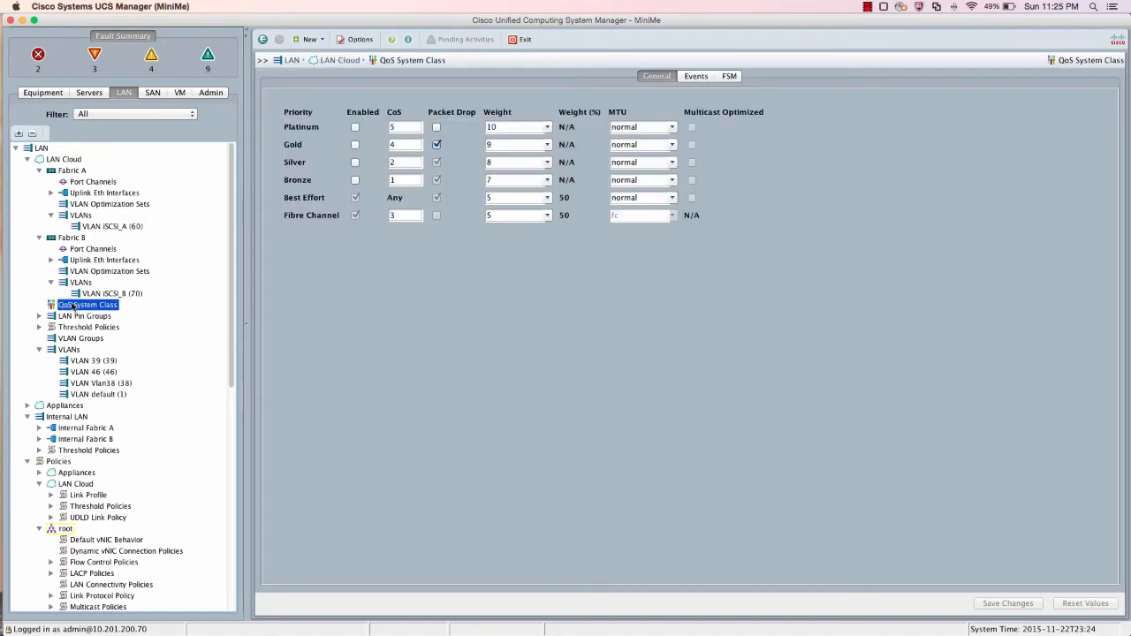
click(355, 145)
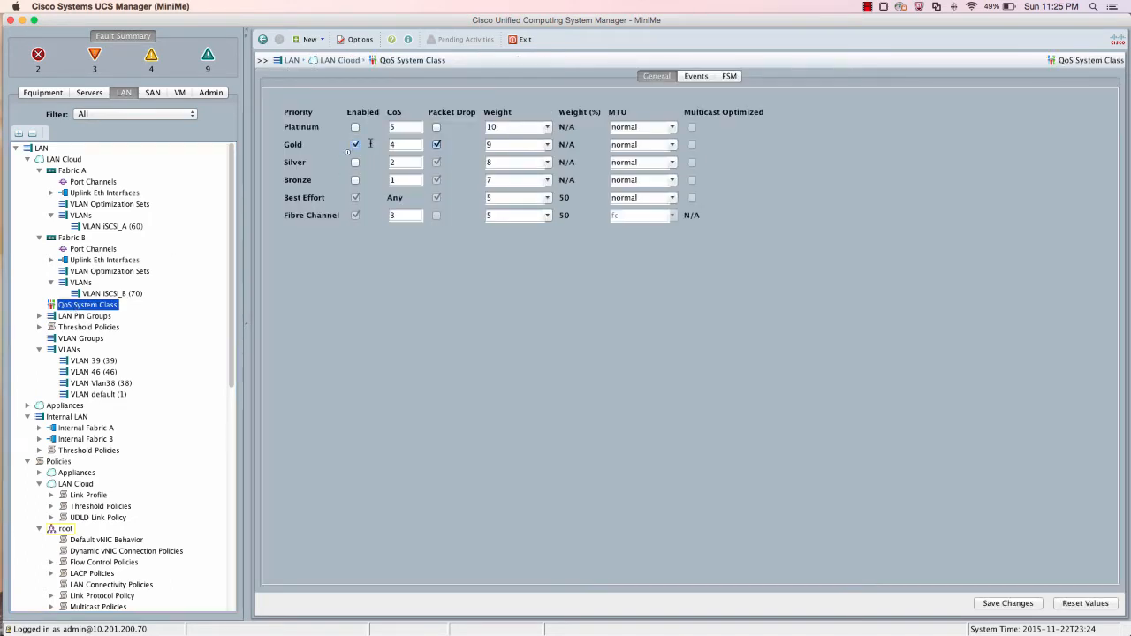
click(623, 144)
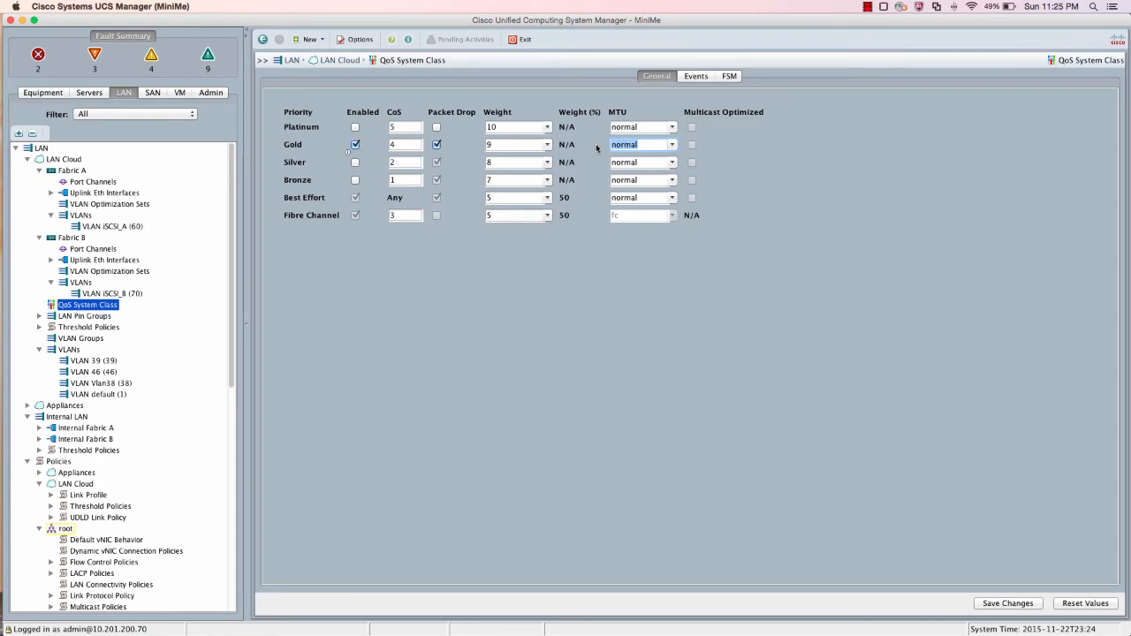
text(9000)
click(1007, 603)
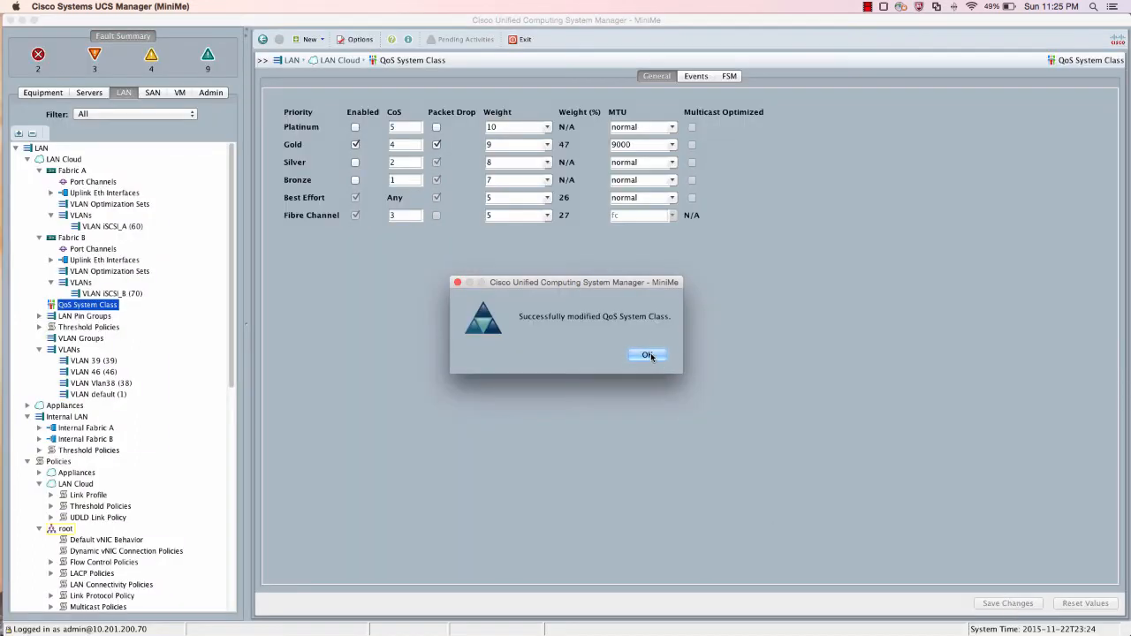
click(648, 355)
Step: Create a QoS policy named iSCSI with Gold priority under the Alex sub-organization
scroll(87, 377, down, 8)
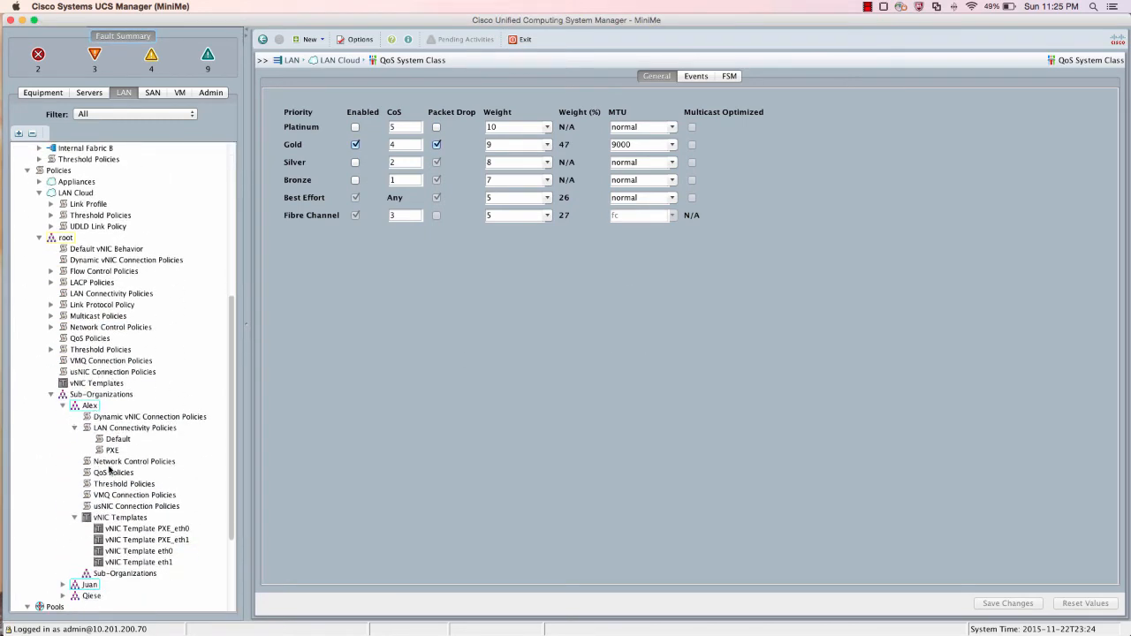
right_click(111, 472)
click(167, 500)
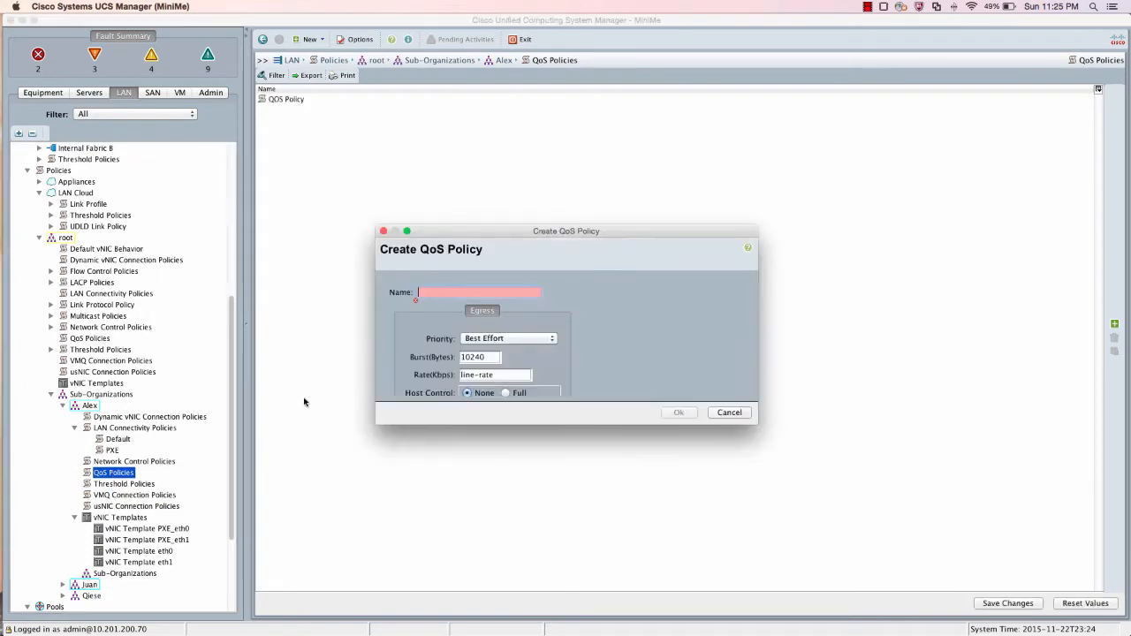
text(iSCSI)
click(485, 338)
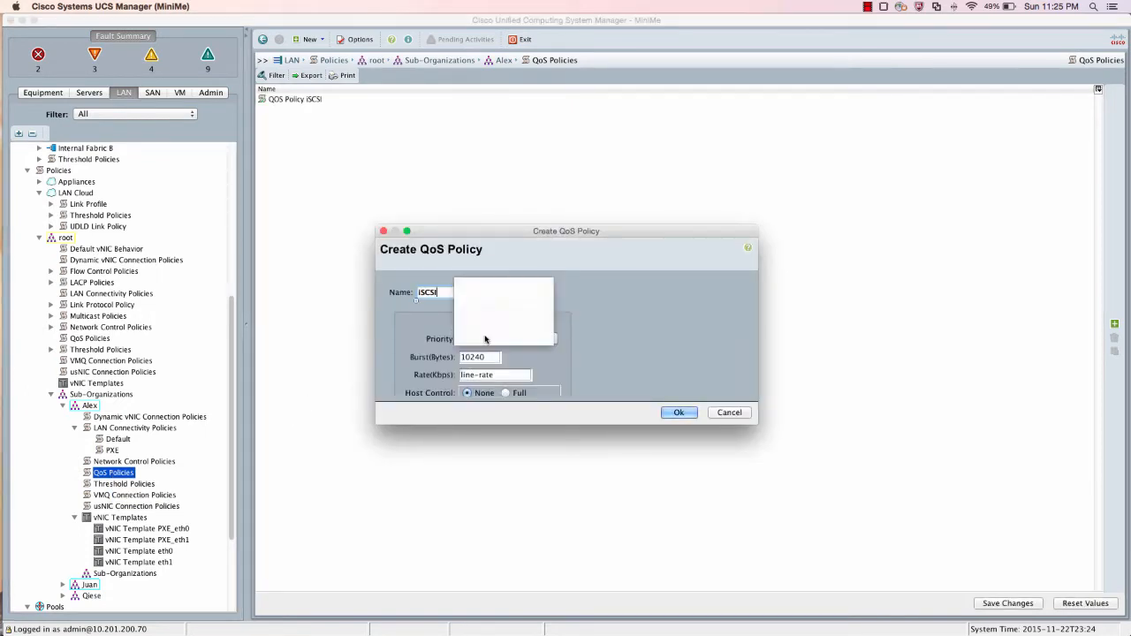
click(480, 307)
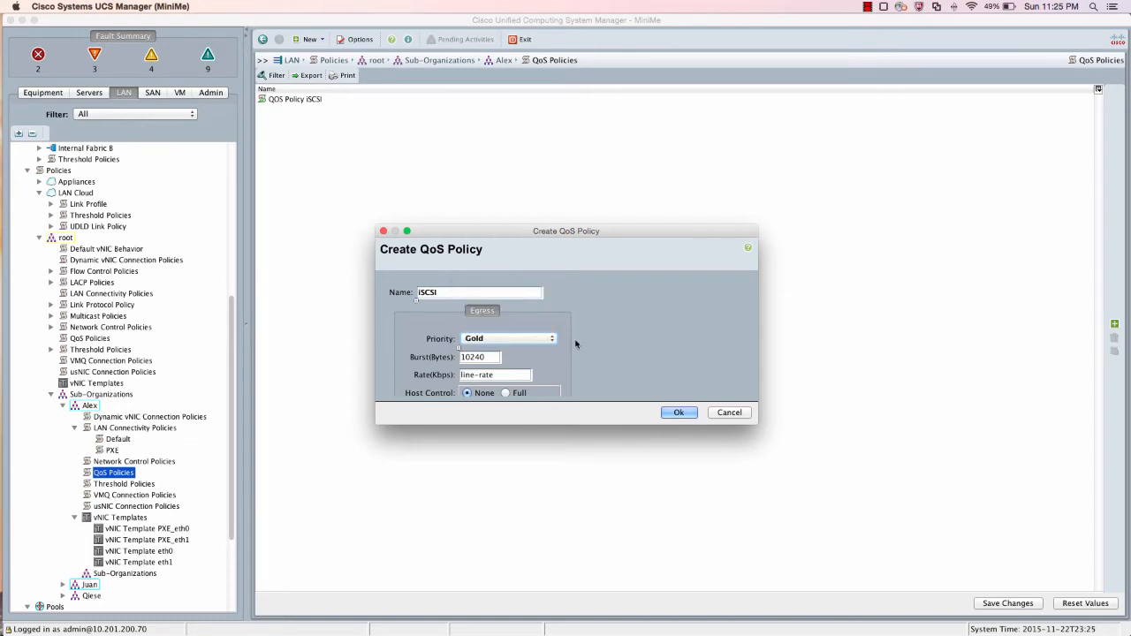
click(676, 413)
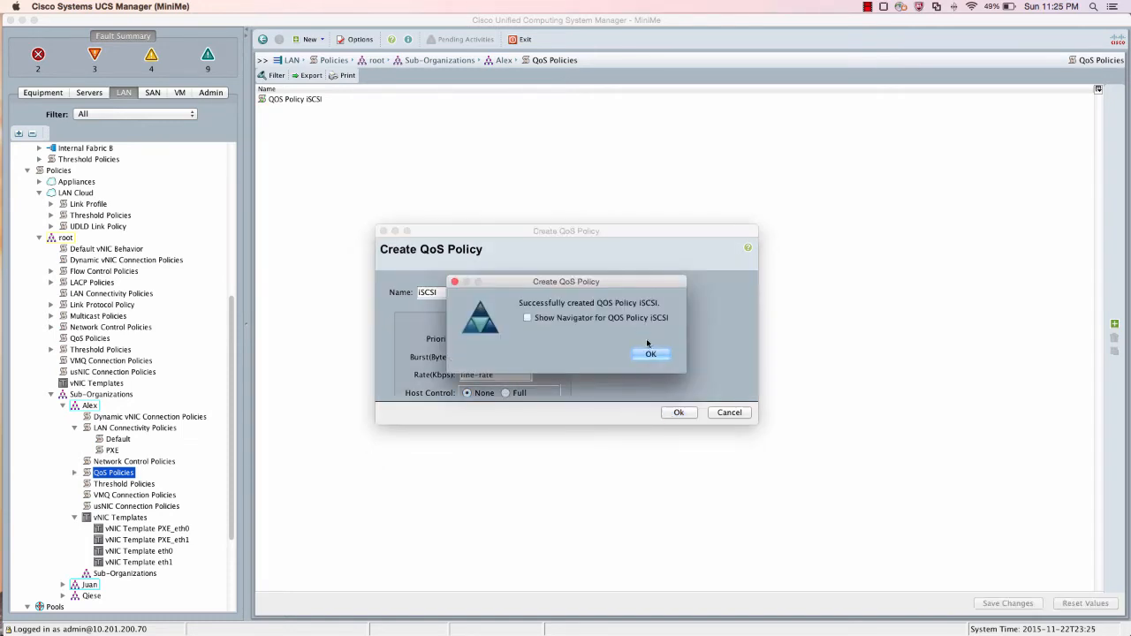
click(645, 355)
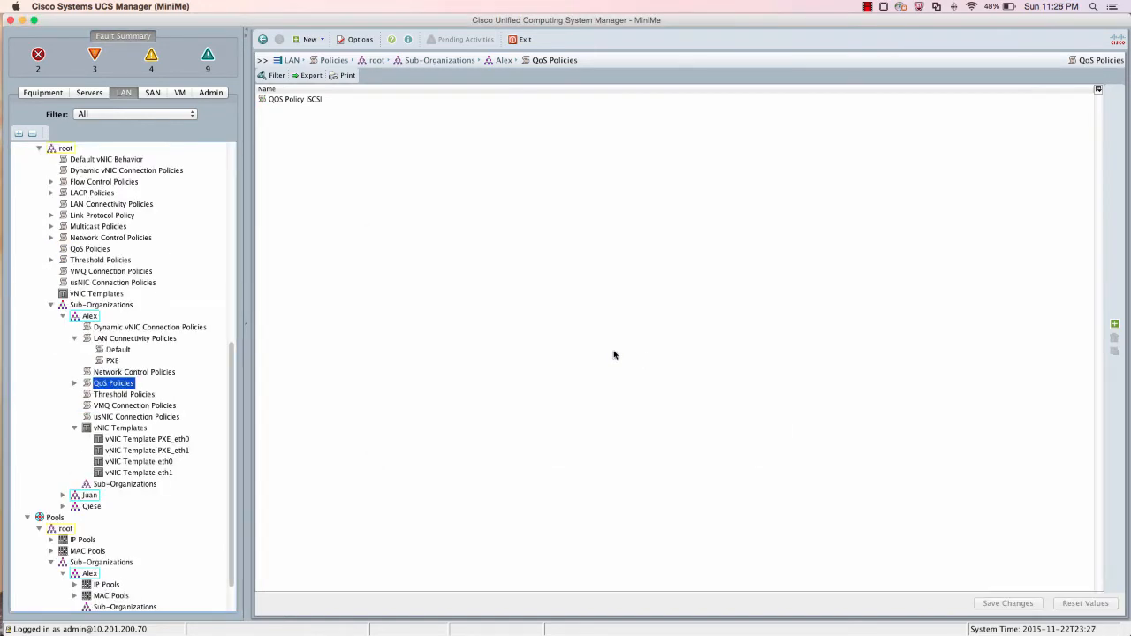
Step: Begin a new vNIC template in the Alex sub-organization named iSCSI_eth0, with Updating Template as its type
click(131, 427)
right_click(132, 429)
click(201, 455)
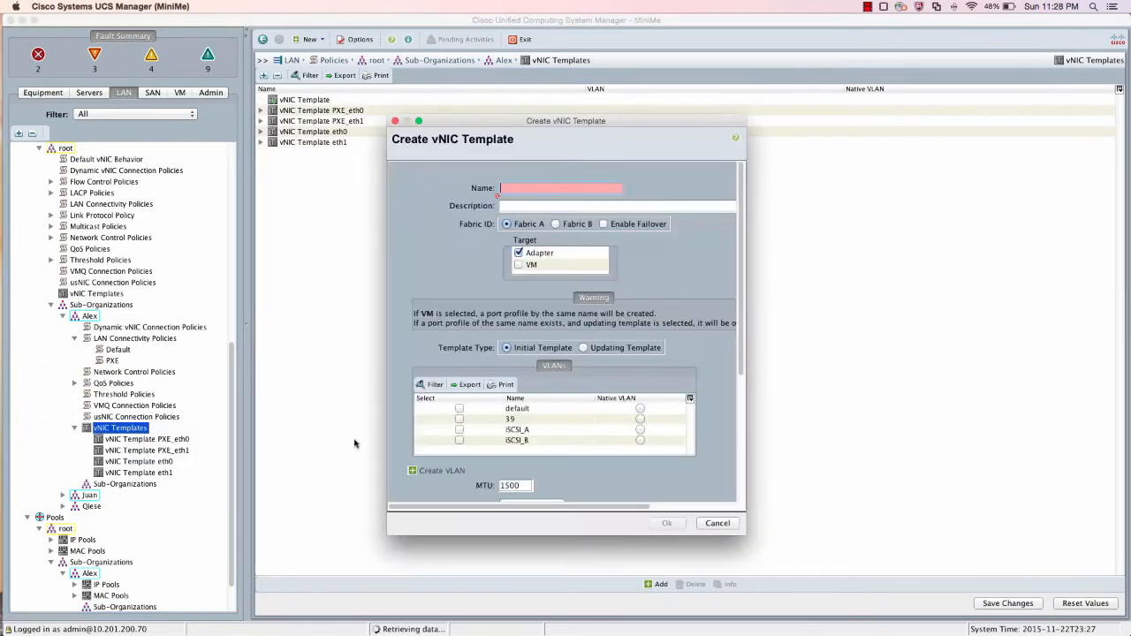
text(iSCSI)
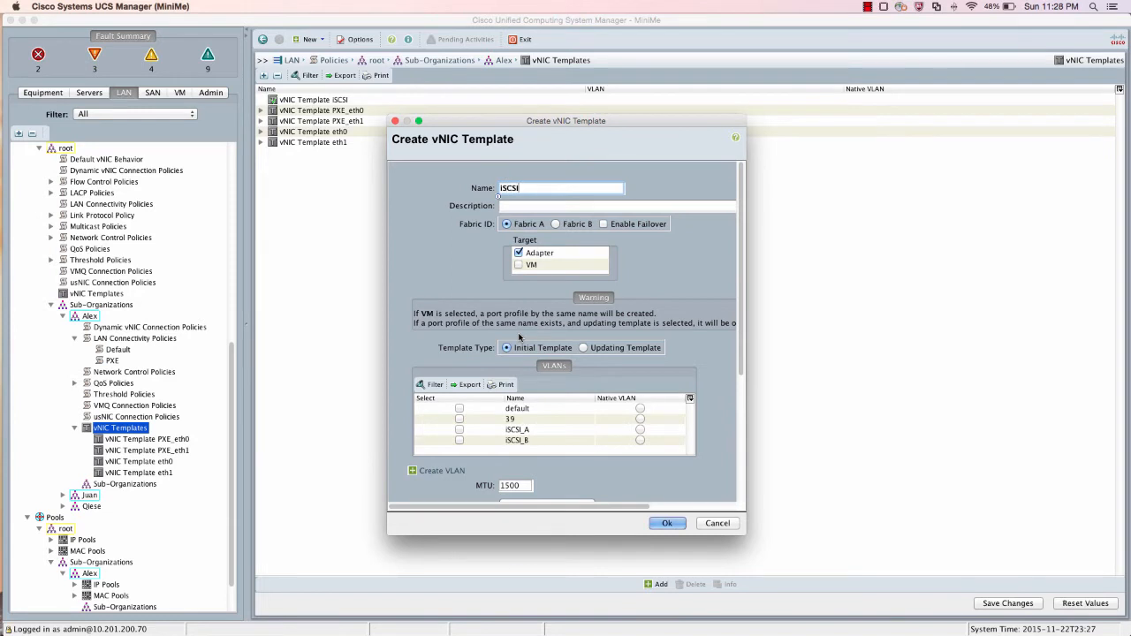
text(_eth0)
click(583, 347)
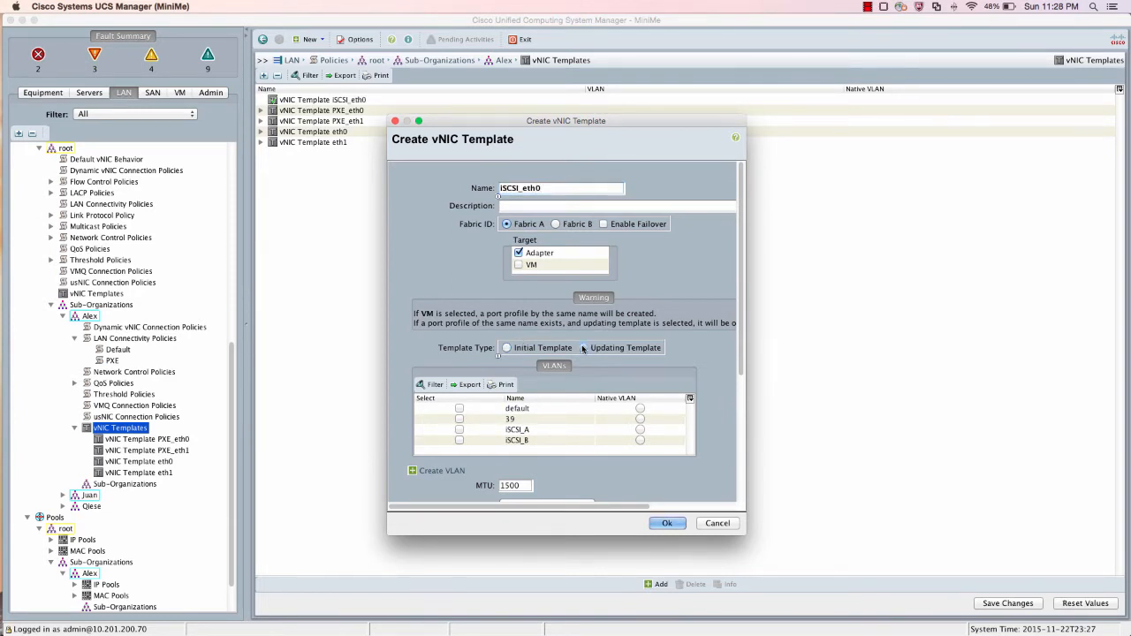
Step: Assign the iSCSI_A VLAN to the template as the native VLAN and set the MTU to 9000
click(458, 431)
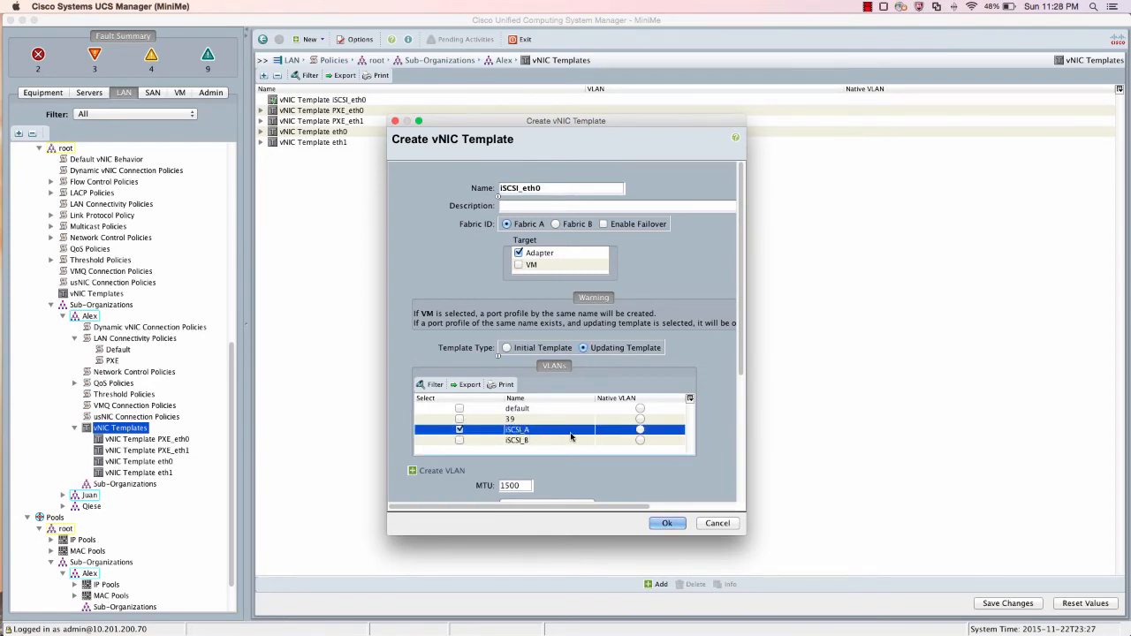
click(640, 430)
drag(738, 329, 742, 442)
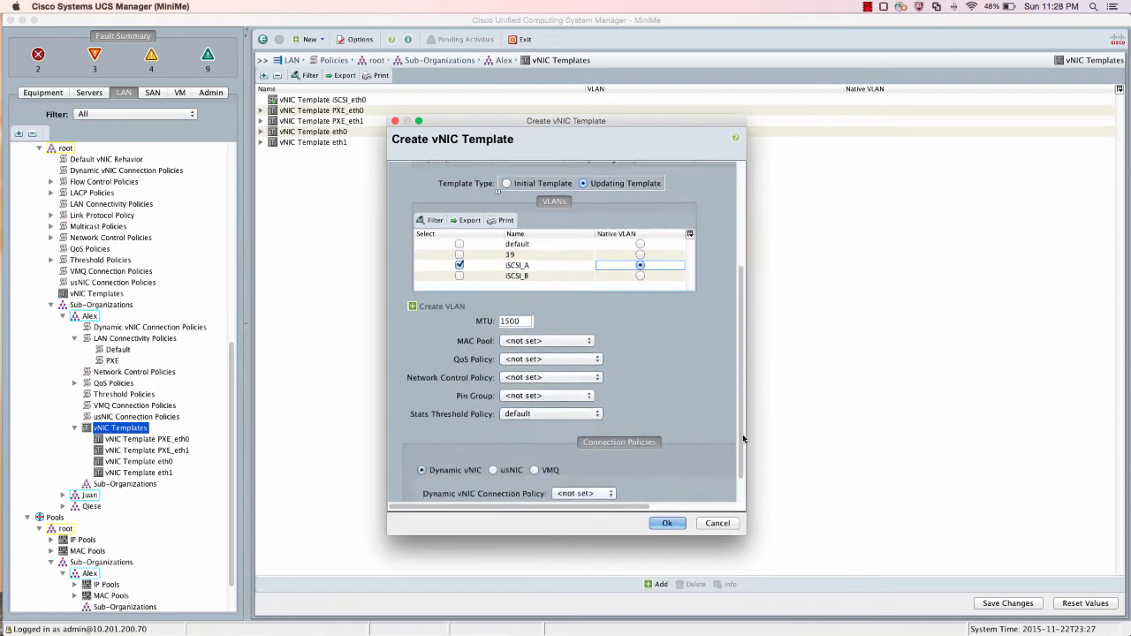
click(520, 310)
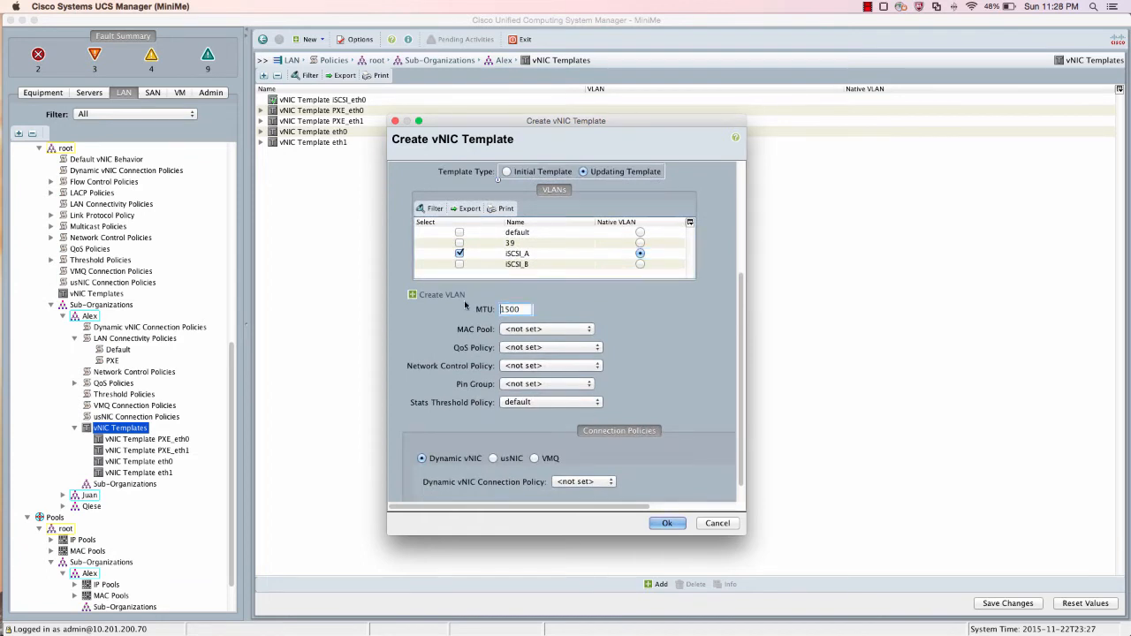
drag(520, 308, 487, 310)
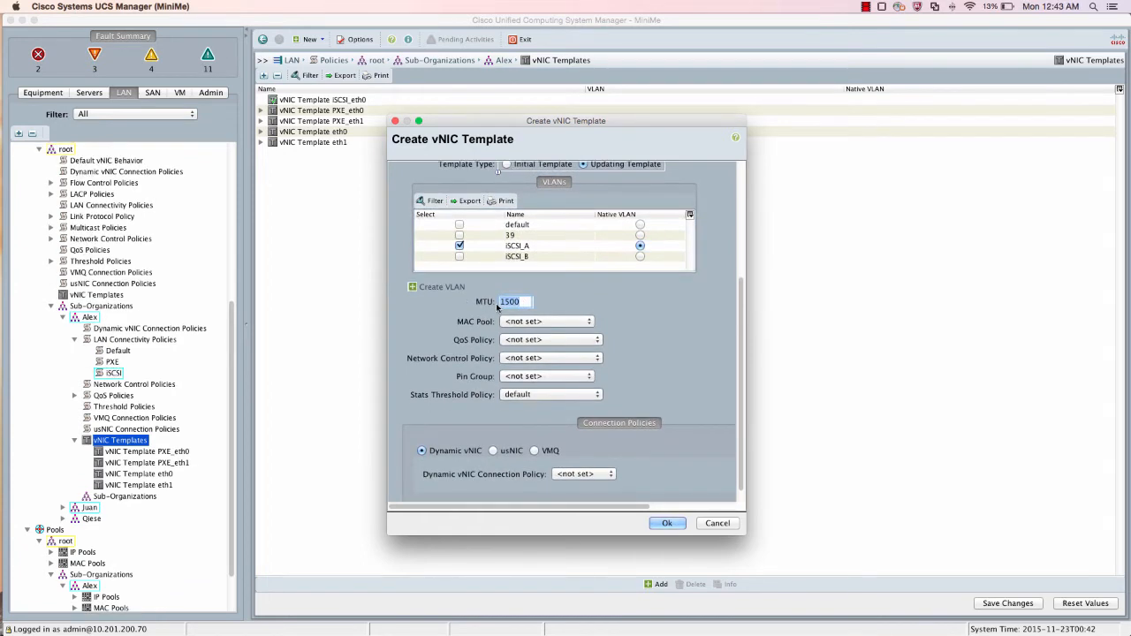
text(900)
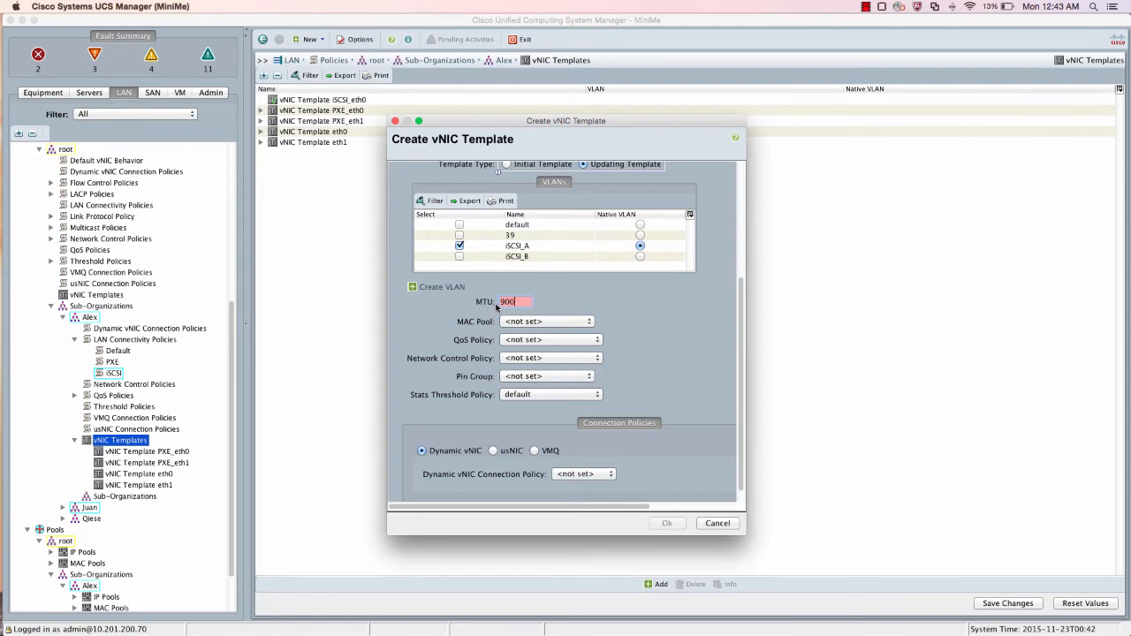
text(0)
Step: Assign the Alex_A MAC pool and the iSCSI QoS policy to the iSCSI_eth0 template
click(527, 321)
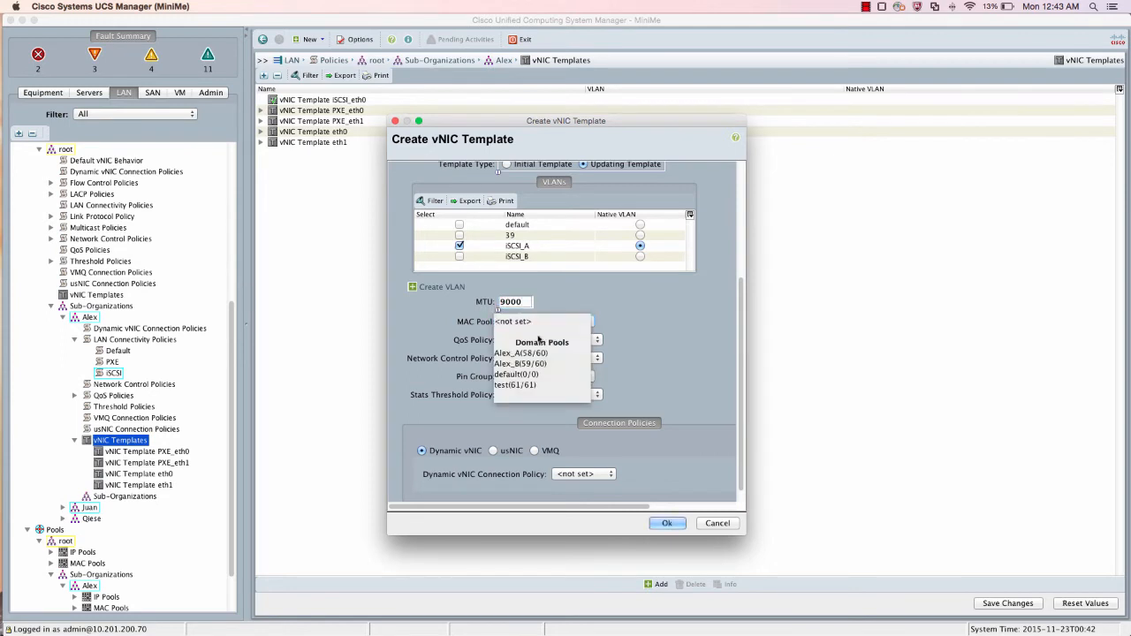
click(528, 352)
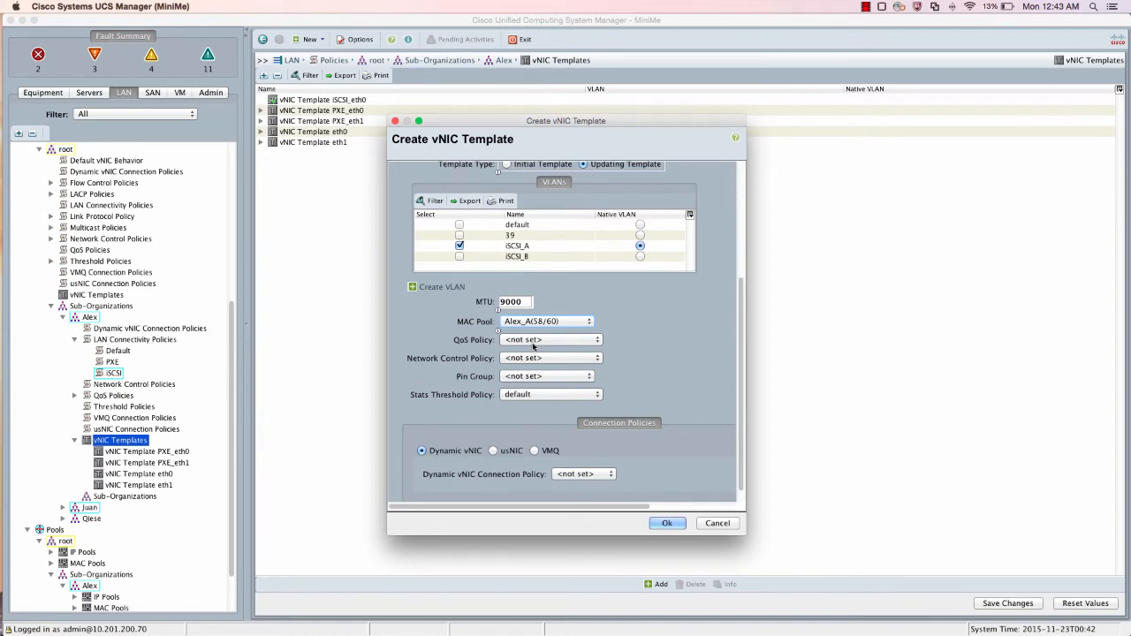
click(532, 344)
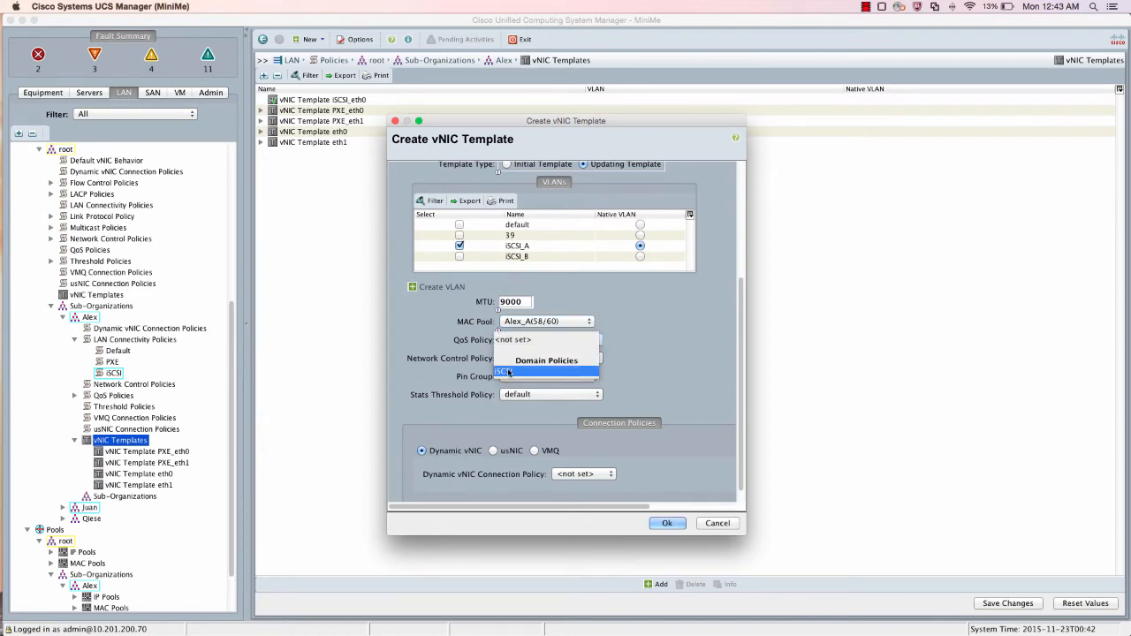
click(508, 372)
scroll(726, 341, down, 1)
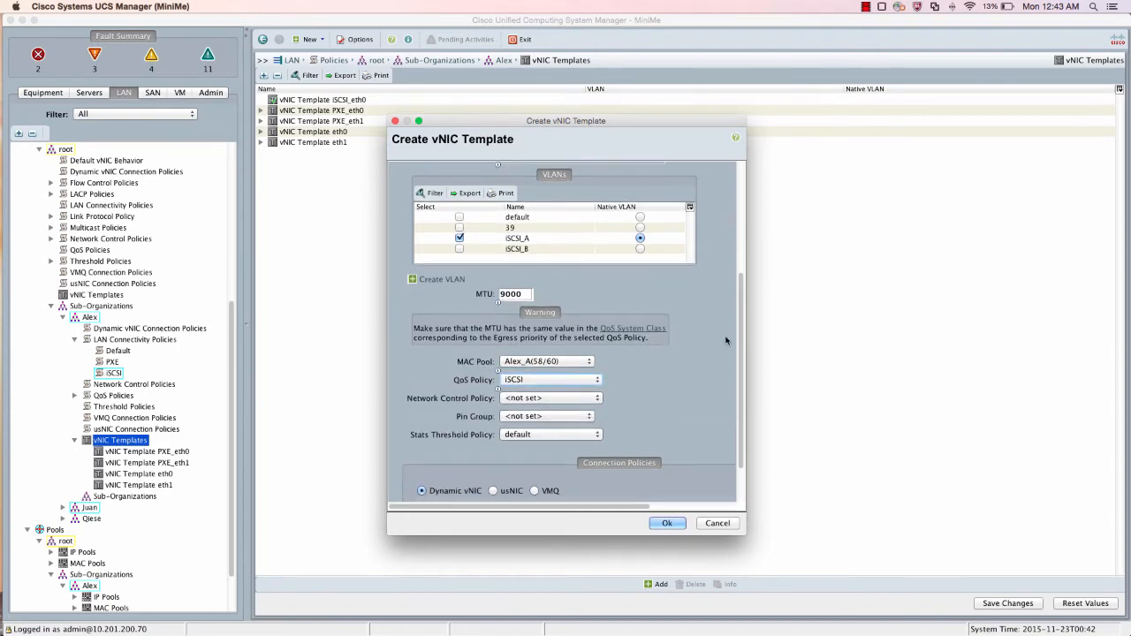
Step: Finish creating the iSCSI_eth0 vNIC template with its remaining settings left at their defaults
scroll(726, 341, down, 2)
click(668, 524)
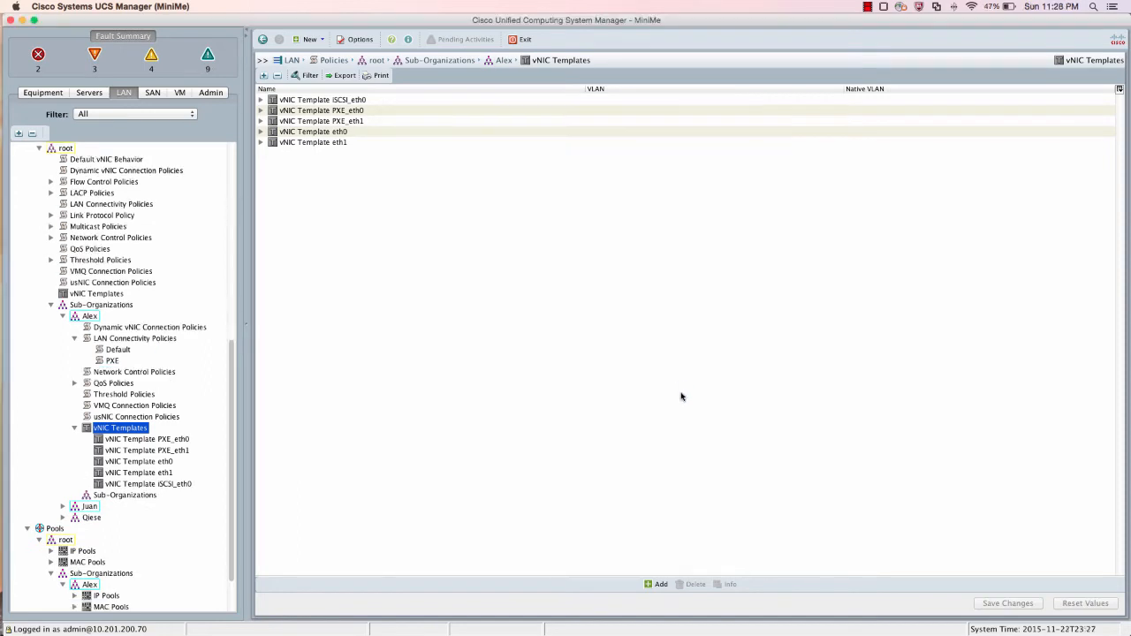
Step: Begin a new vNIC template in the Alex sub-organization named iSCSI_eth1, on Fabric B, with Updating Template as its type
right_click(140, 428)
click(178, 451)
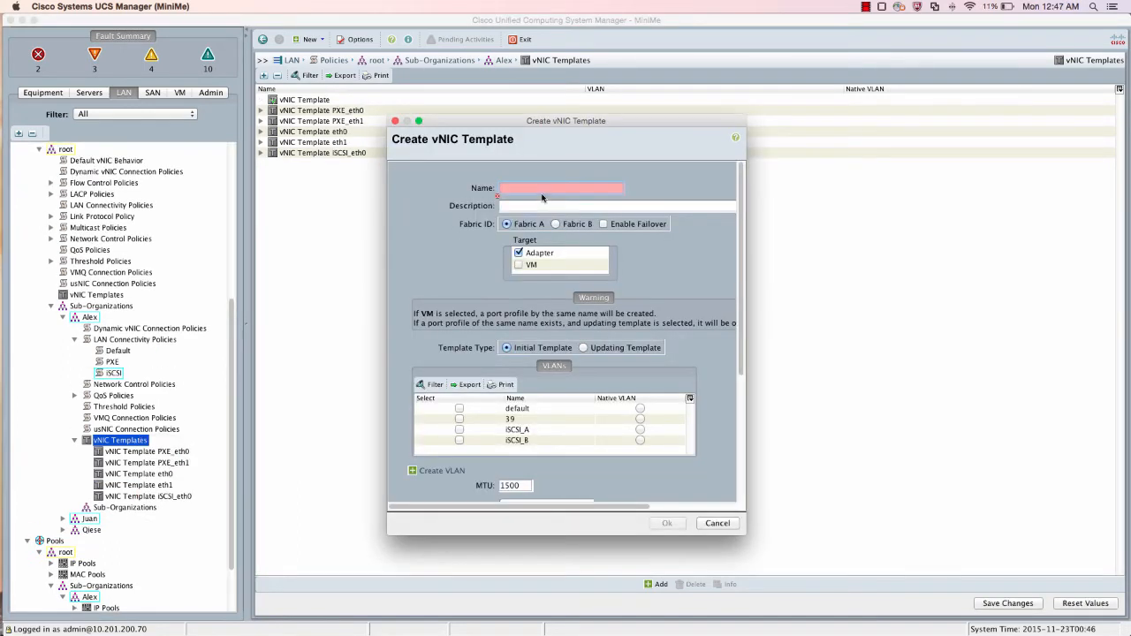
text(iSCSI_eth1)
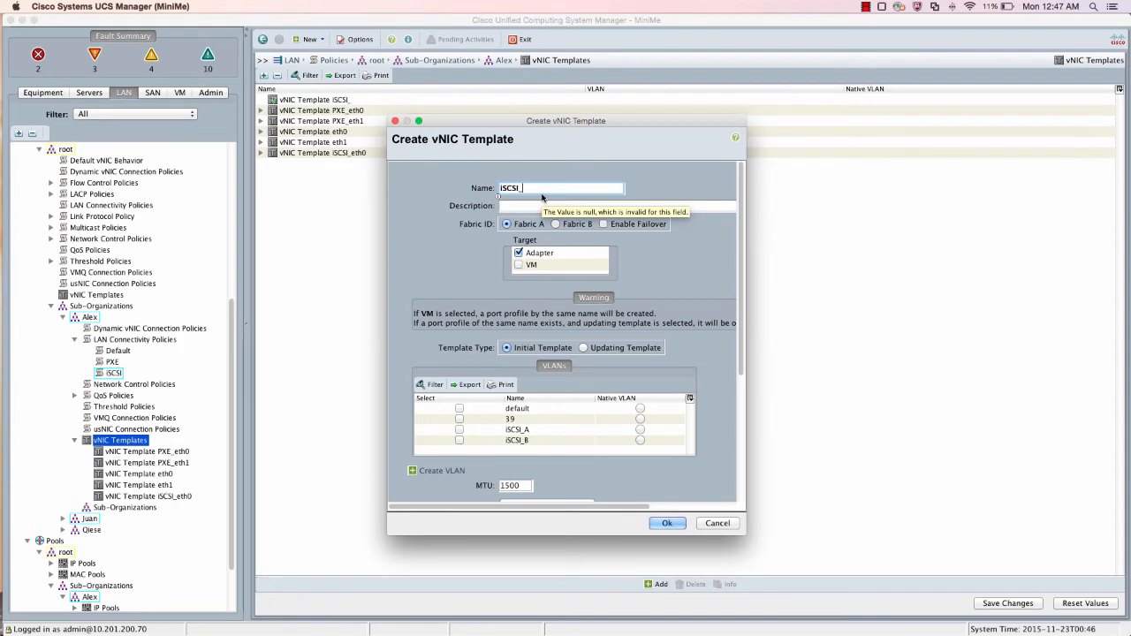
click(555, 223)
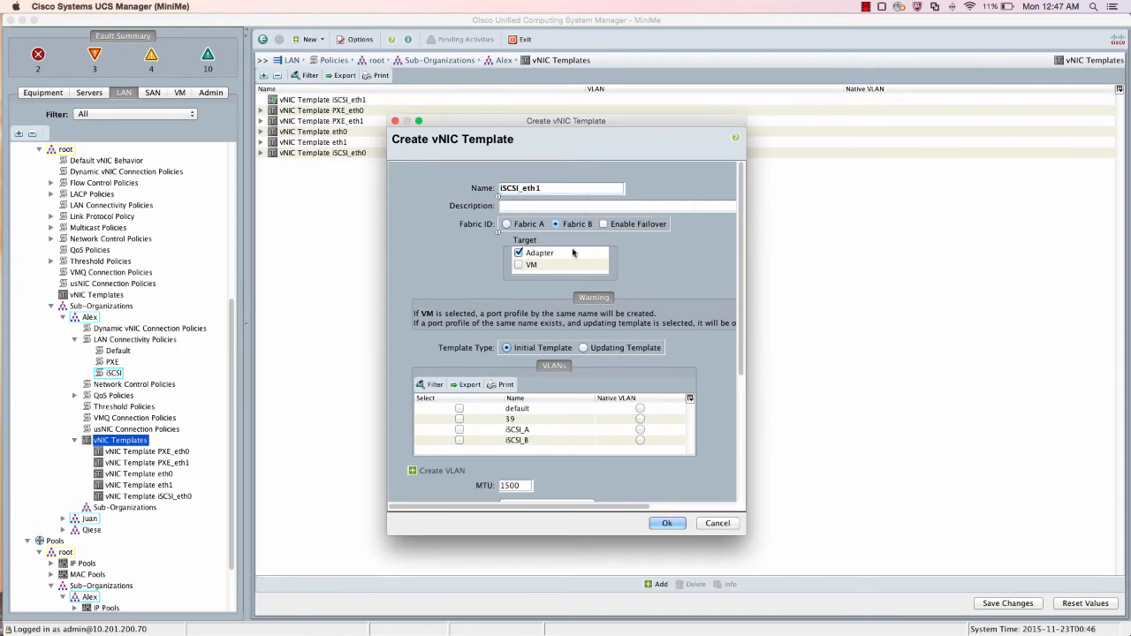
click(584, 348)
Step: Assign the iSCSI_B VLAN to the iSCSI_eth1 template as the native VLAN and set the MTU to 9000
click(459, 440)
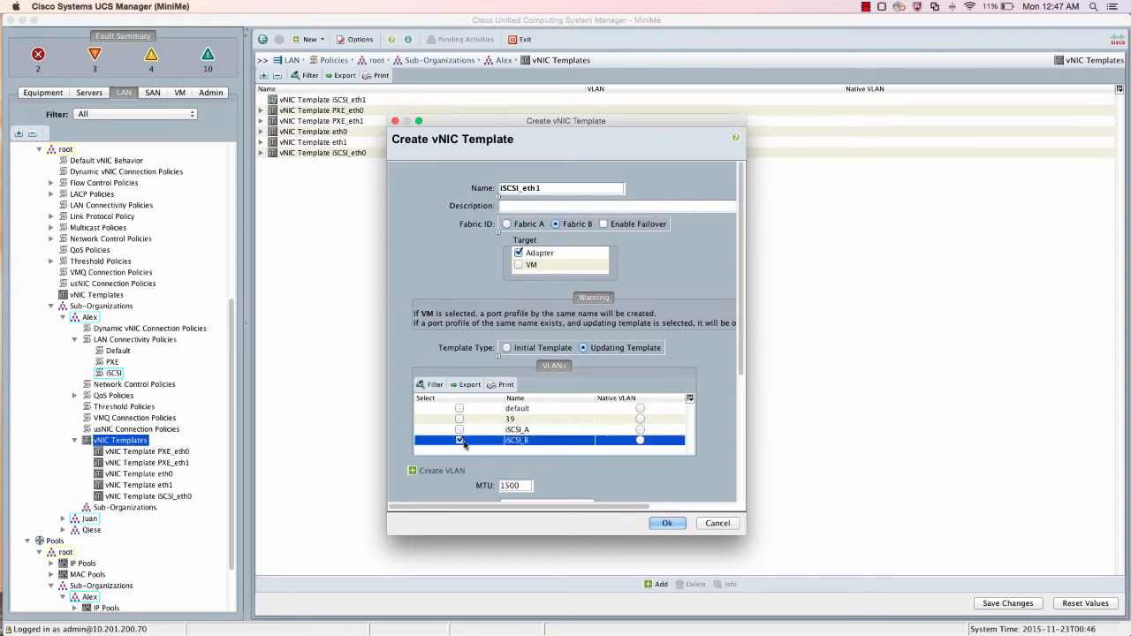
click(640, 440)
scroll(741, 324, down, 5)
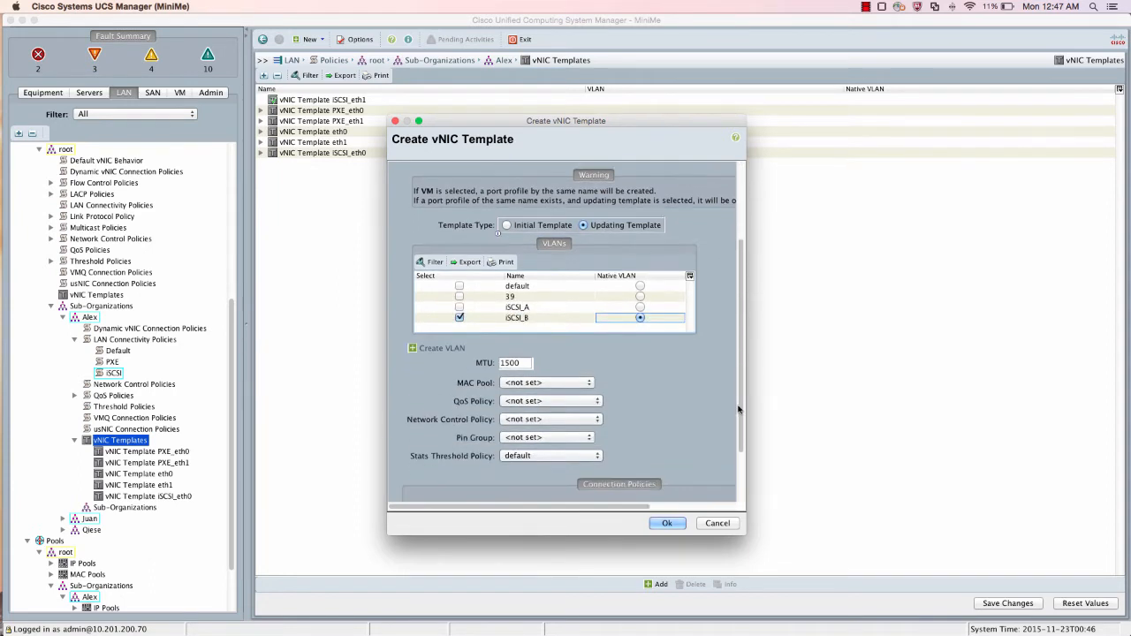
double_click(523, 352)
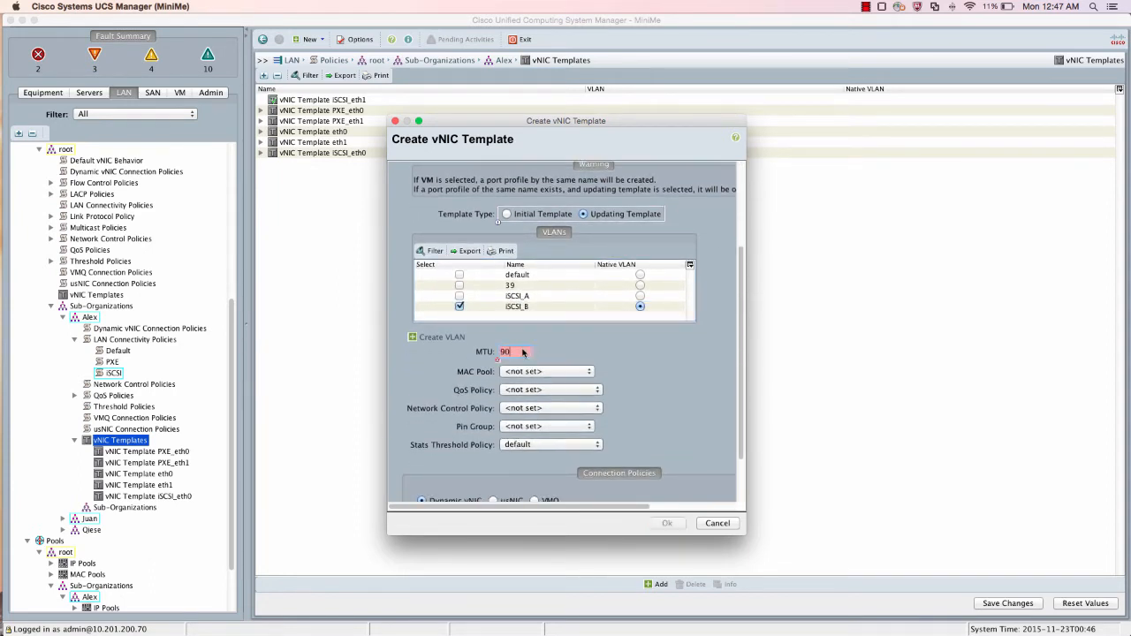
text(9000)
Step: Assign the Alex_B MAC pool and the iSCSI QoS policy to the iSCSI_eth1 template and create it
click(517, 371)
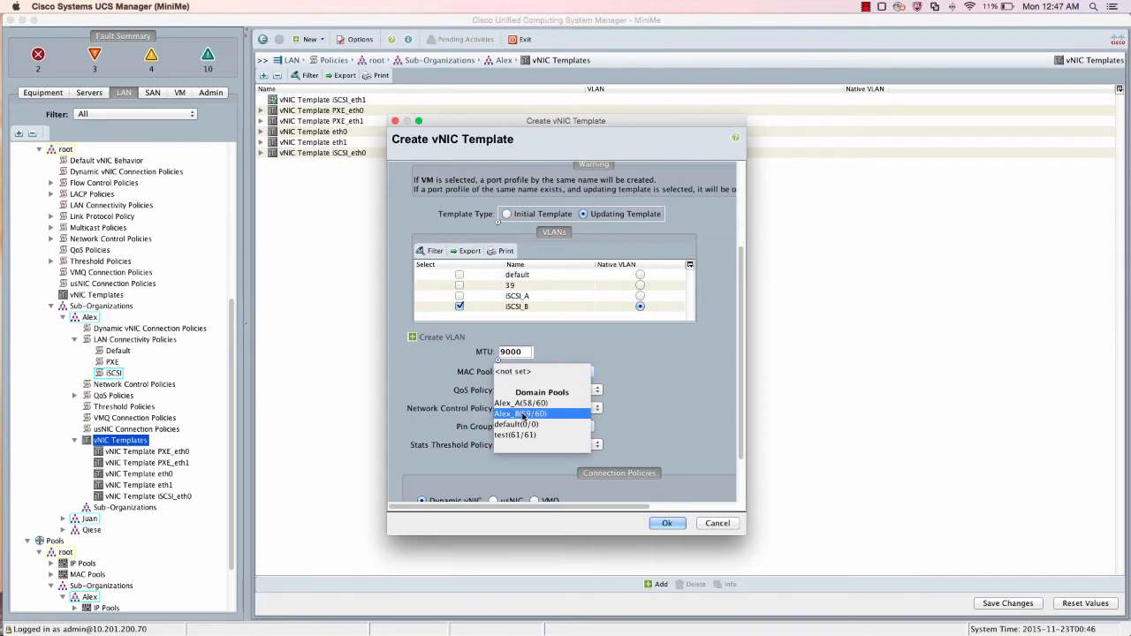
click(521, 413)
click(548, 390)
click(530, 428)
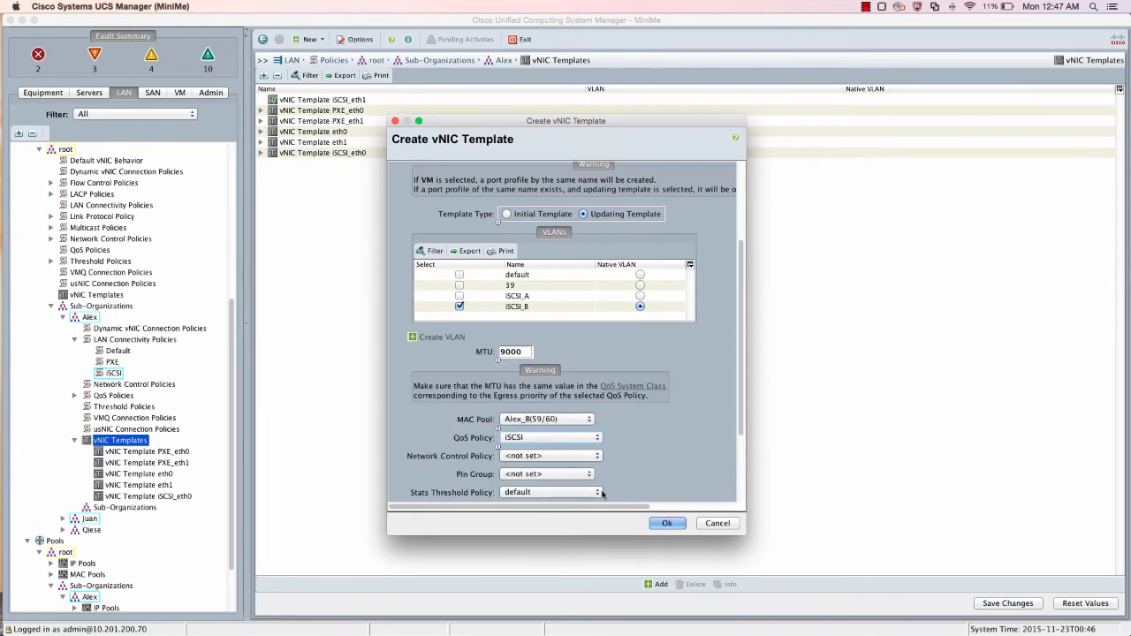
click(667, 523)
click(655, 356)
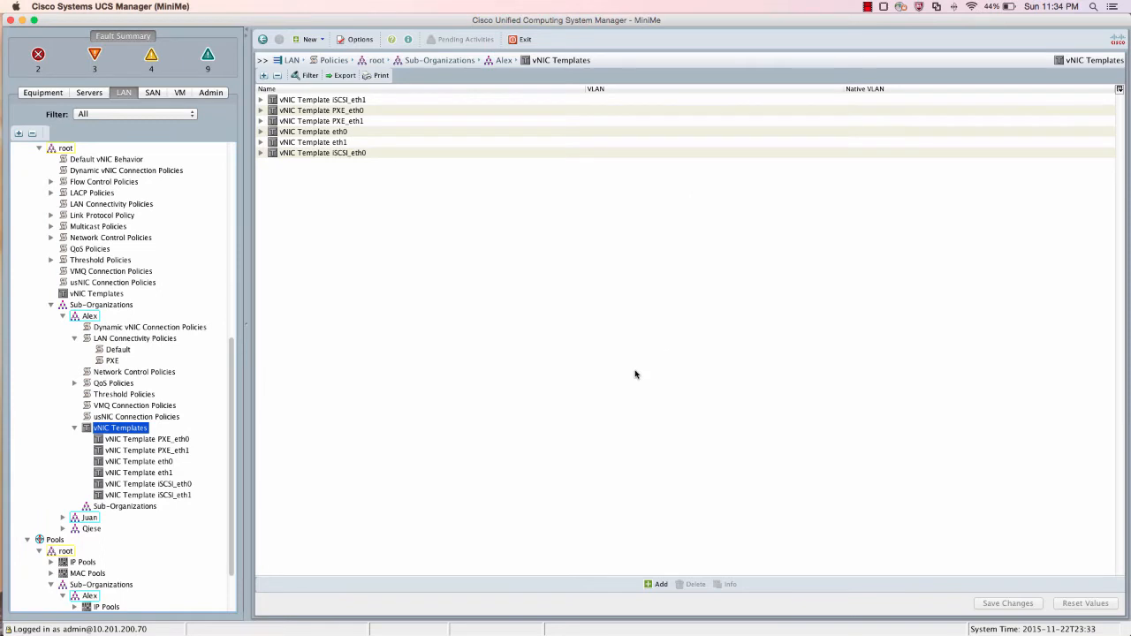
Step: Begin a new LAN connectivity policy named iSCSI under the Alex sub-organization
right_click(157, 341)
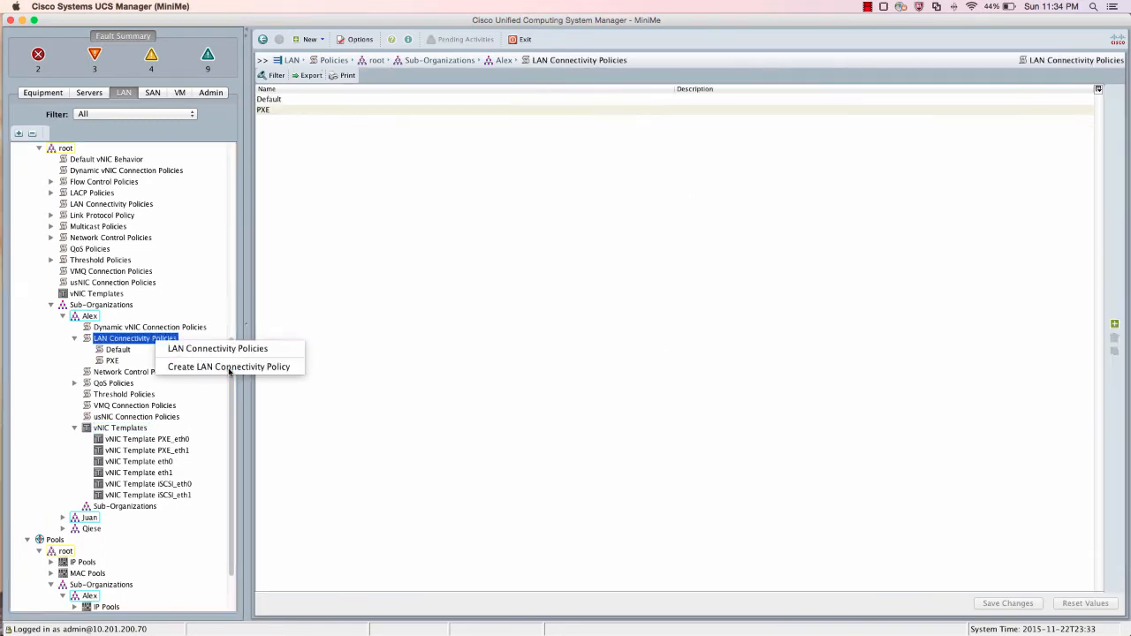
click(231, 370)
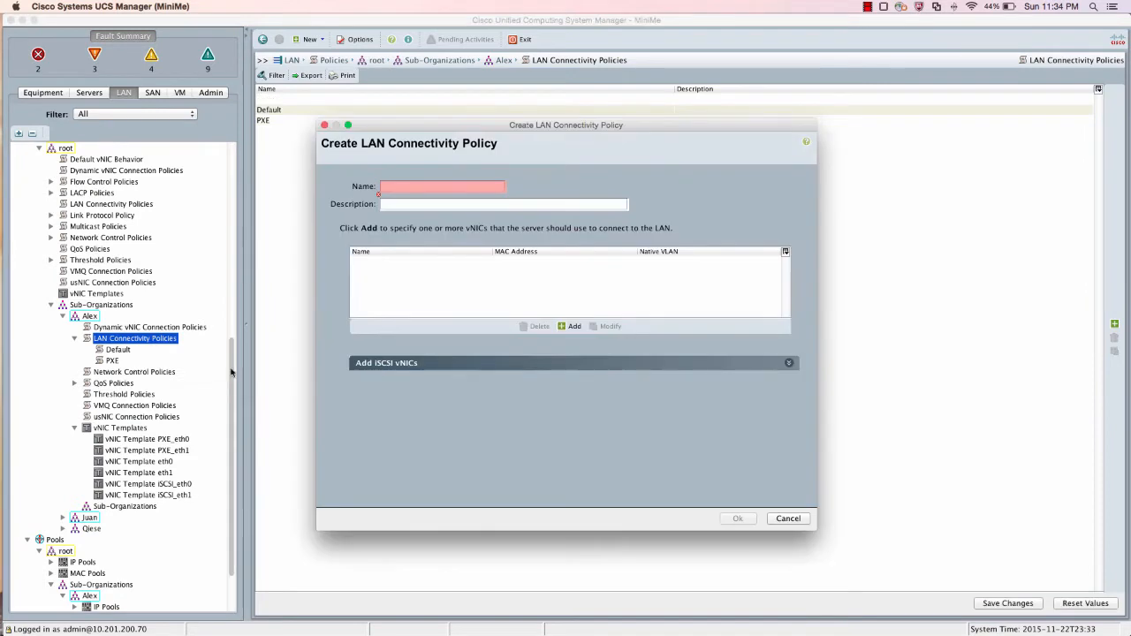
click(407, 184)
text(iSCSI)
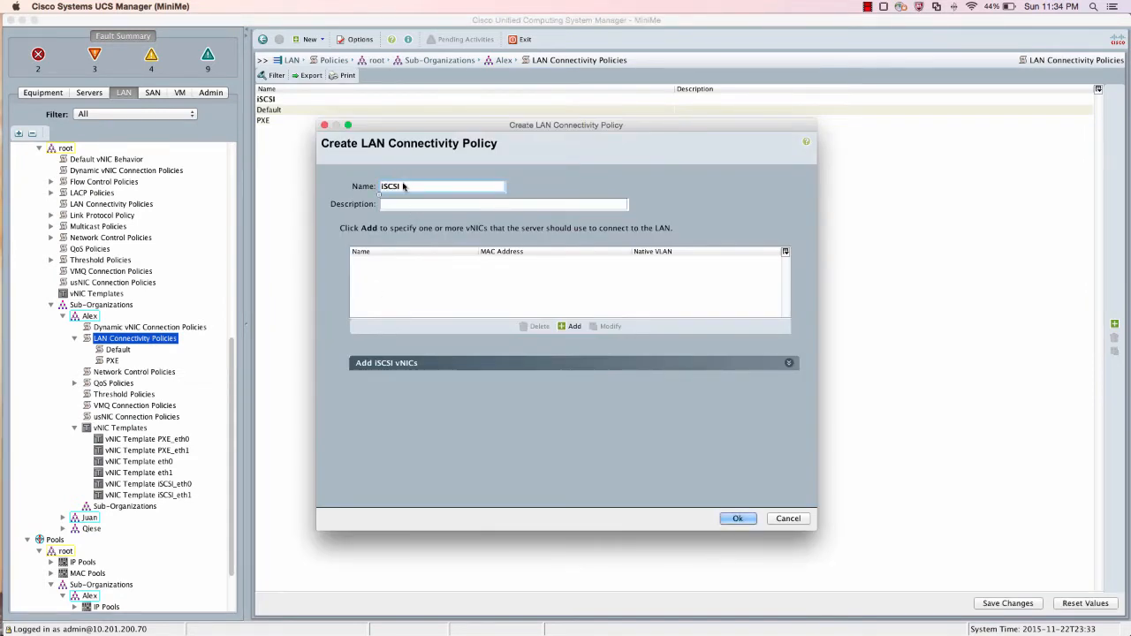
Step: Add a vNIC named eth0 to the policy, using the eth0 vNIC template and the VMWare adapter policy
click(562, 327)
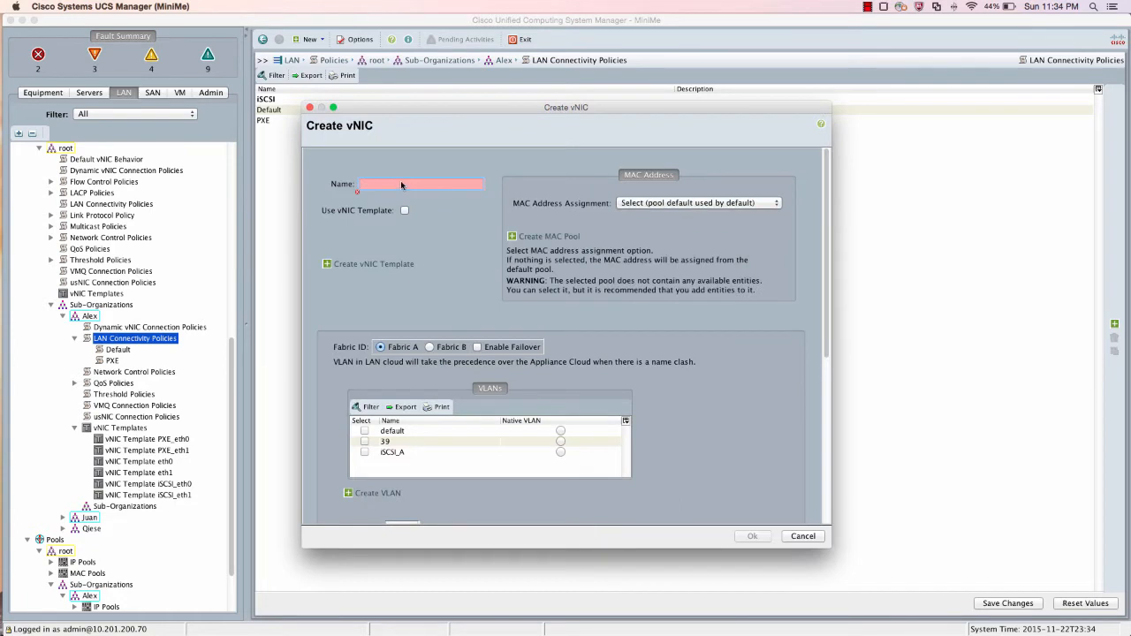
click(401, 185)
text(eth0)
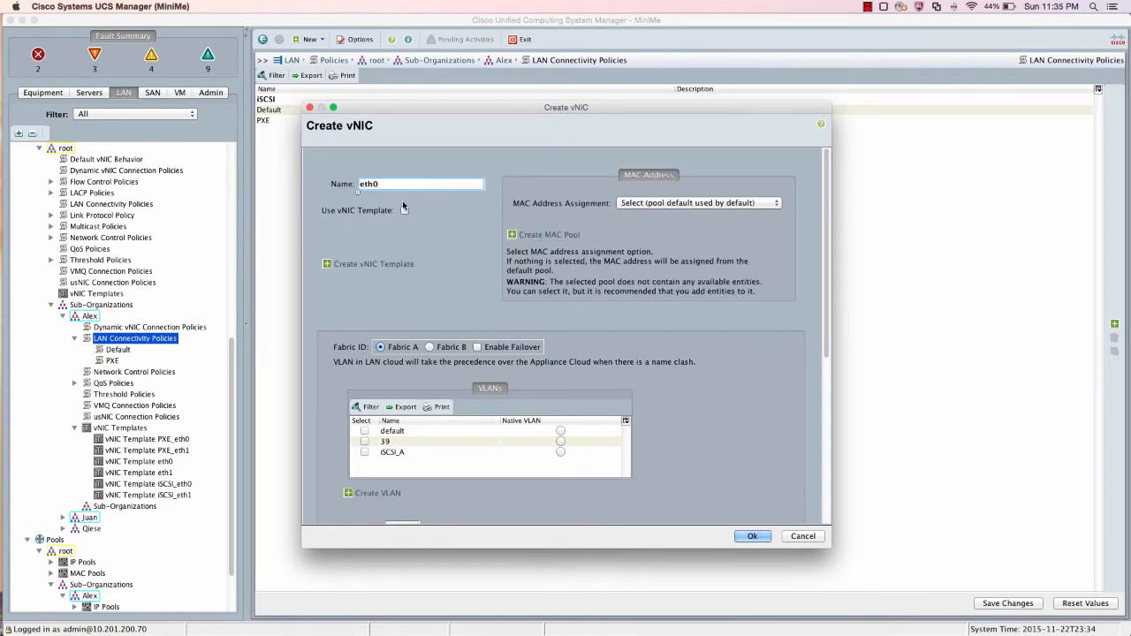
click(404, 211)
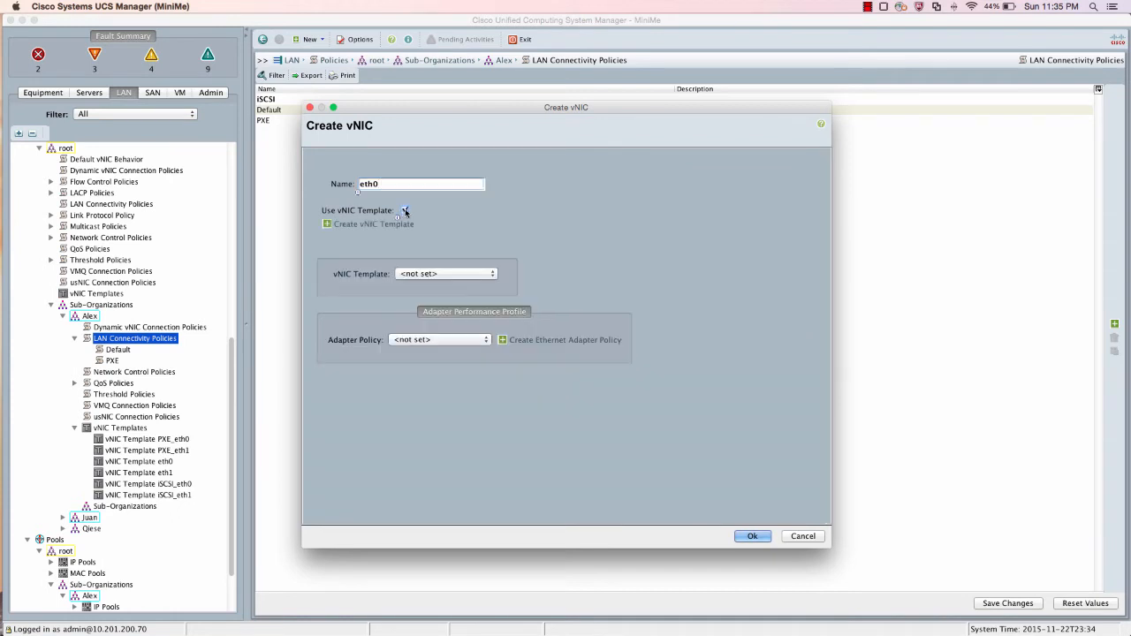
click(433, 274)
click(404, 339)
click(407, 339)
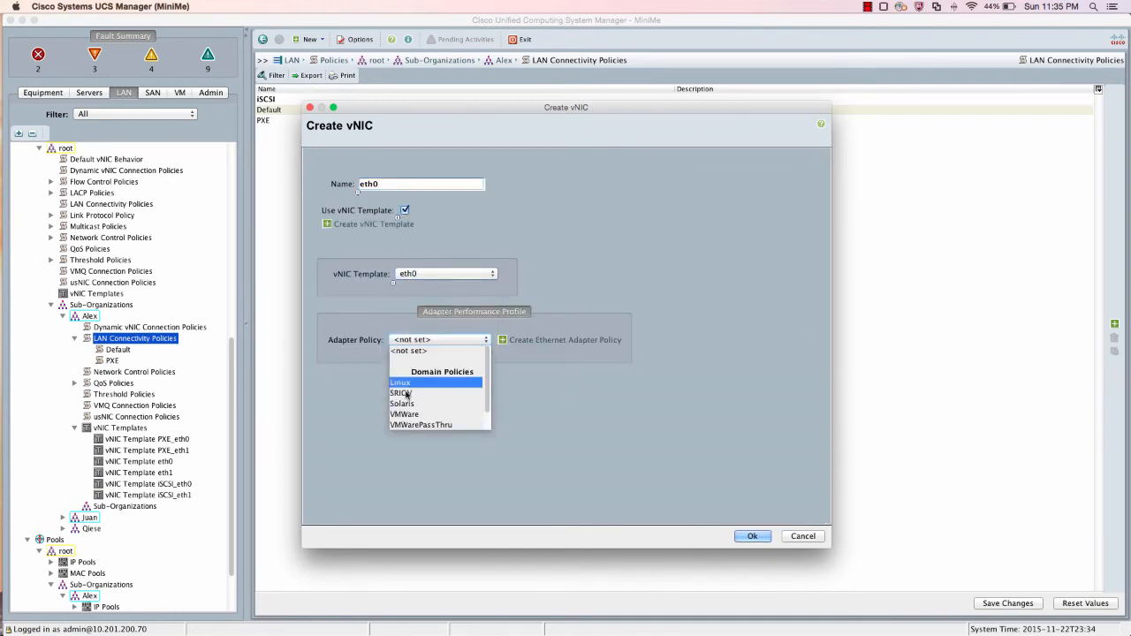
click(414, 410)
click(752, 535)
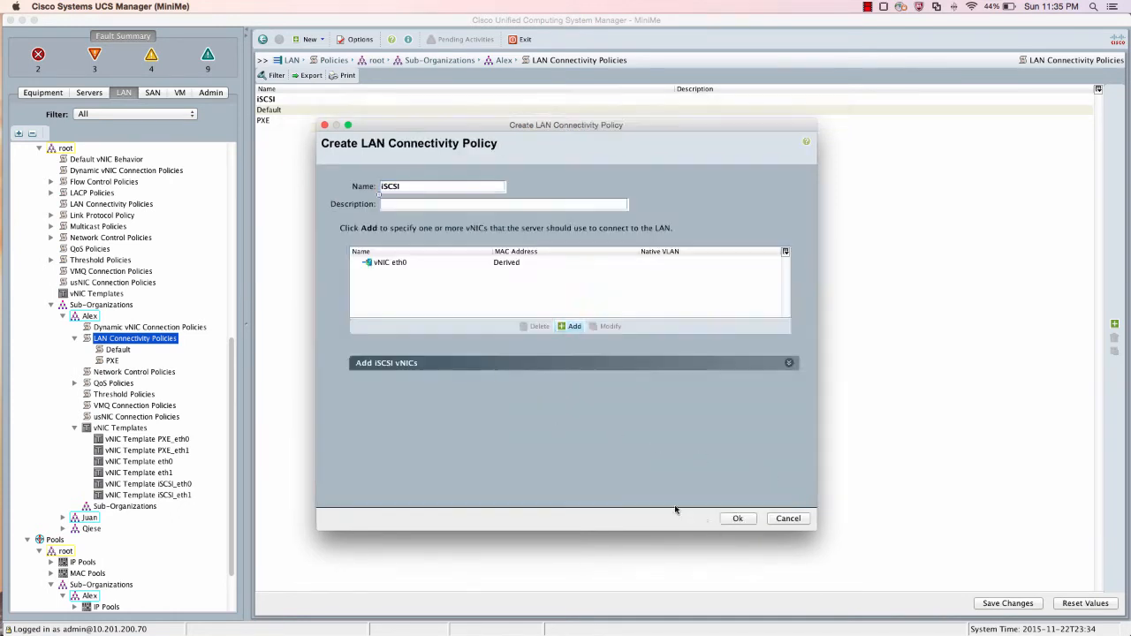
Step: Add a vNIC named eth1 to the policy, using the eth1 vNIC template and the VMWare adapter policy
click(574, 325)
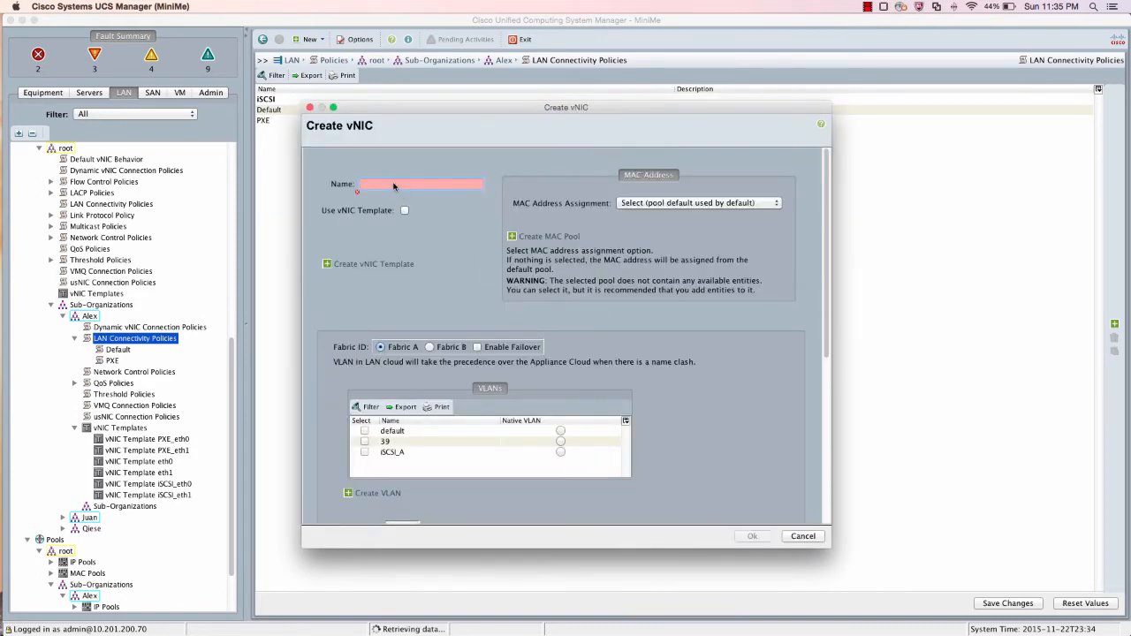
text(eth1)
click(405, 211)
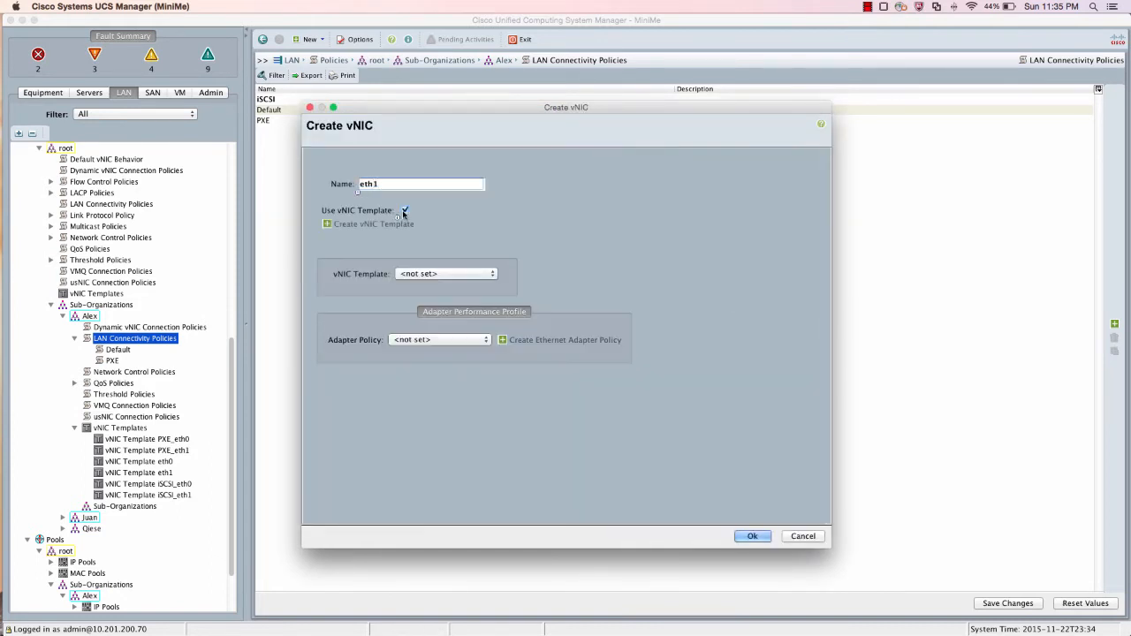
click(416, 273)
click(411, 349)
click(414, 341)
click(414, 412)
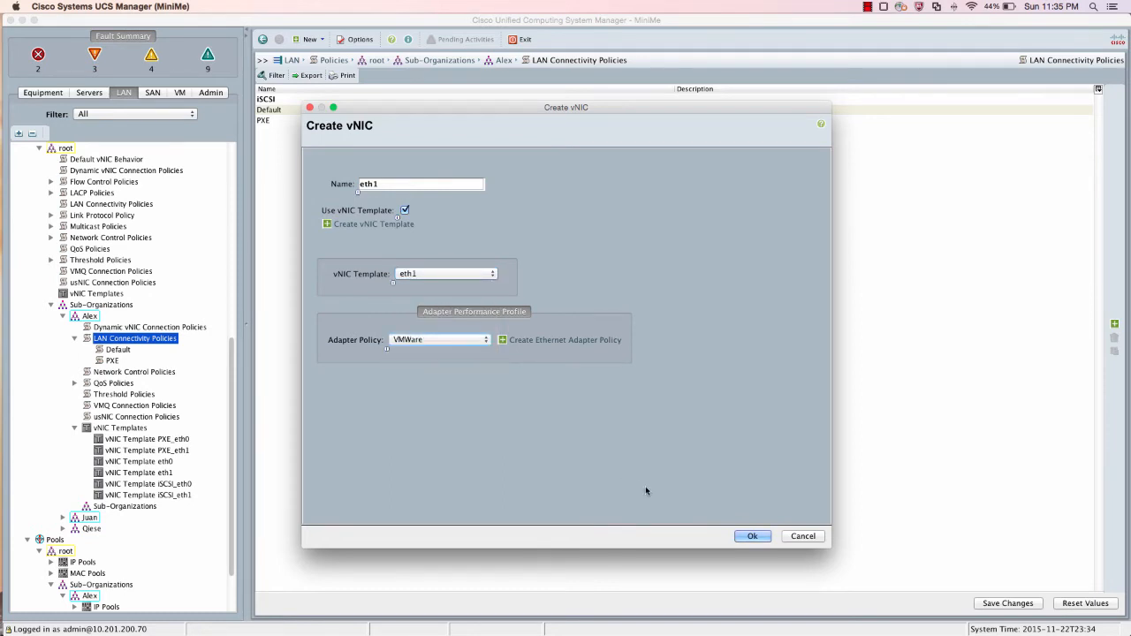
click(752, 536)
Step: Add a vNIC named iSCSI_eth0 to the policy, using the iSCSI_eth0 vNIC template and the VMWare adapter policy
click(570, 326)
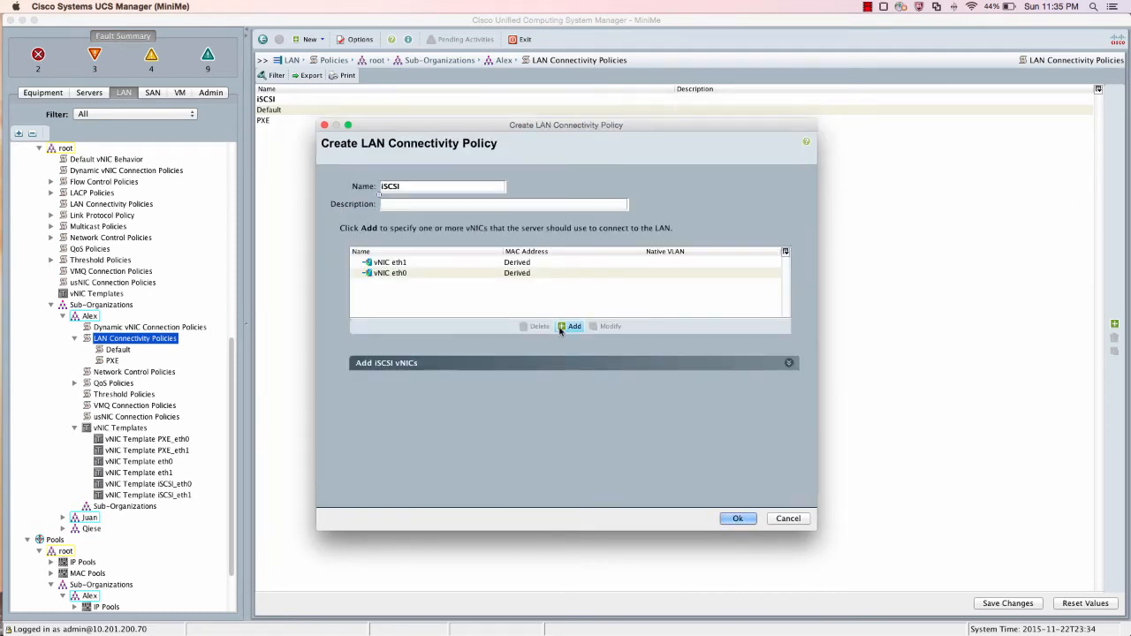
text(iSCSI)
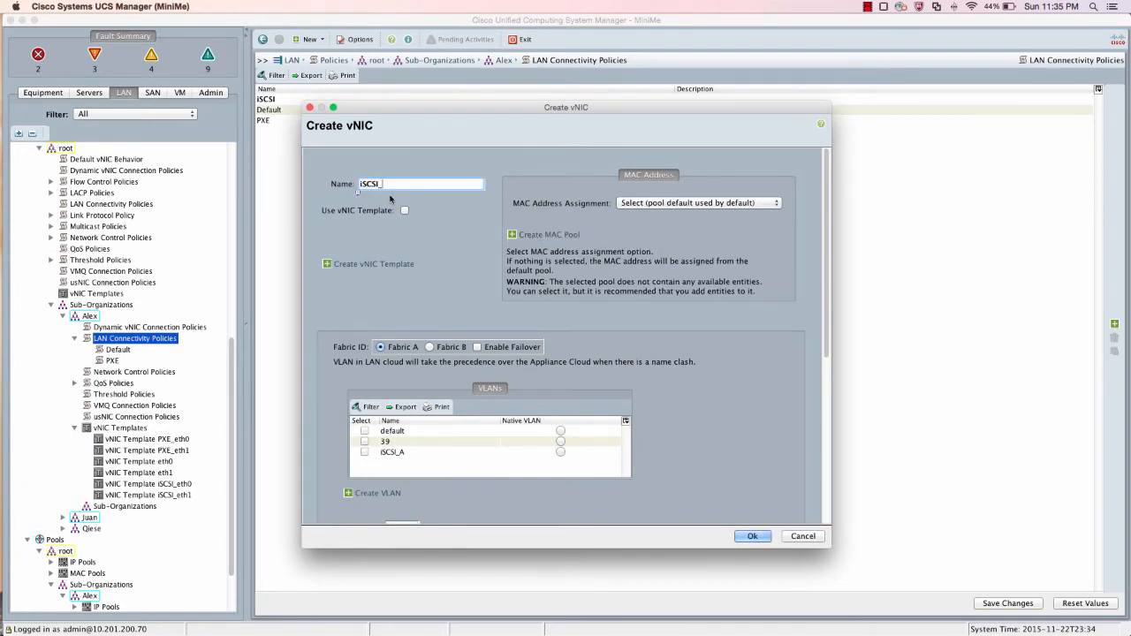
text(_eth0)
click(404, 210)
click(418, 274)
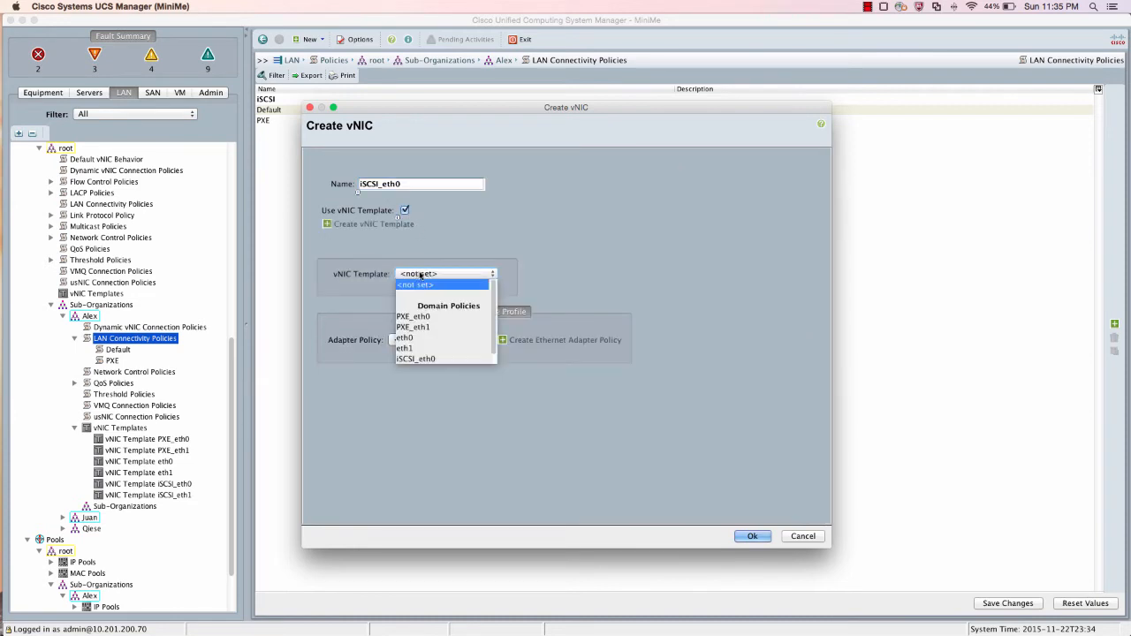
click(419, 360)
click(433, 339)
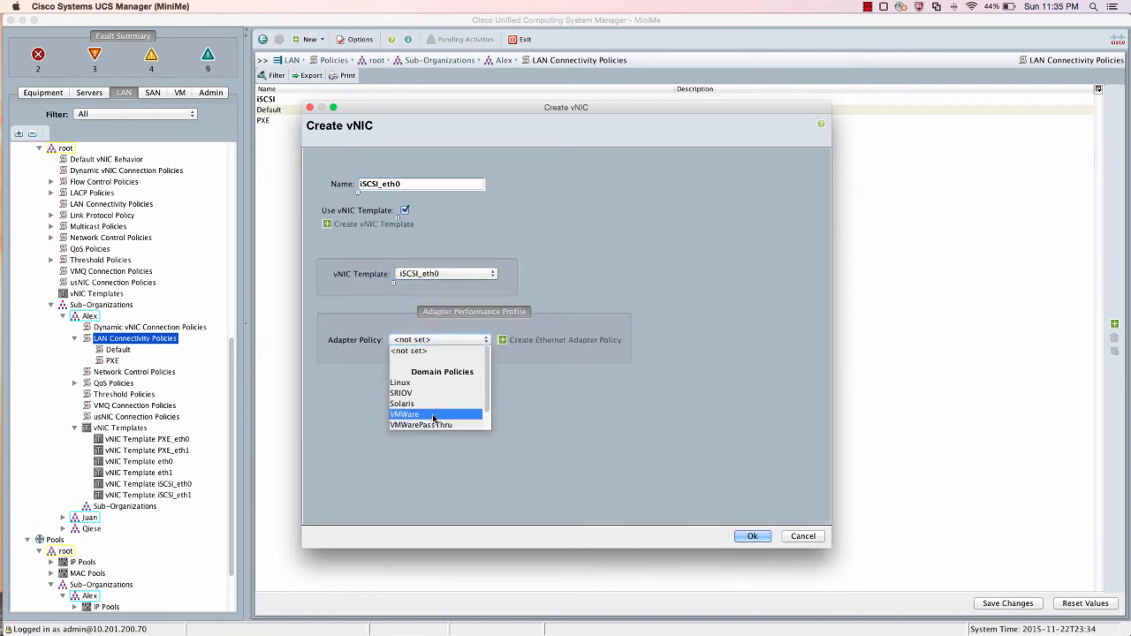
click(419, 416)
click(751, 537)
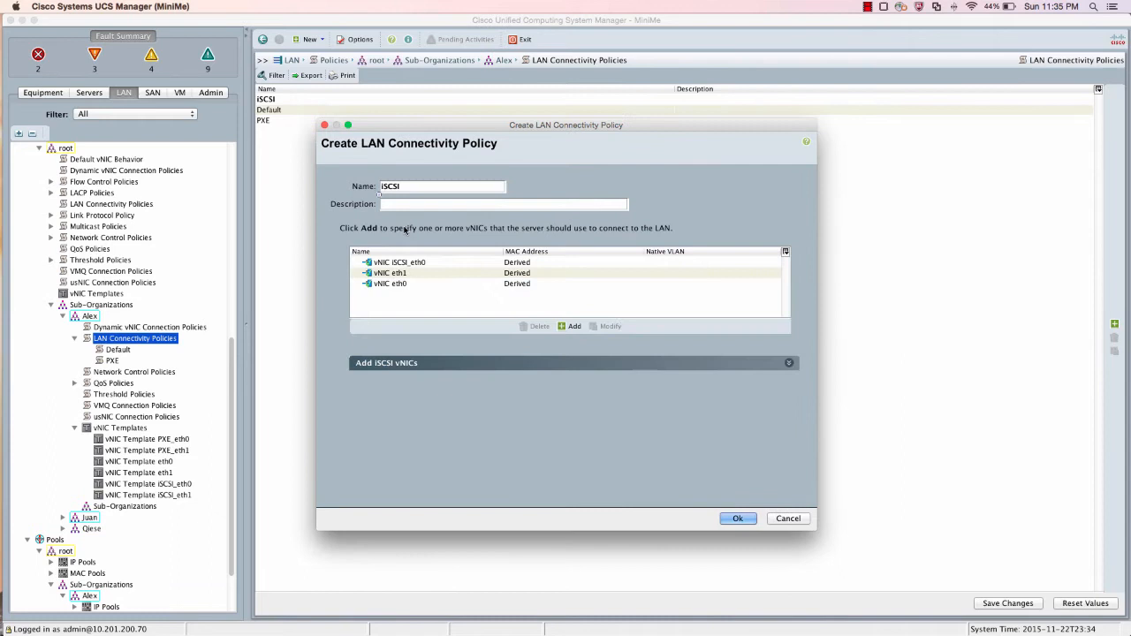
Step: Add a vNIC named iSCSI_eth1 to the policy, using the iSCSI_eth1 vNIC template and the VMWare adapter policy
click(571, 326)
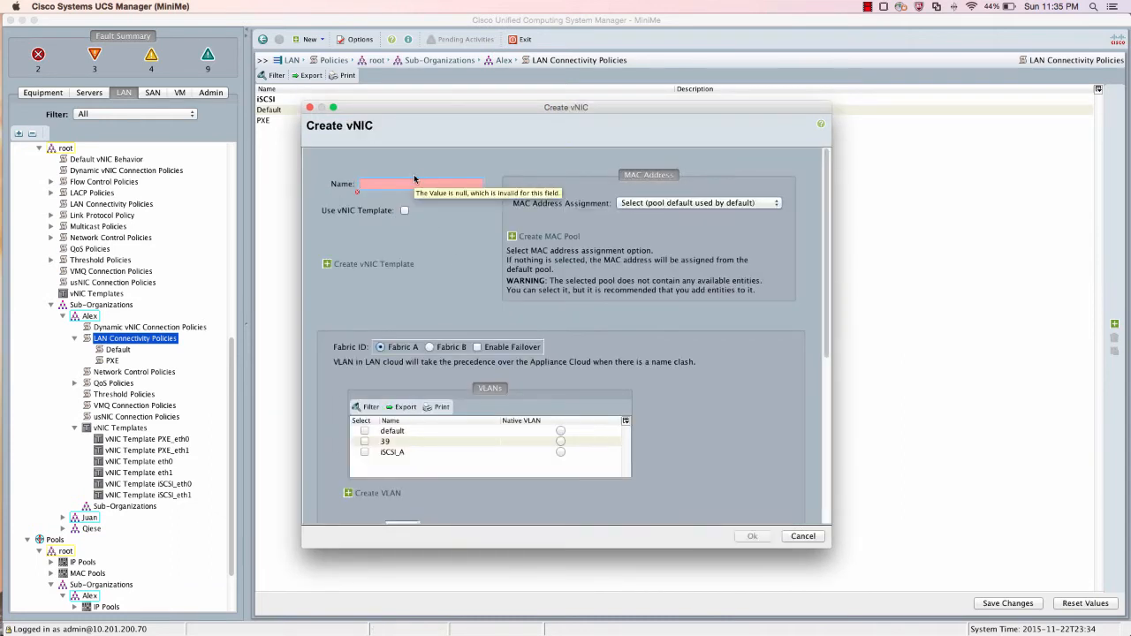
text(iSCSI_eth1)
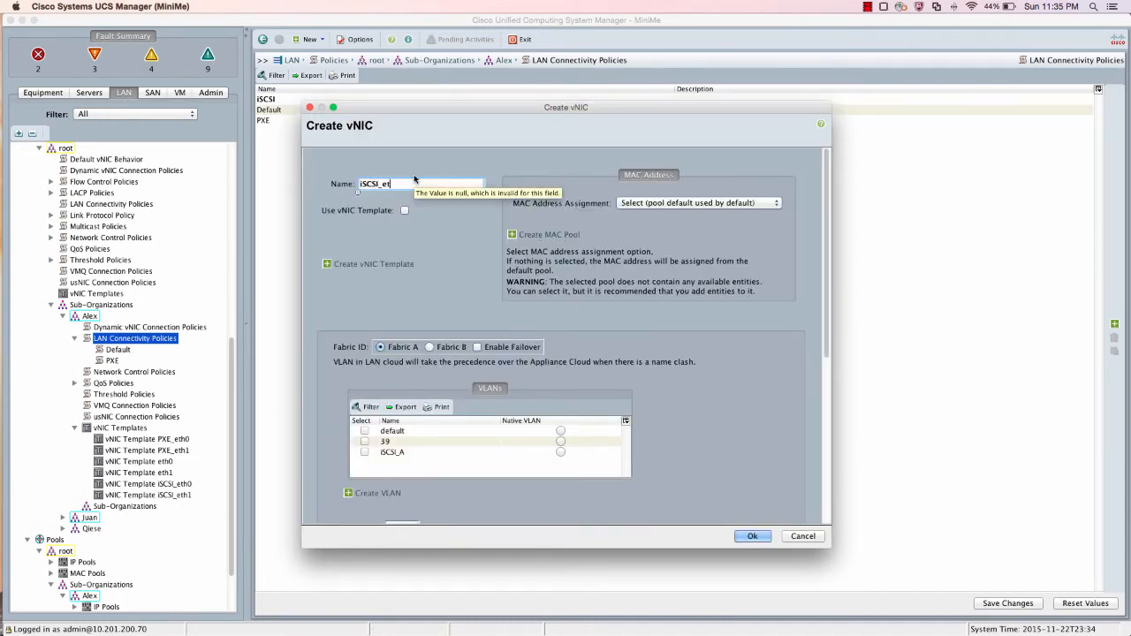
click(404, 211)
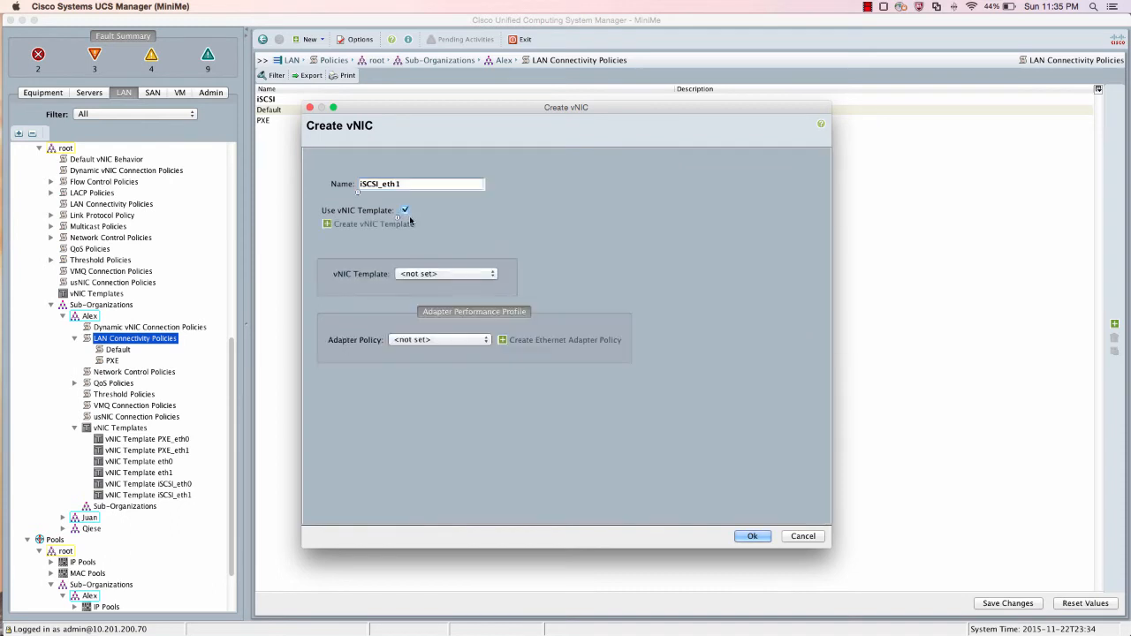
click(475, 274)
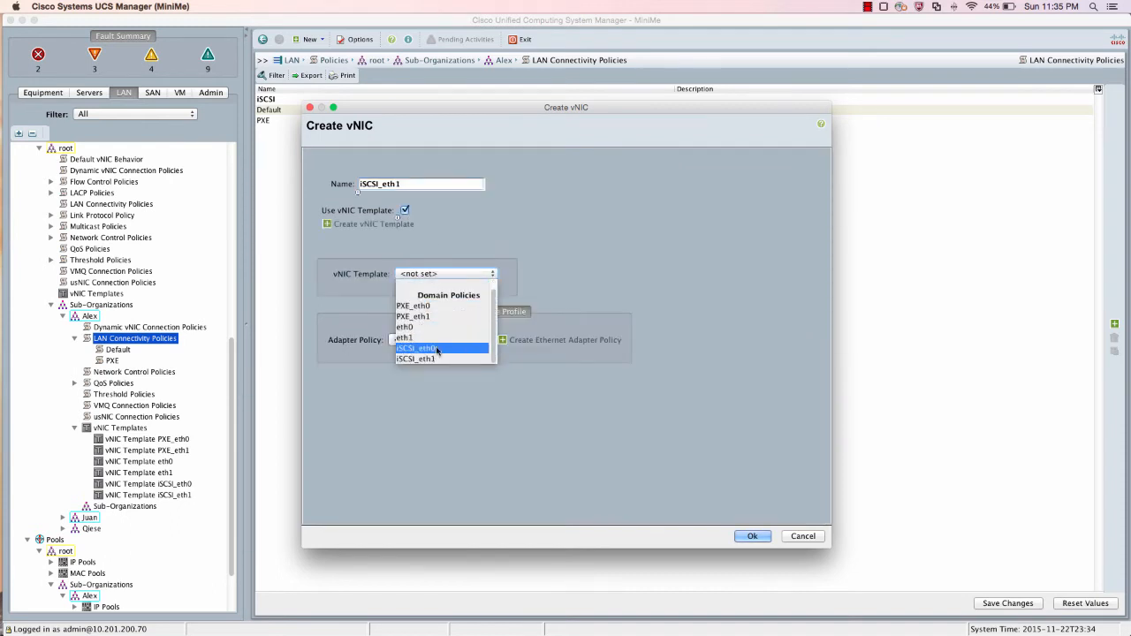
click(428, 358)
click(421, 340)
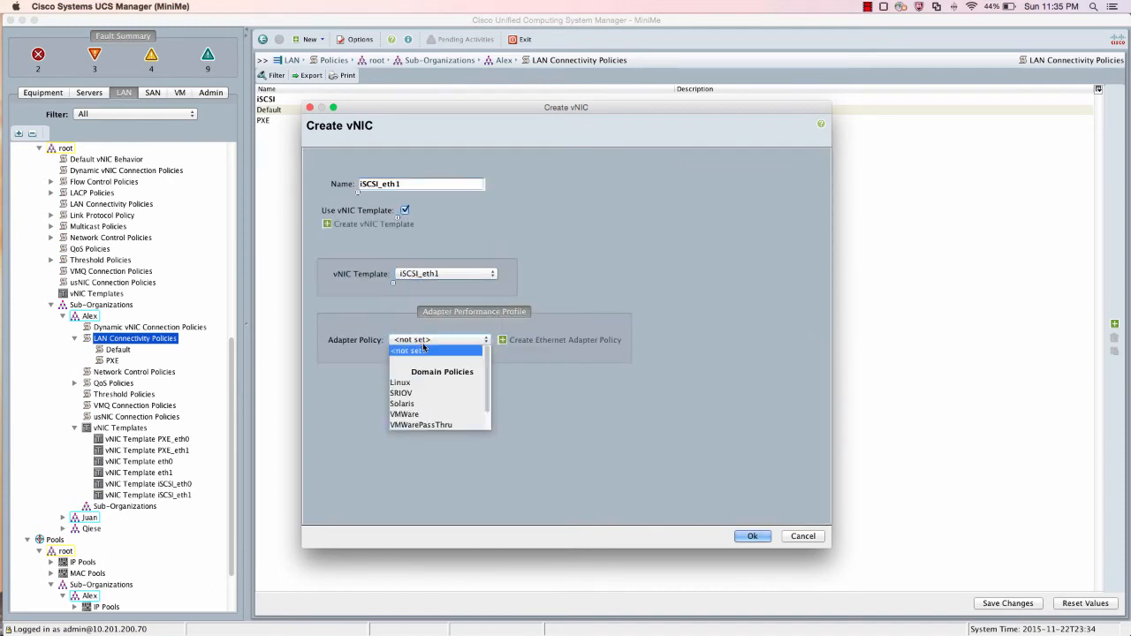
click(424, 415)
click(750, 536)
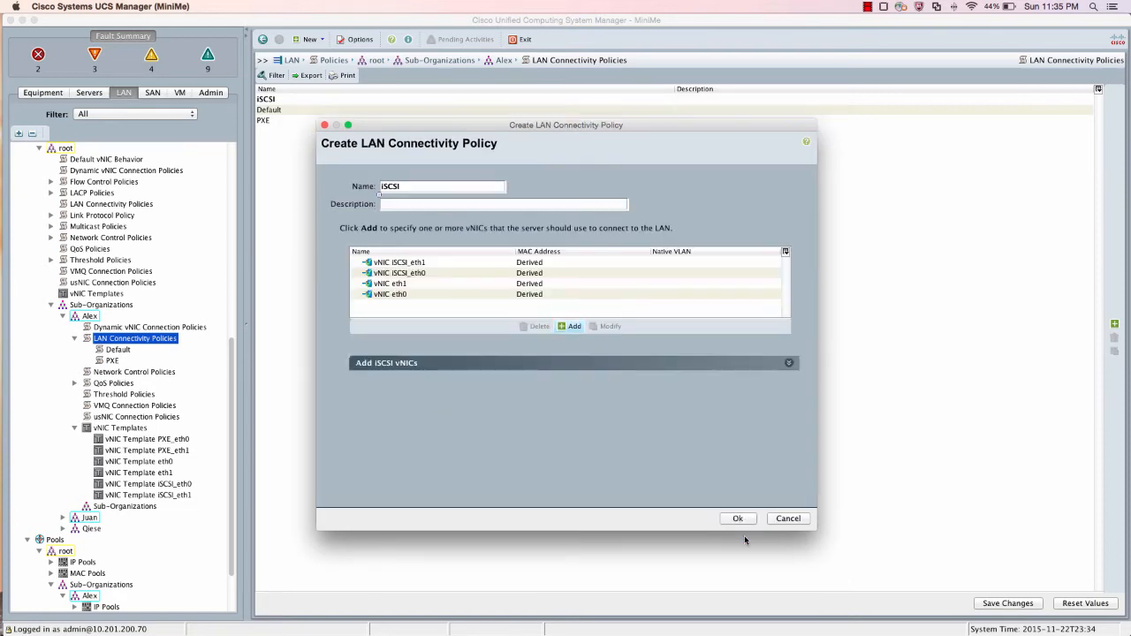
Step: Add an iSCSI vNIC named iSCSI_eth0 to the policy, with overlay vNIC iSCSI_eth0 and VLAN iSCSI_A (native)
click(789, 363)
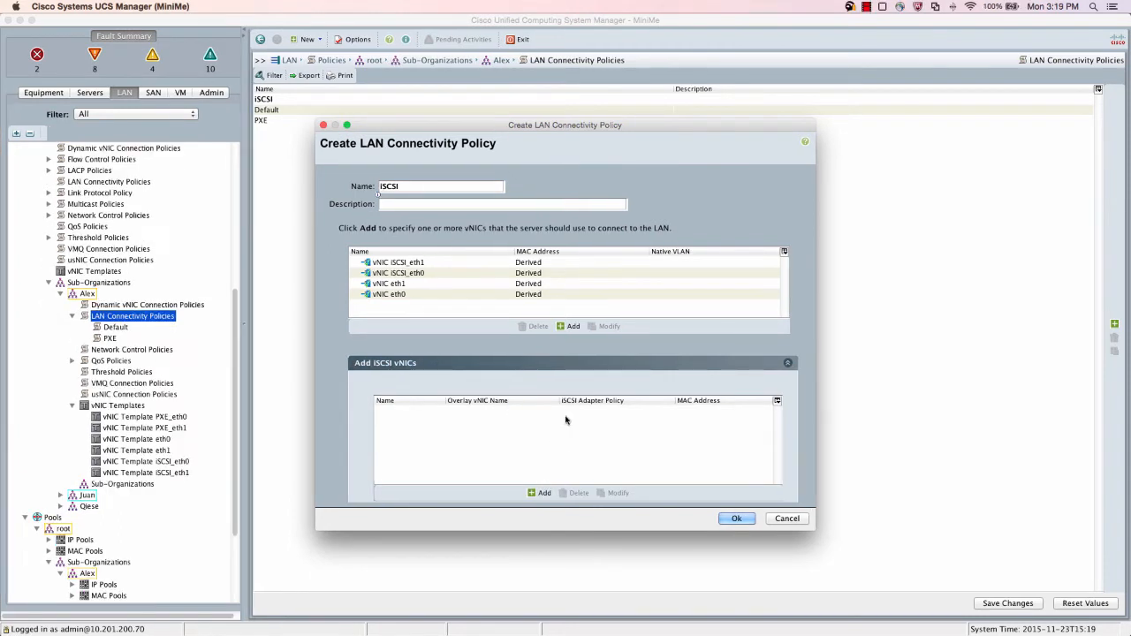
click(530, 495)
click(537, 283)
text(iSCSI)
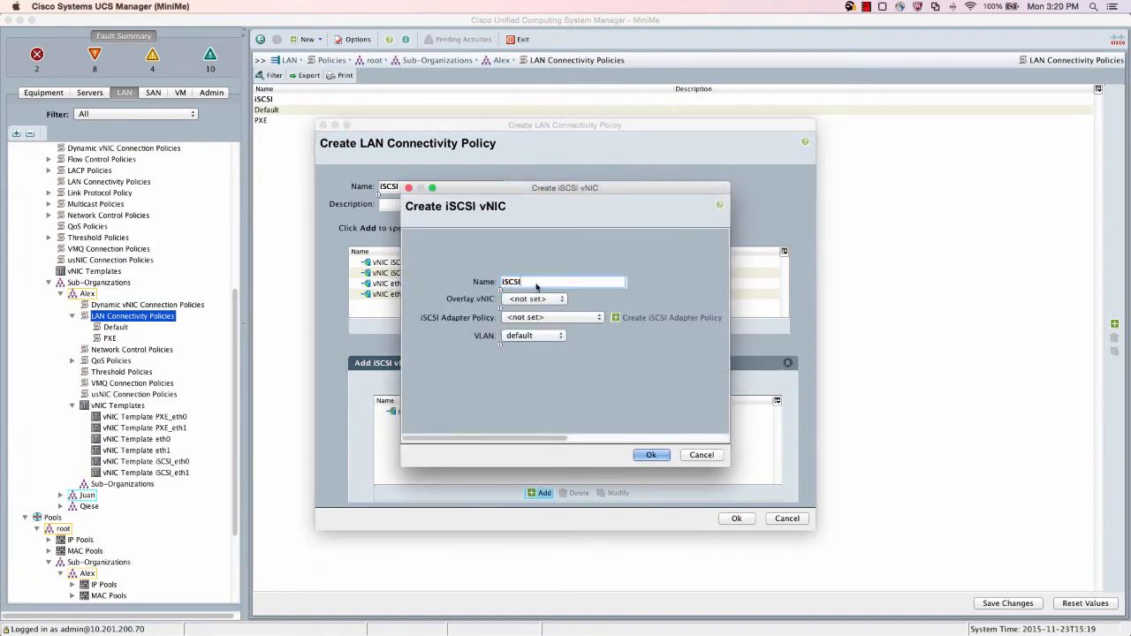
text(_eth0)
click(534, 300)
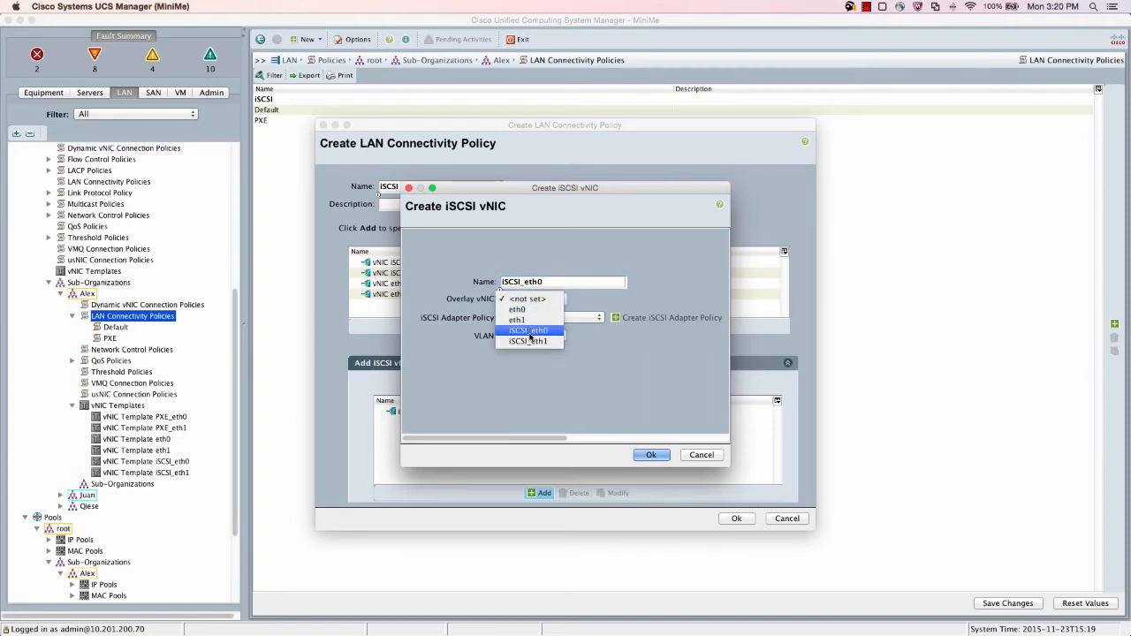
click(530, 331)
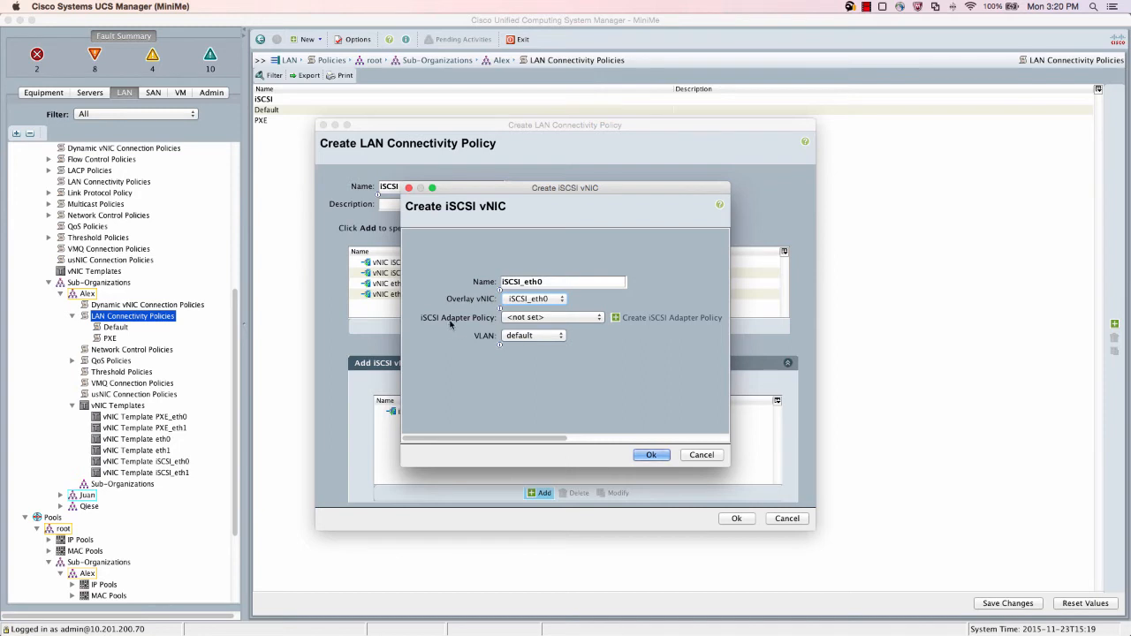
click(523, 337)
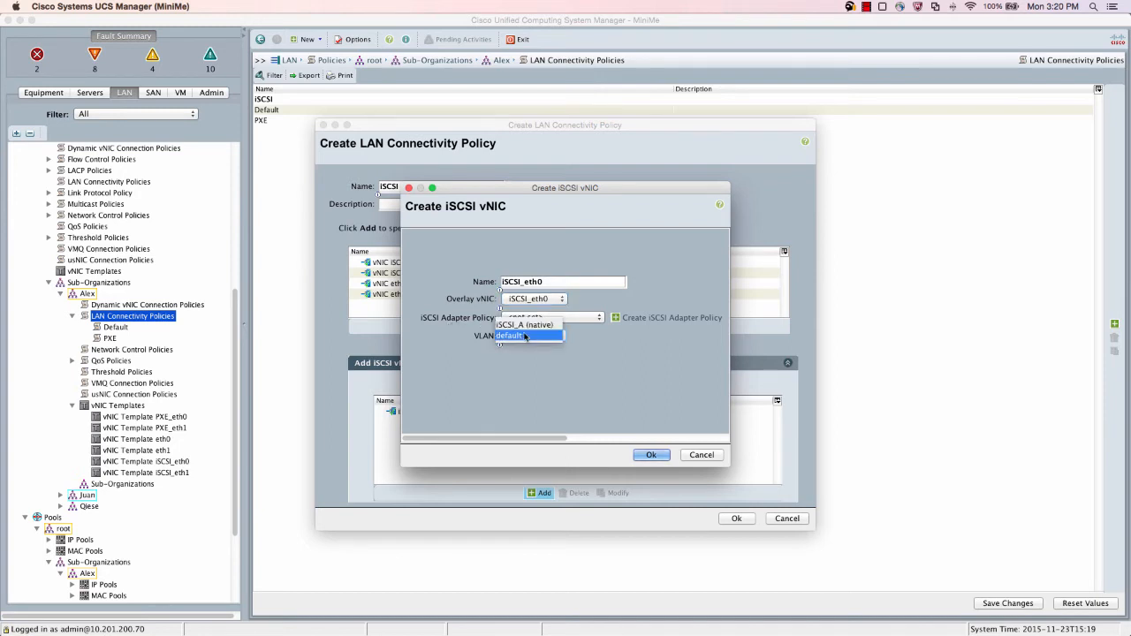
click(528, 325)
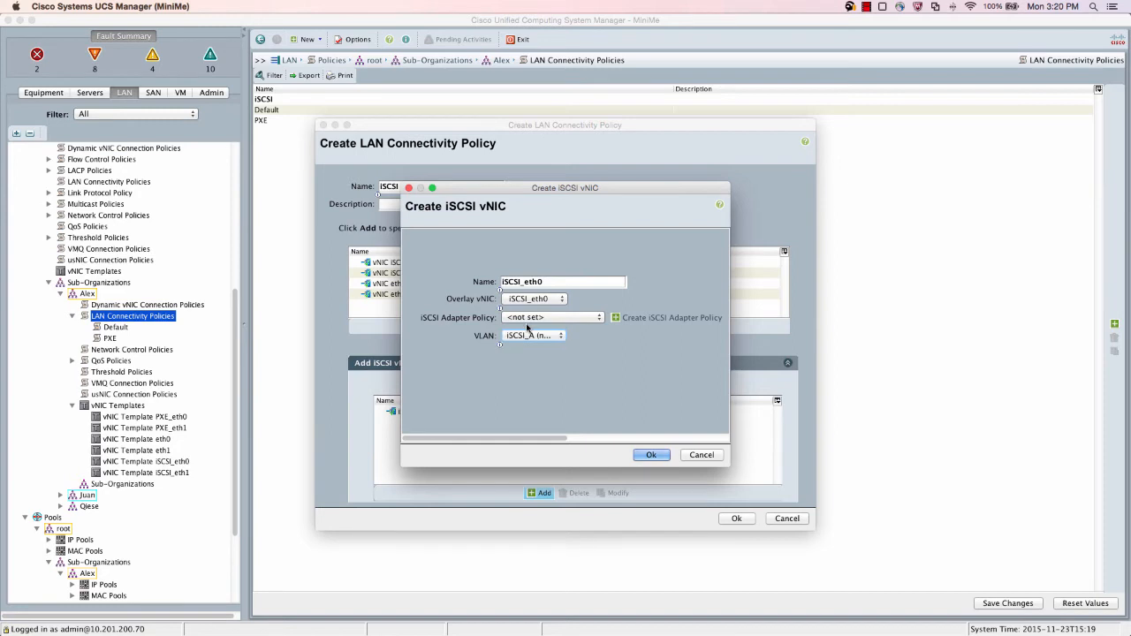
mouse_move(469, 438)
mouse_down()
mouse_move(571, 440)
mouse_move(467, 450)
mouse_up()
click(642, 457)
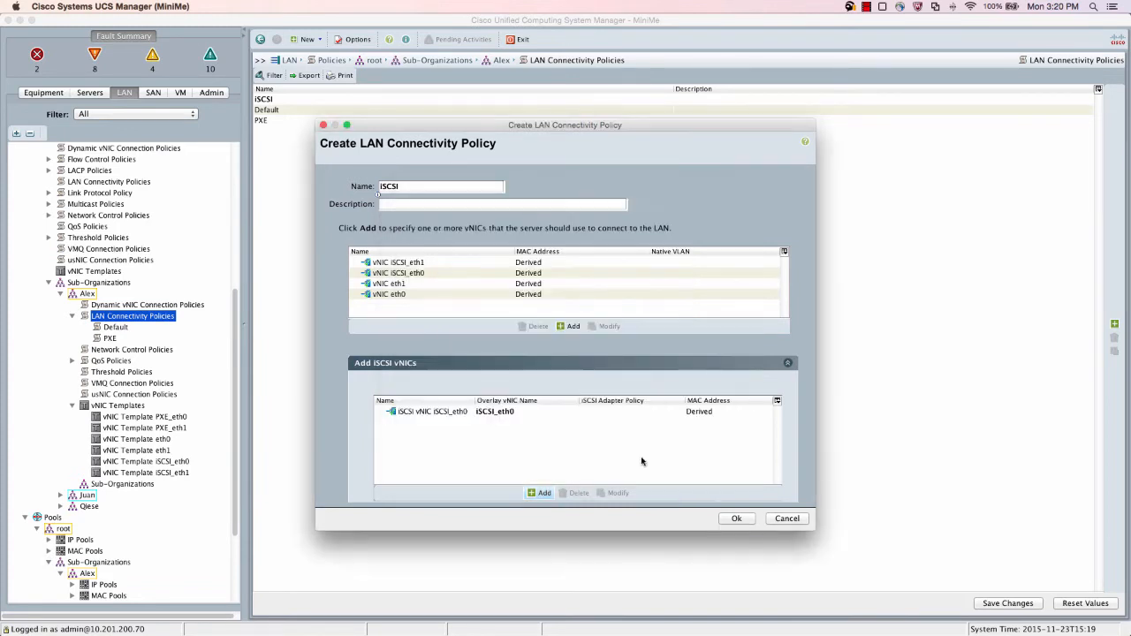
Step: Add an iSCSI vNIC named iSCSI_eth1 with overlay vNIC iSCSI_eth1 and its VLAN, and create the LAN connectivity policy
click(539, 493)
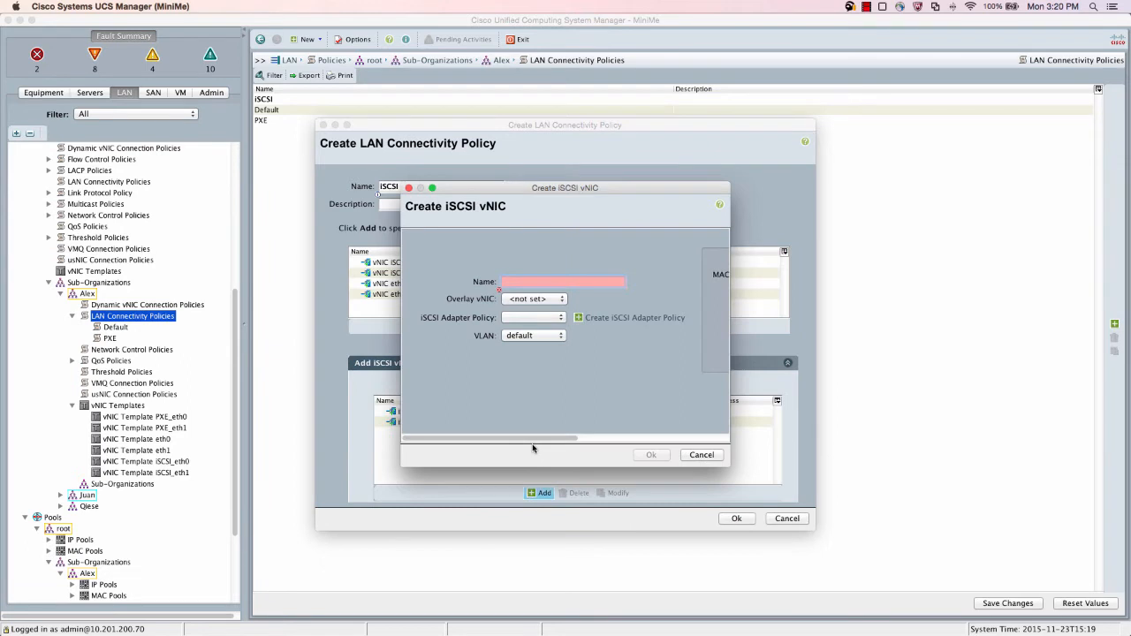
text(iSCSI_e)
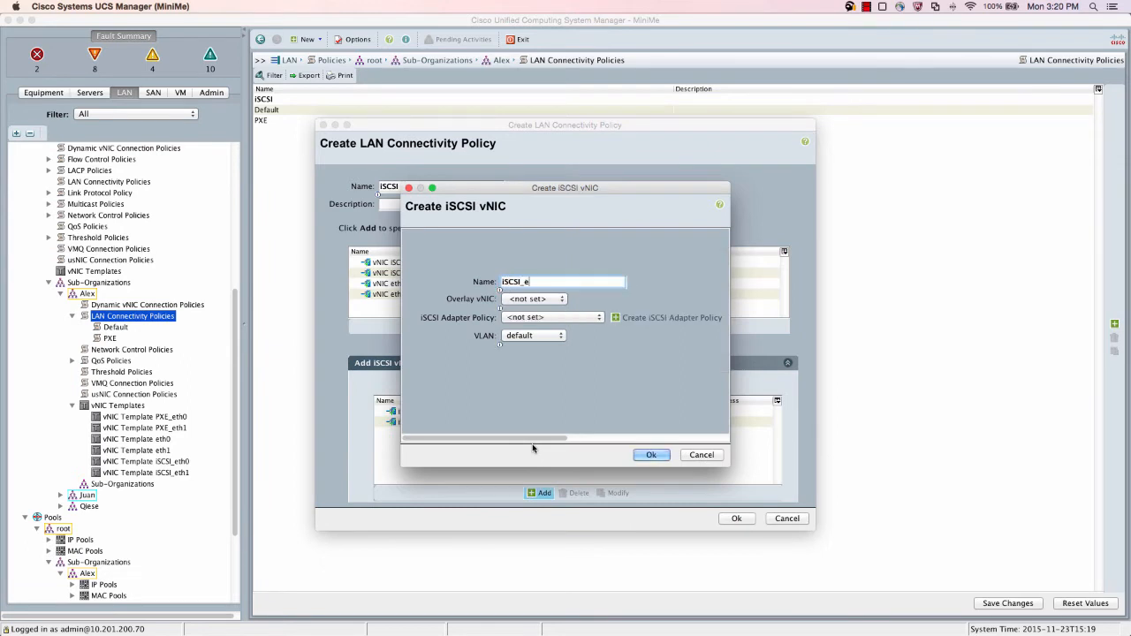
text(th1)
click(535, 300)
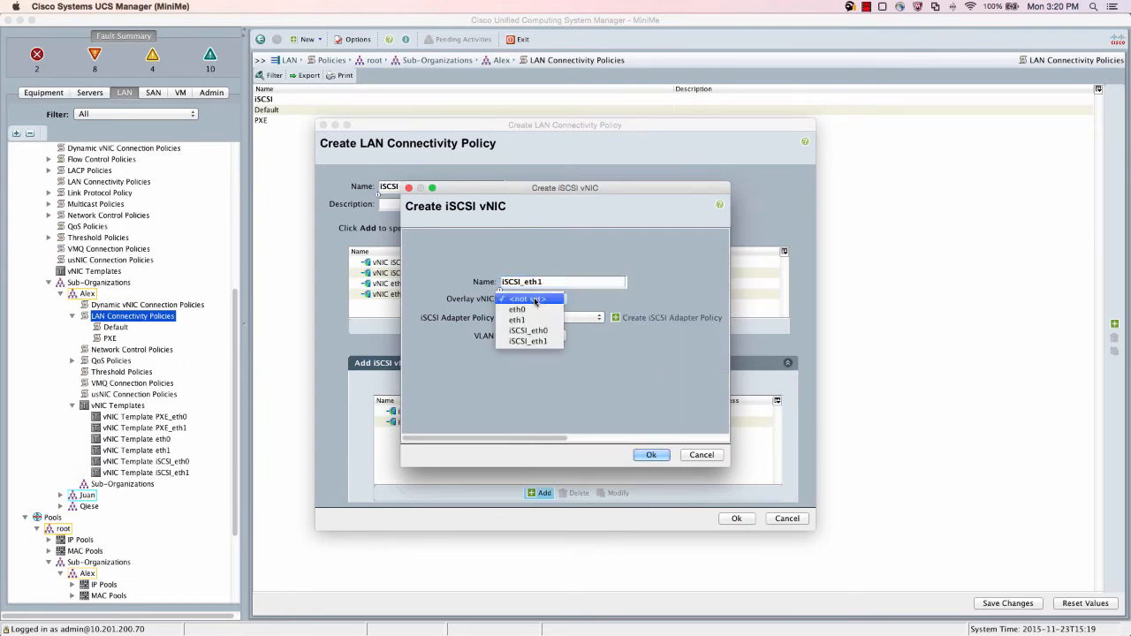
click(528, 341)
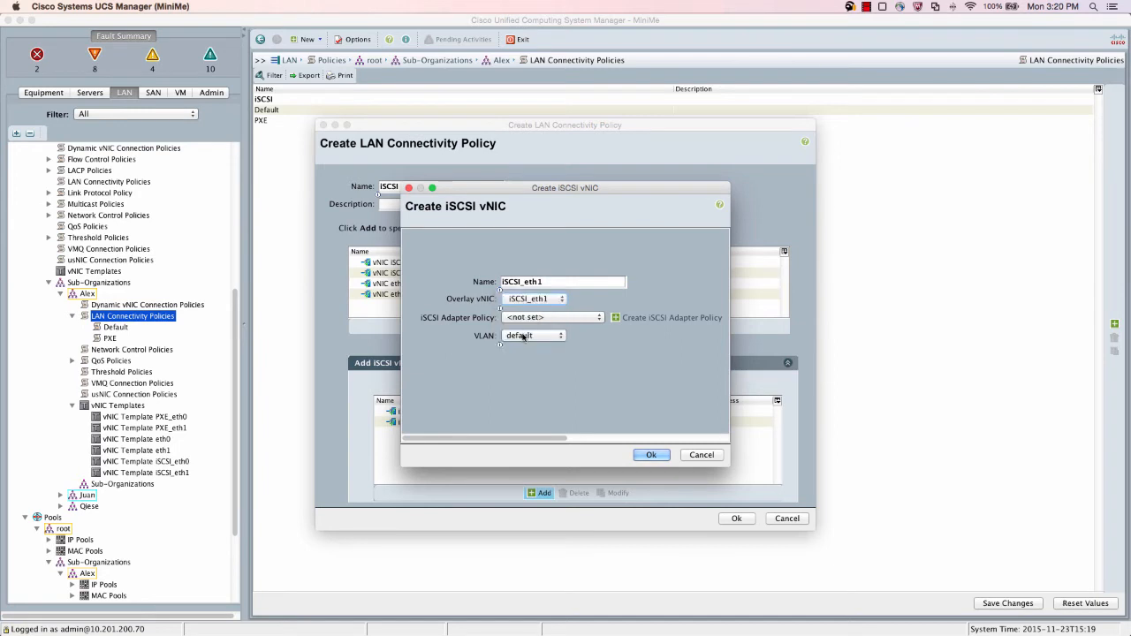
click(524, 337)
click(527, 343)
click(651, 454)
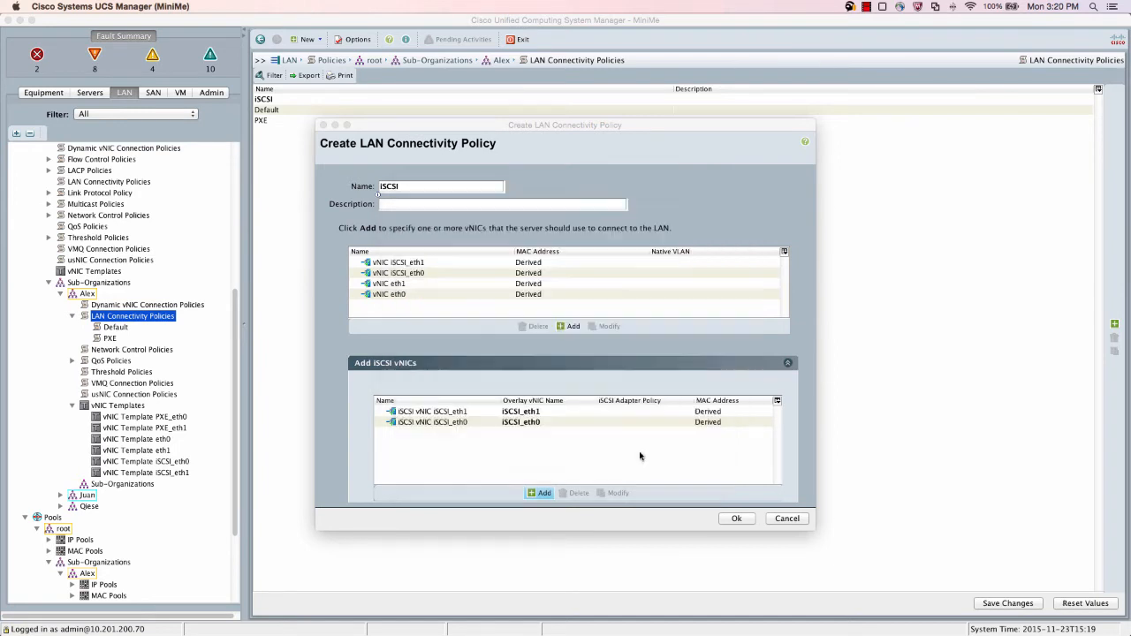
click(735, 519)
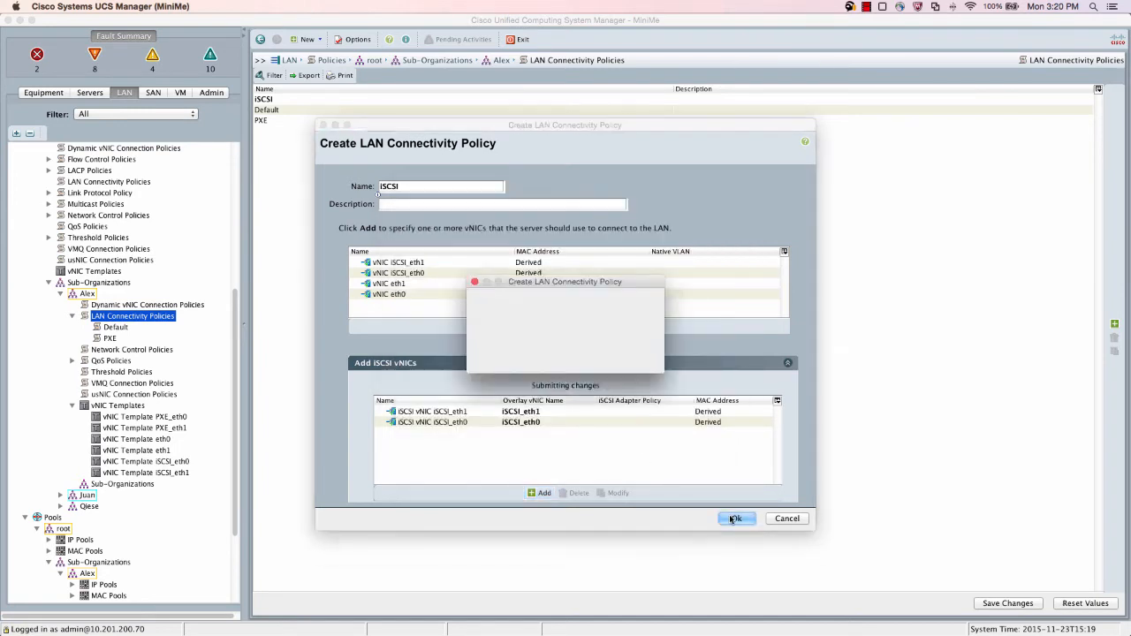
click(625, 355)
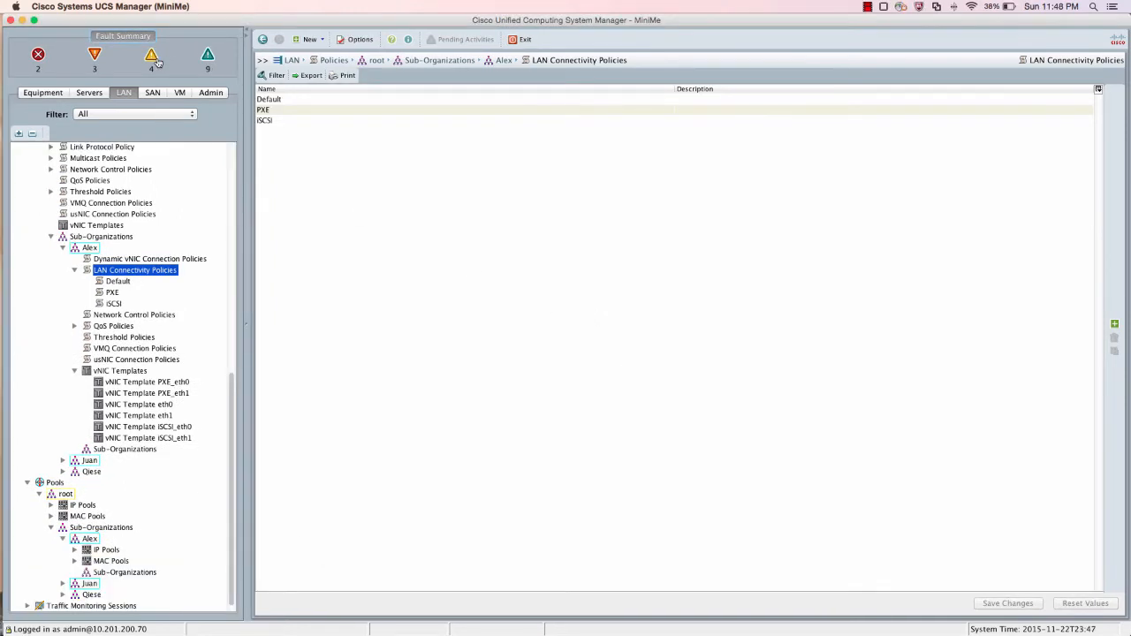
Step: Create a vNIC/vHBA placement policy named iSCSI in the Alex sub-organization, with virtual slot 1 set to Assigned Only
click(91, 94)
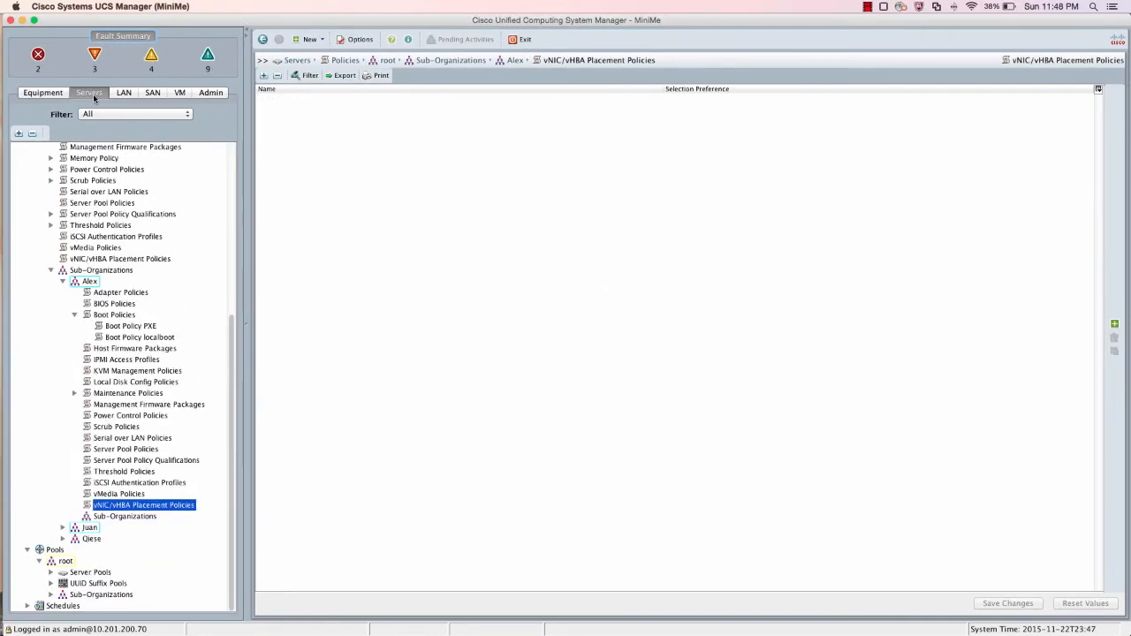
right_click(121, 511)
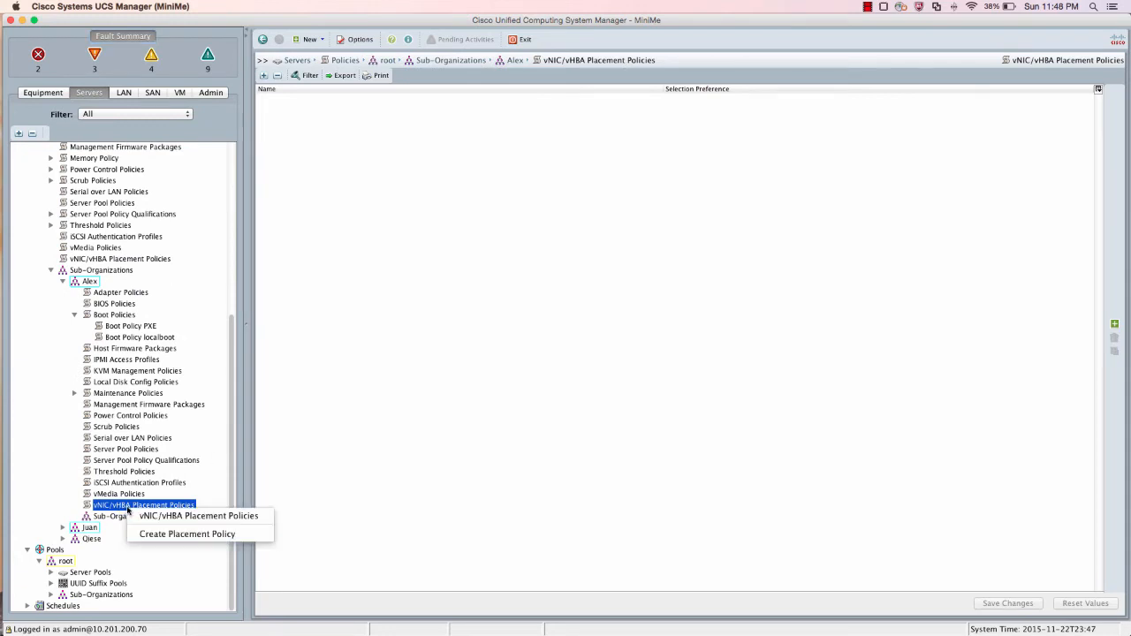
click(175, 533)
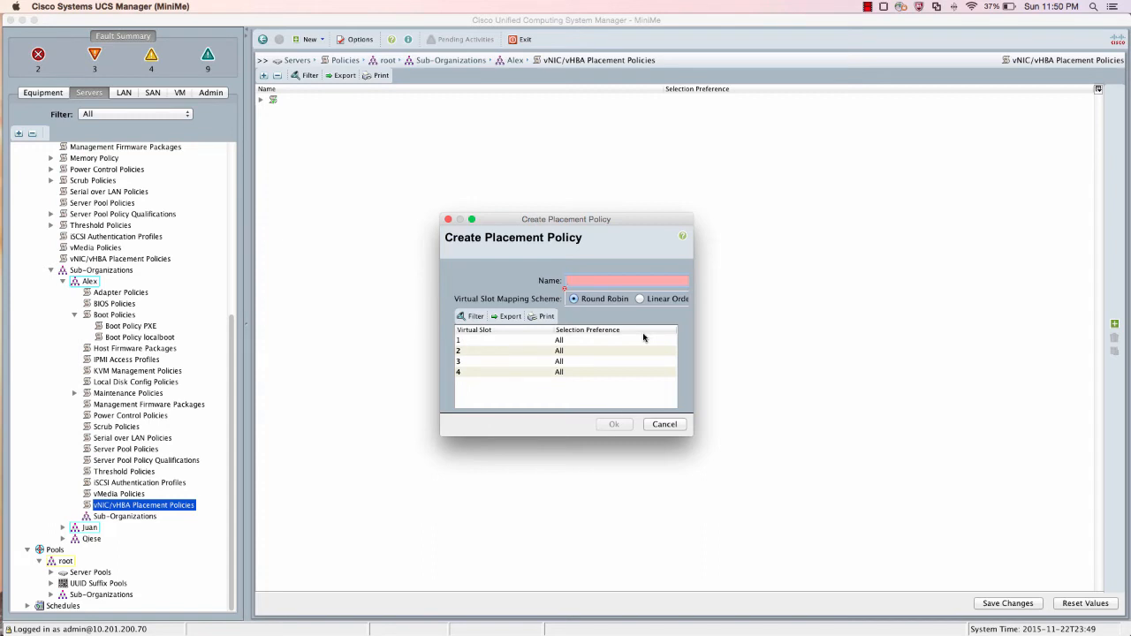
text(iSCSI)
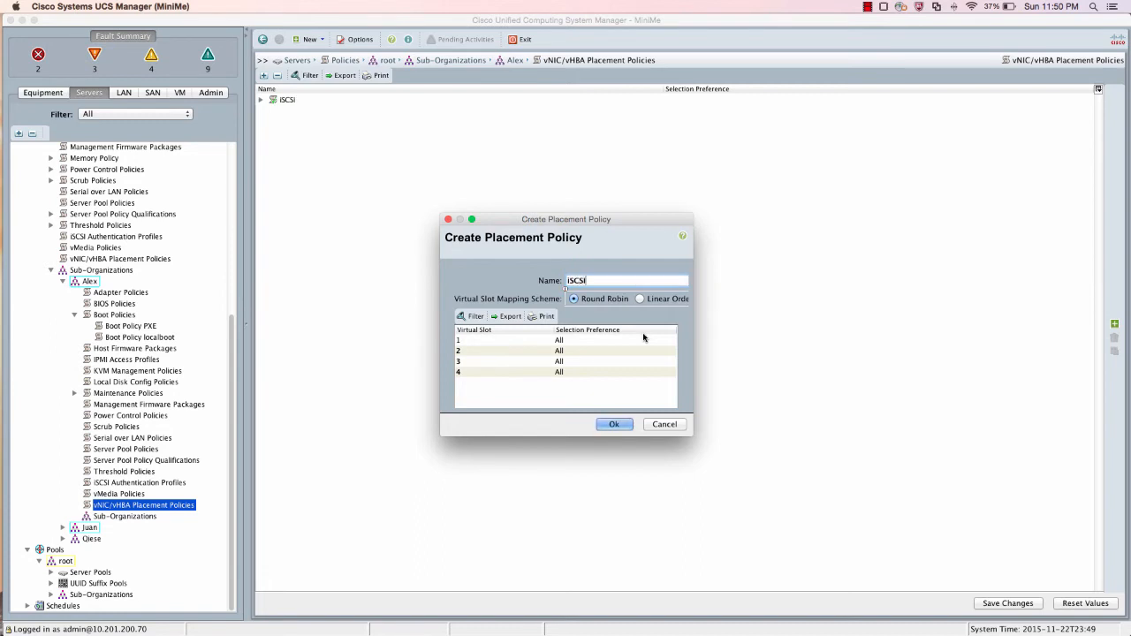
click(614, 343)
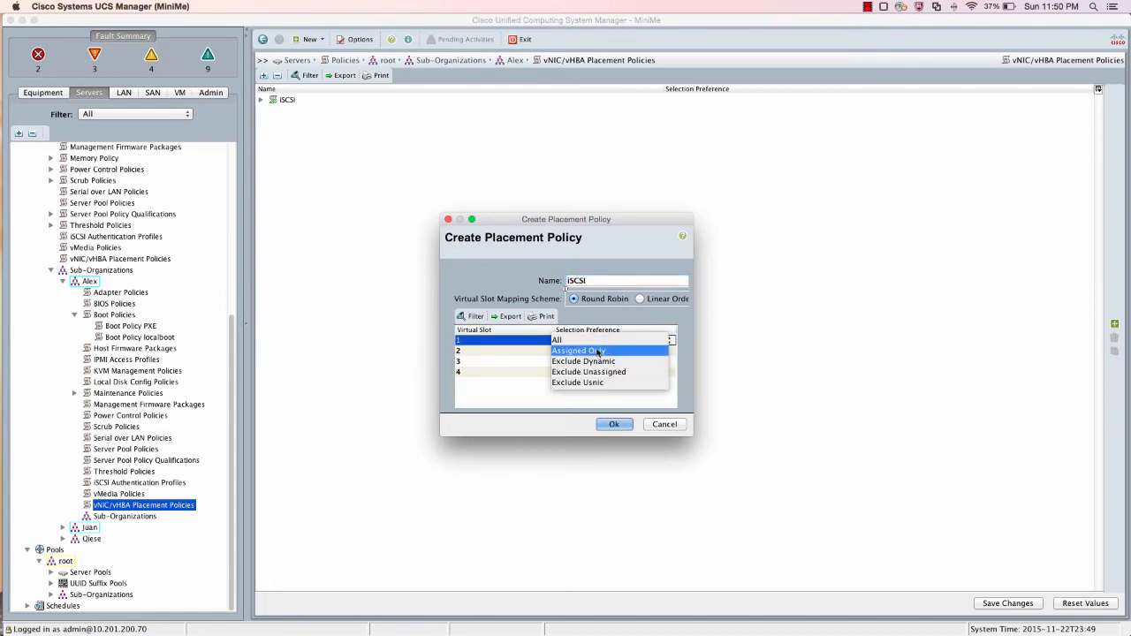
click(575, 351)
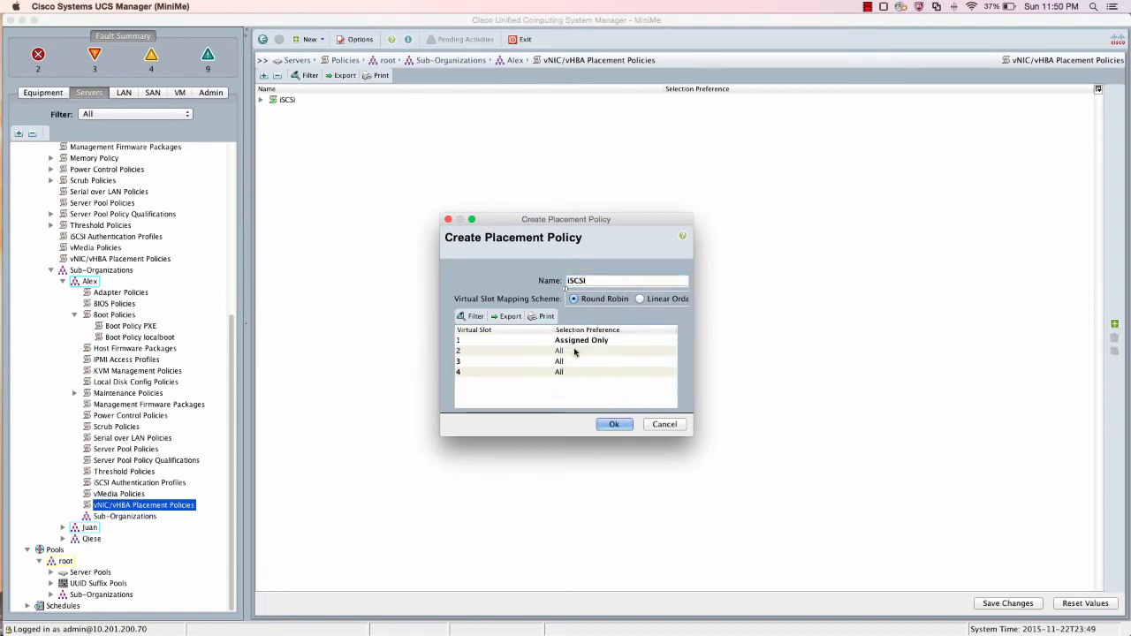
click(613, 425)
click(628, 353)
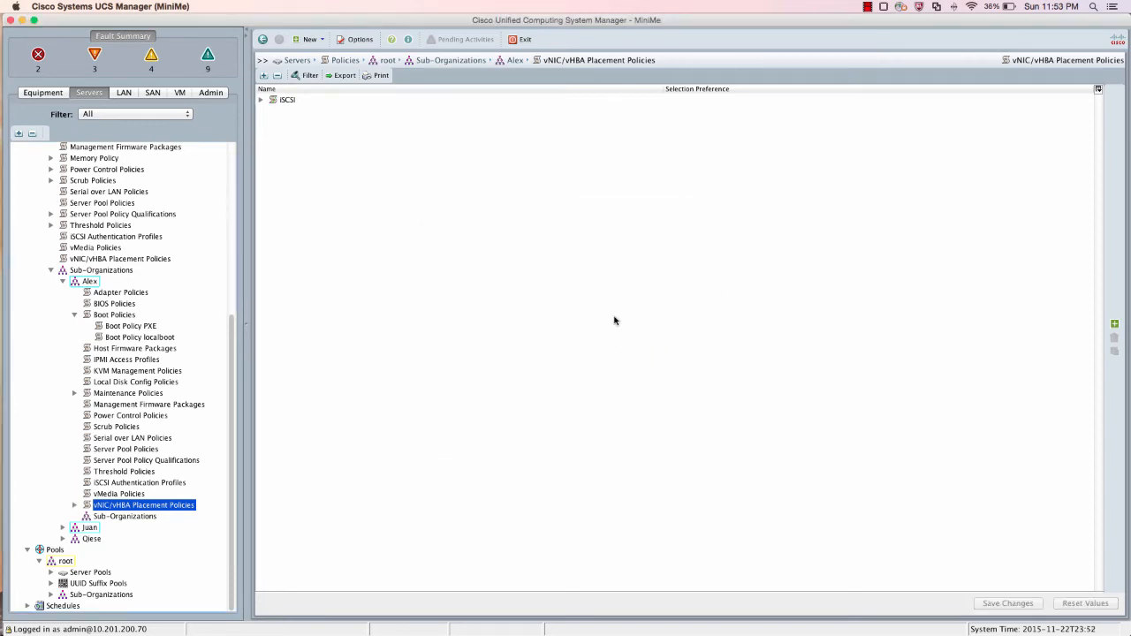
Step: Start a boot policy named iSCSI in the Alex sub-organization and add an iSCSI boot entry for vNIC iSCSI_eth0
right_click(114, 316)
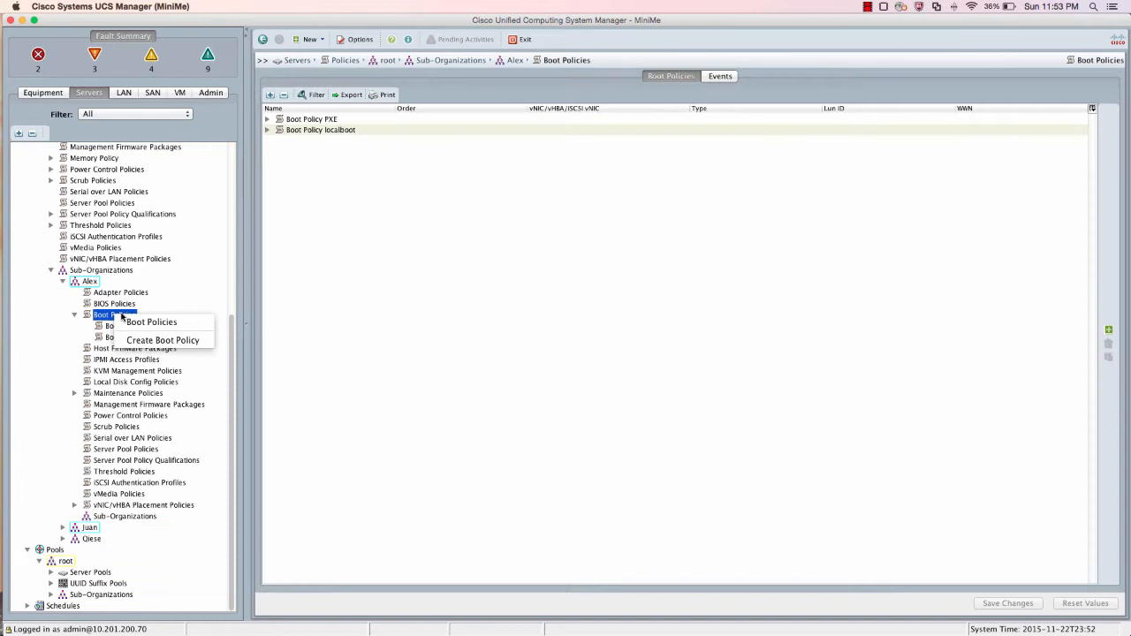
click(191, 339)
text(iSCSI)
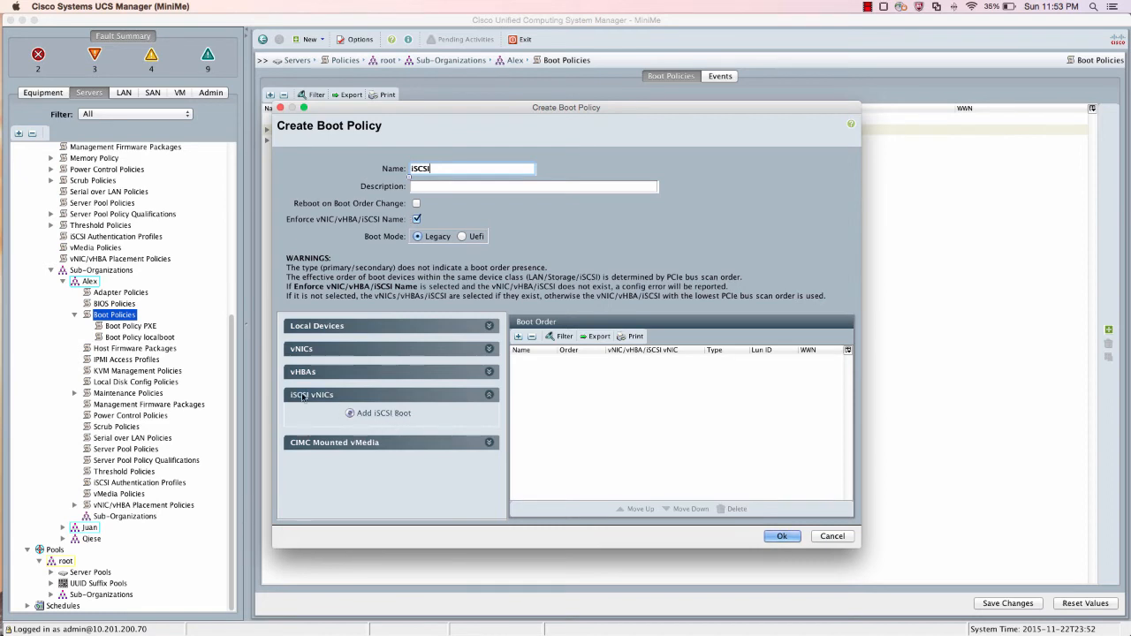
click(400, 415)
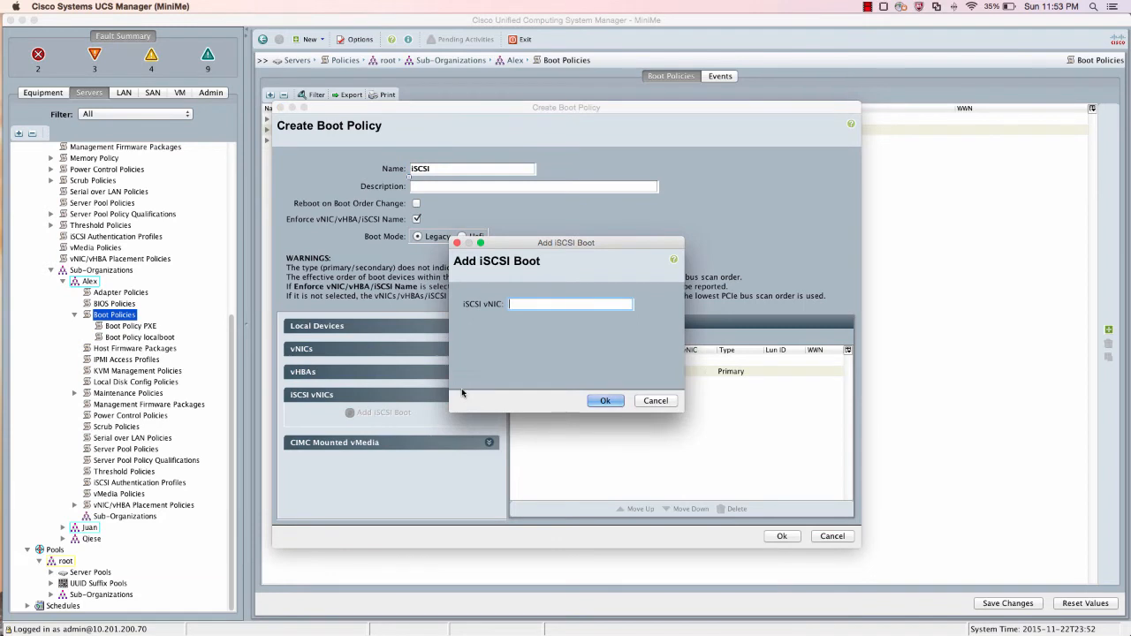
text(iSCSI_eth0)
click(603, 400)
Step: Add a second iSCSI boot entry for vNIC iSCSI_eth1 and create the boot policy
click(385, 414)
text(iSCSI)
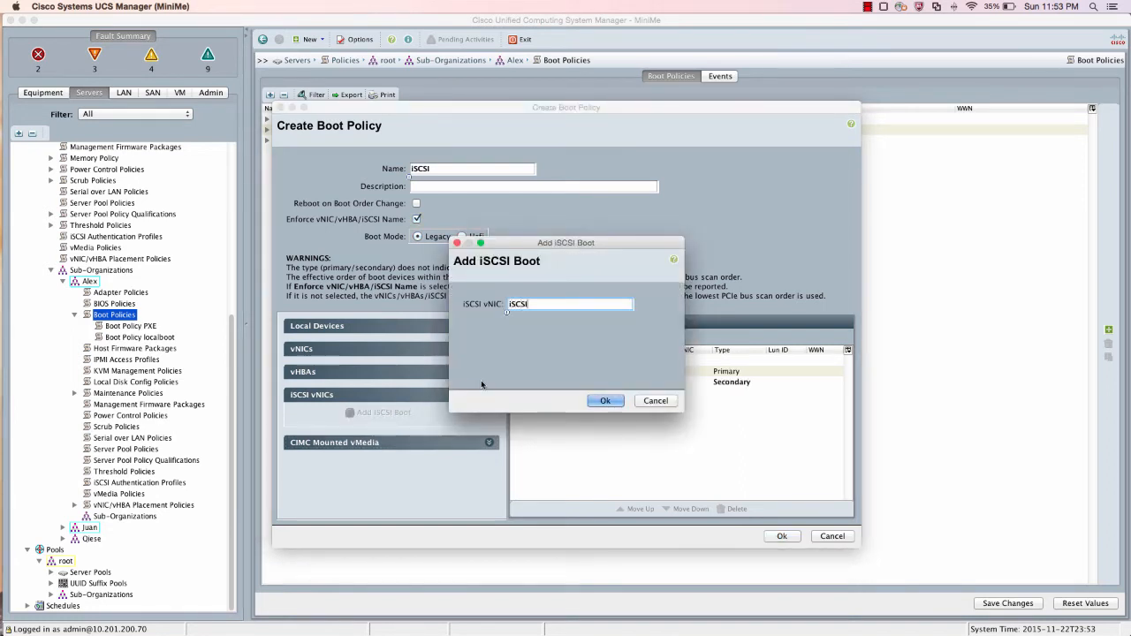
text(_eth1)
click(597, 402)
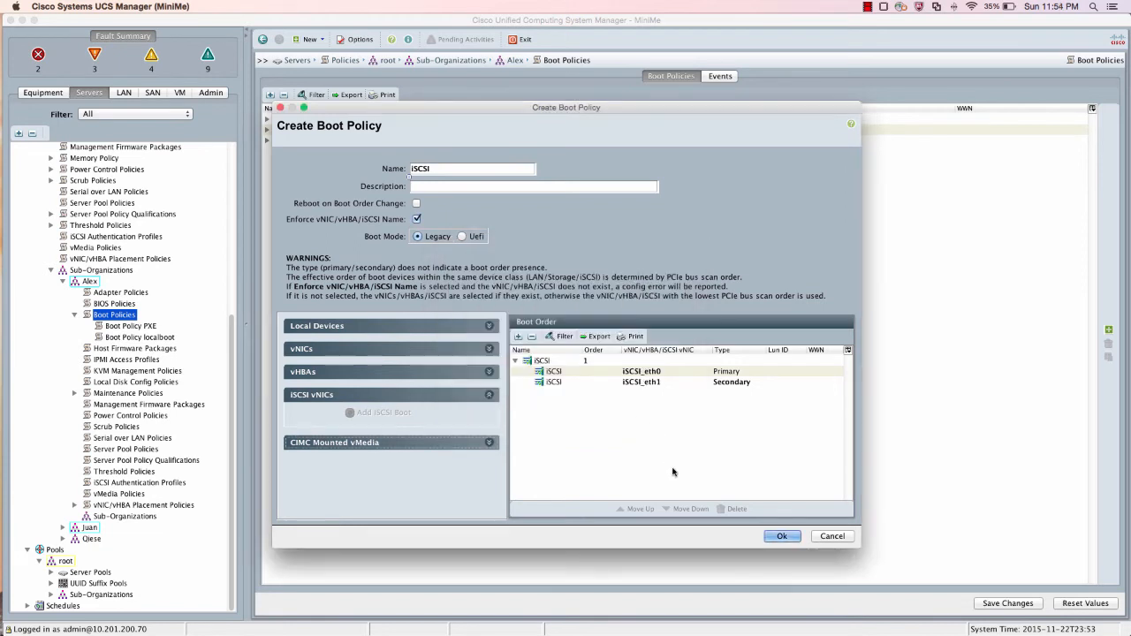
click(781, 536)
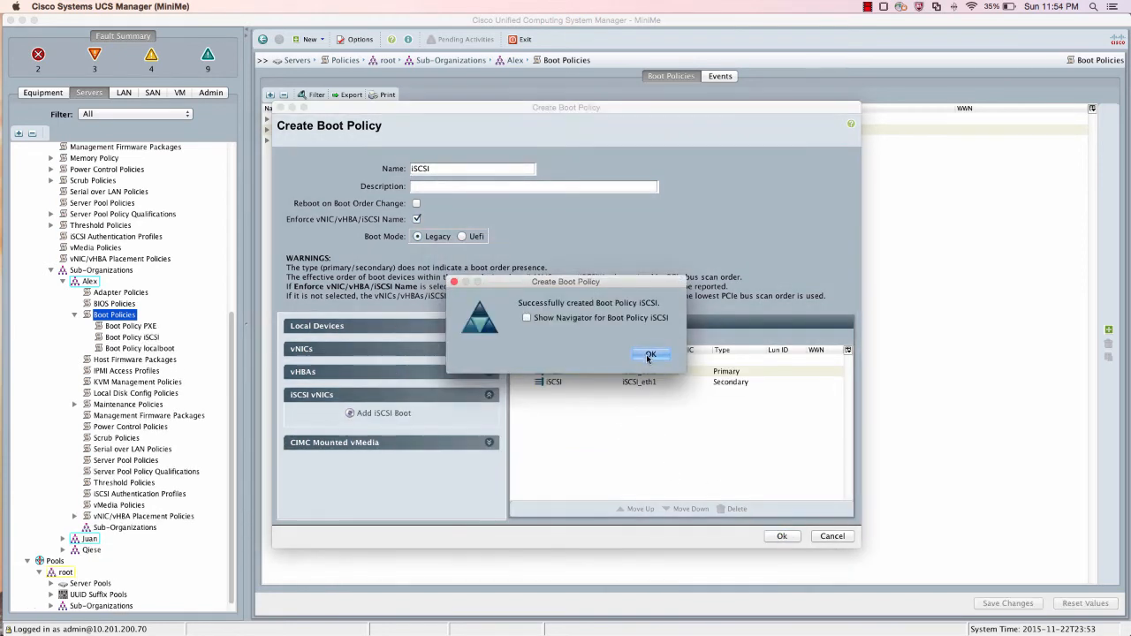
click(647, 356)
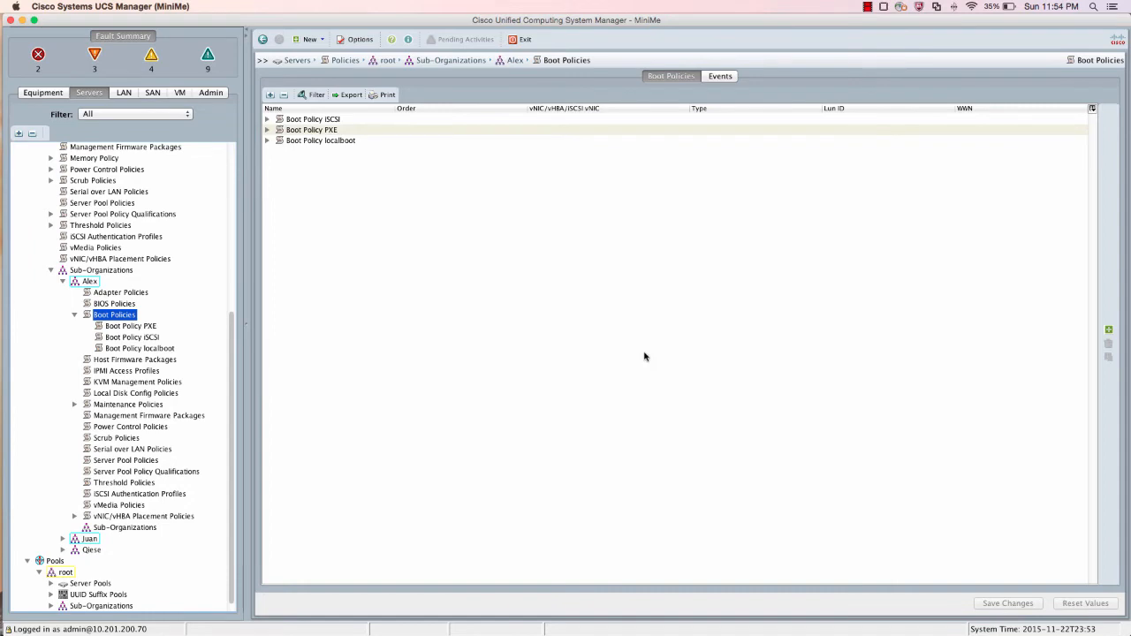
Step: Start a service profile template named iSCSI in the Alex sub-organization, make it an updating template and choose its UUID assignment
scroll(181, 320, up, 5)
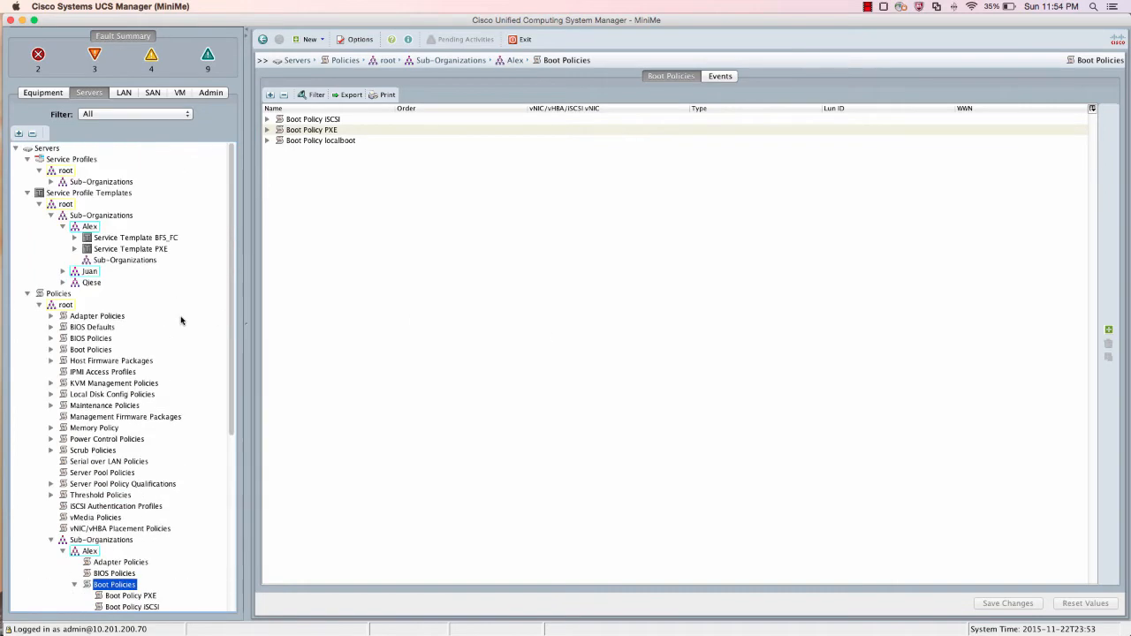
right_click(88, 228)
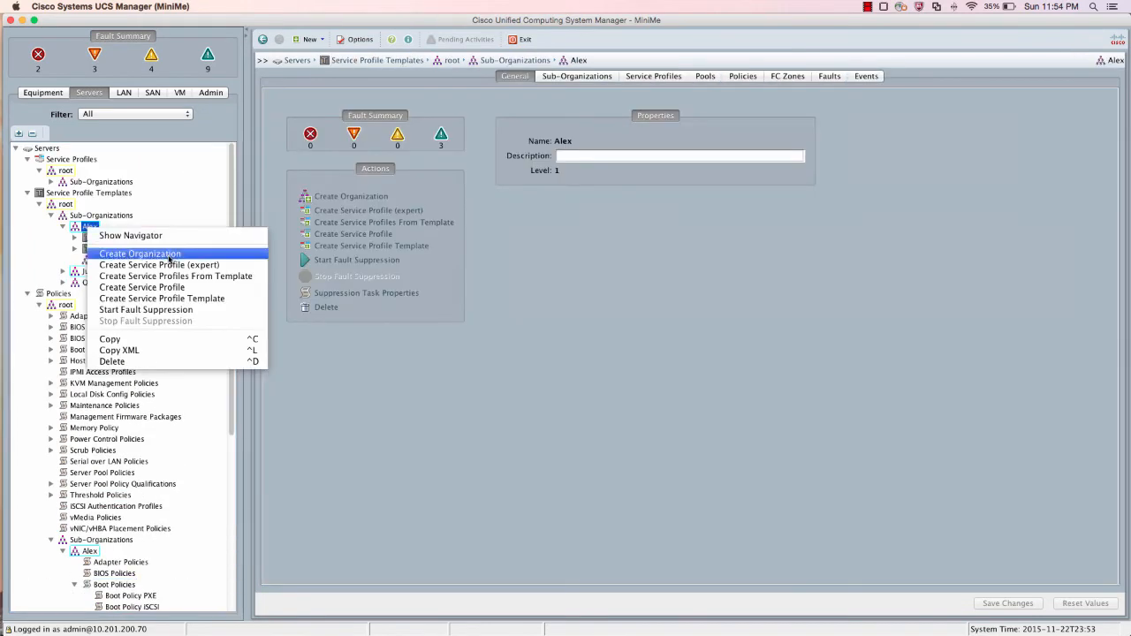
click(173, 299)
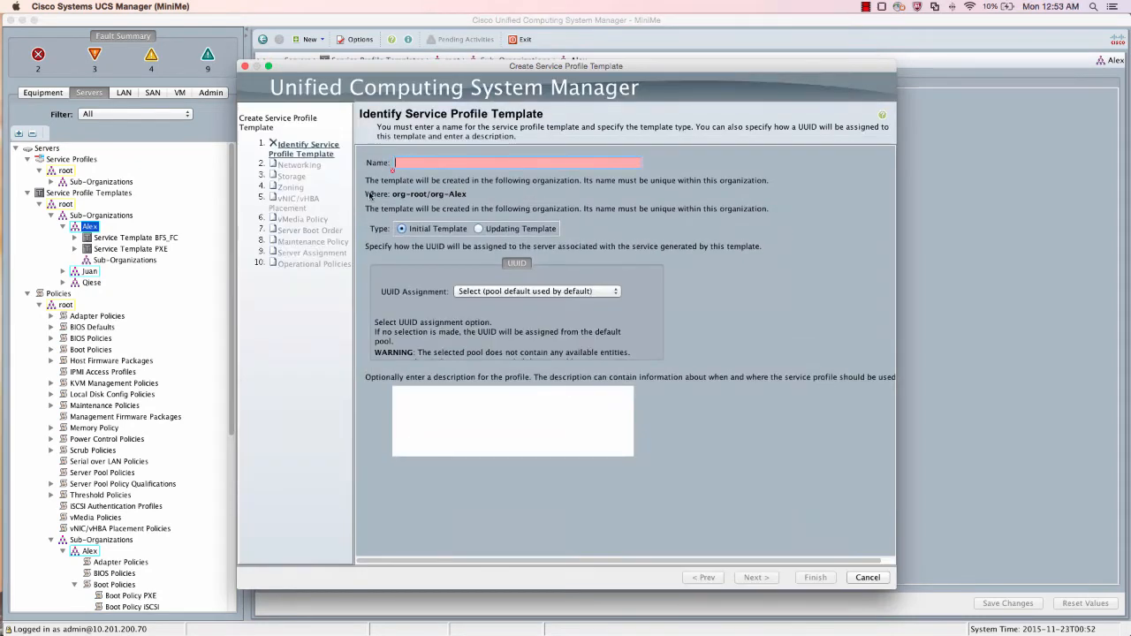
text(iSCSI)
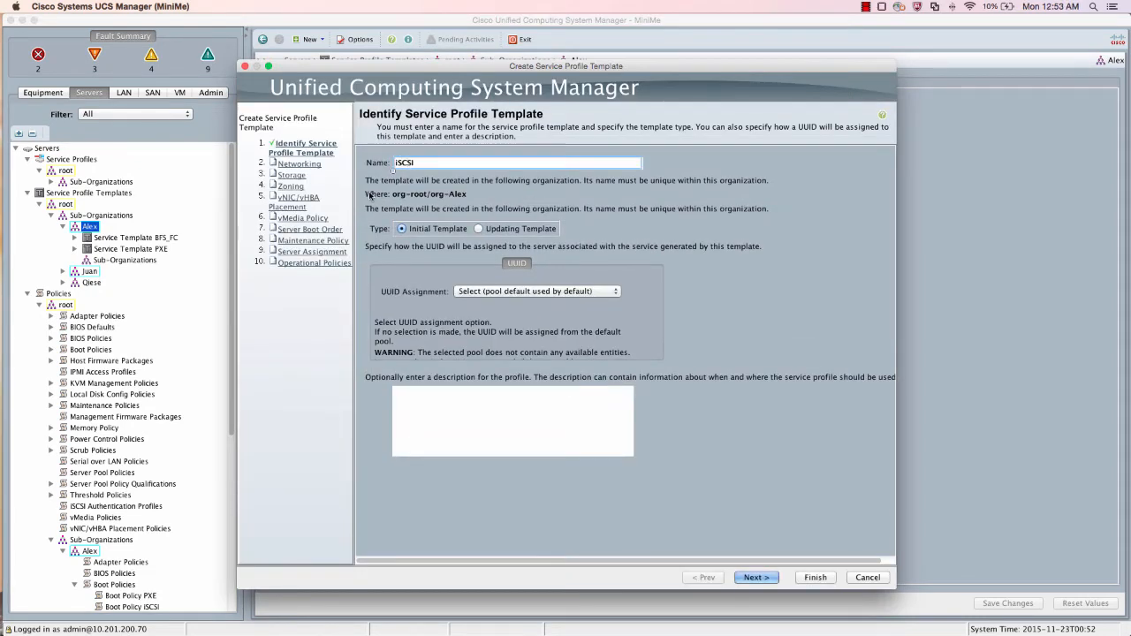
click(479, 228)
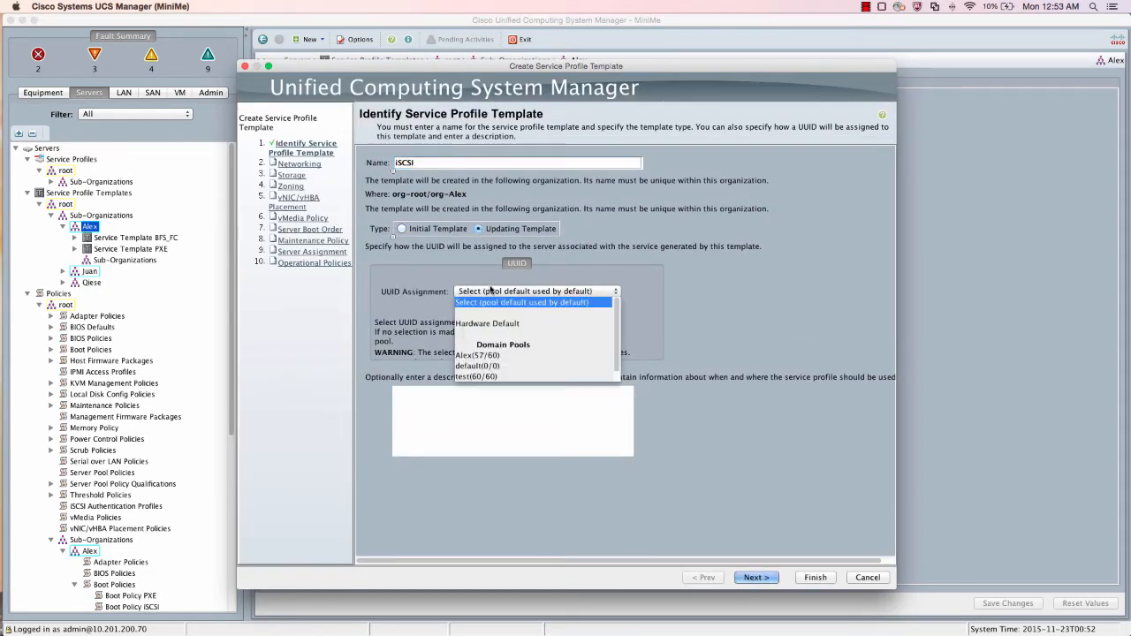
click(491, 290)
click(589, 413)
click(755, 577)
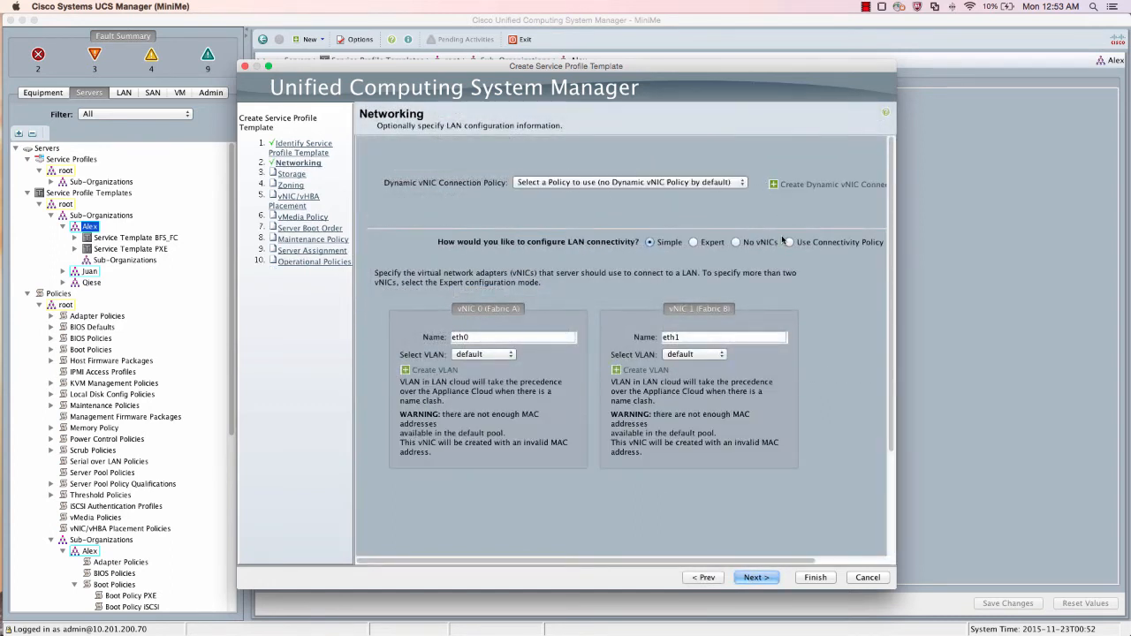
Step: Configure the template's LAN connectivity with the iSCSI connectivity policy and assign the initiator name from the iSCSI pool
click(788, 242)
click(530, 279)
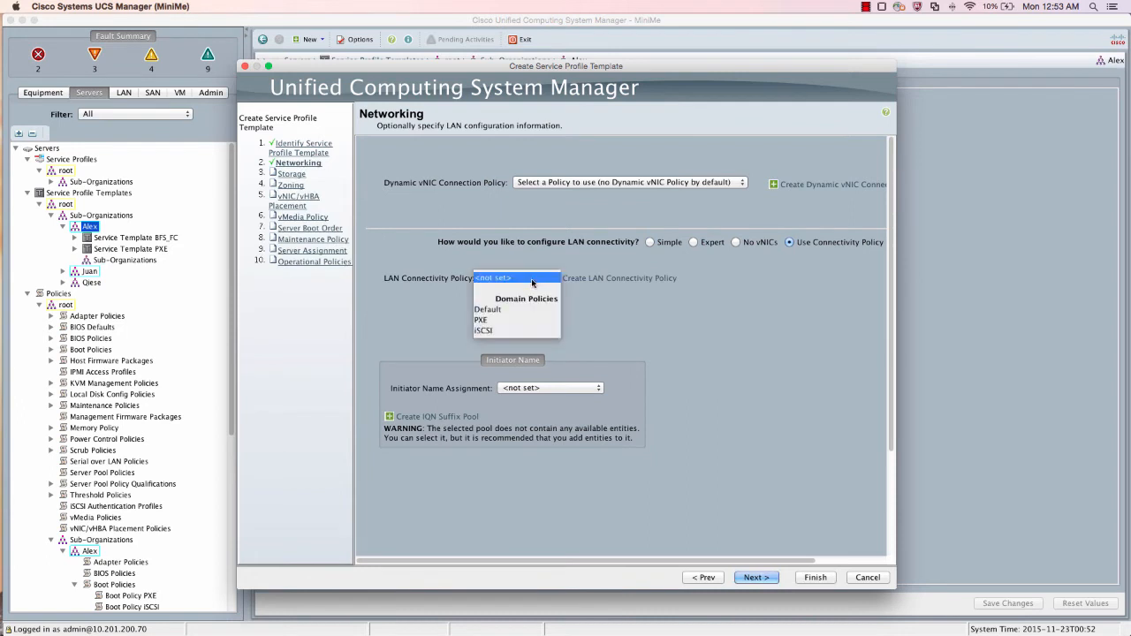
click(485, 330)
click(534, 387)
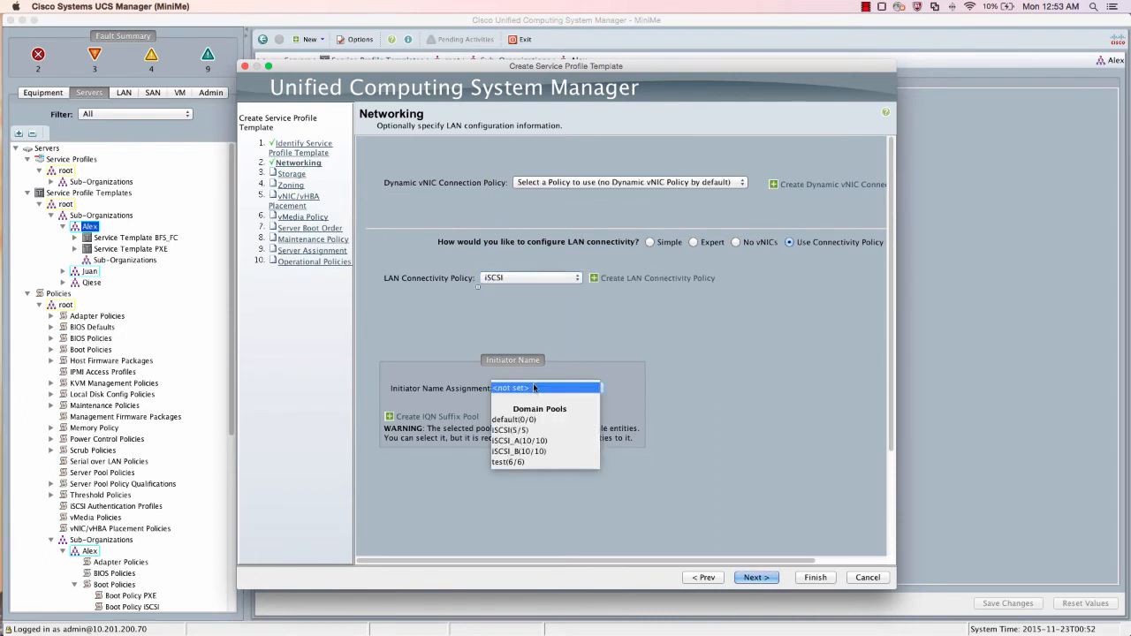
click(538, 432)
click(770, 577)
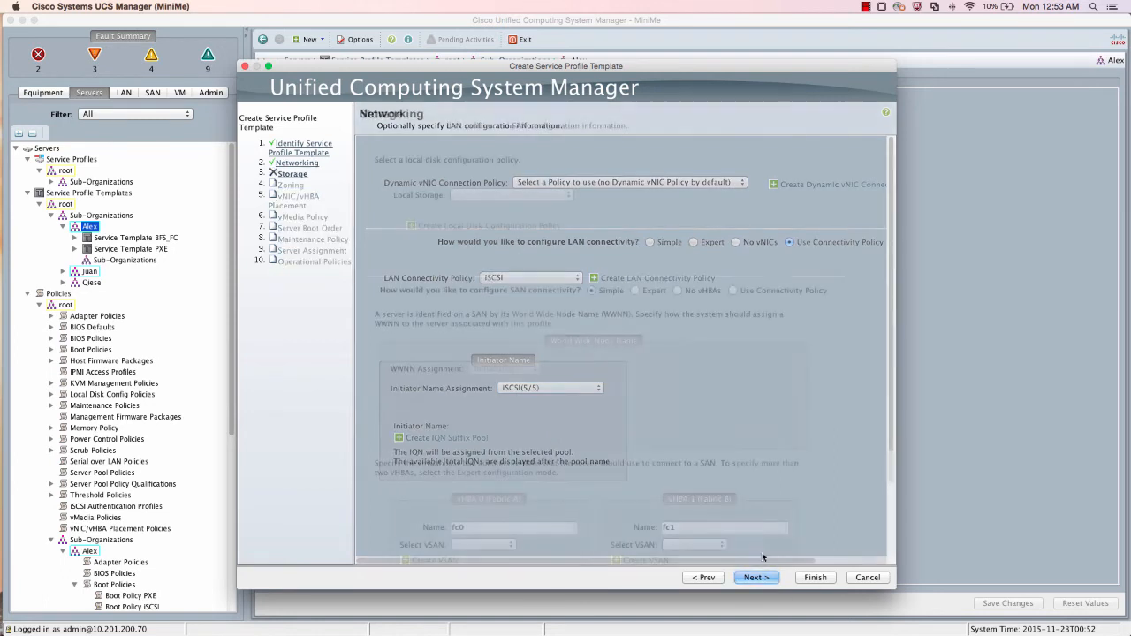
Step: Set the template's SAN connectivity to No vHBAs and leave zoning at its defaults
click(676, 291)
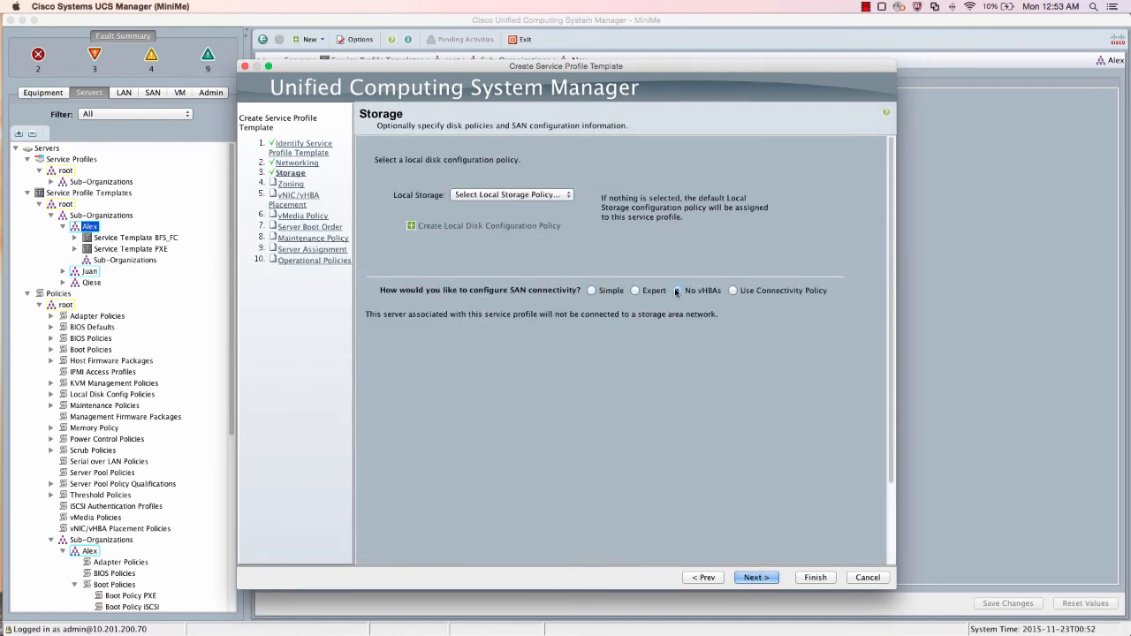
click(752, 578)
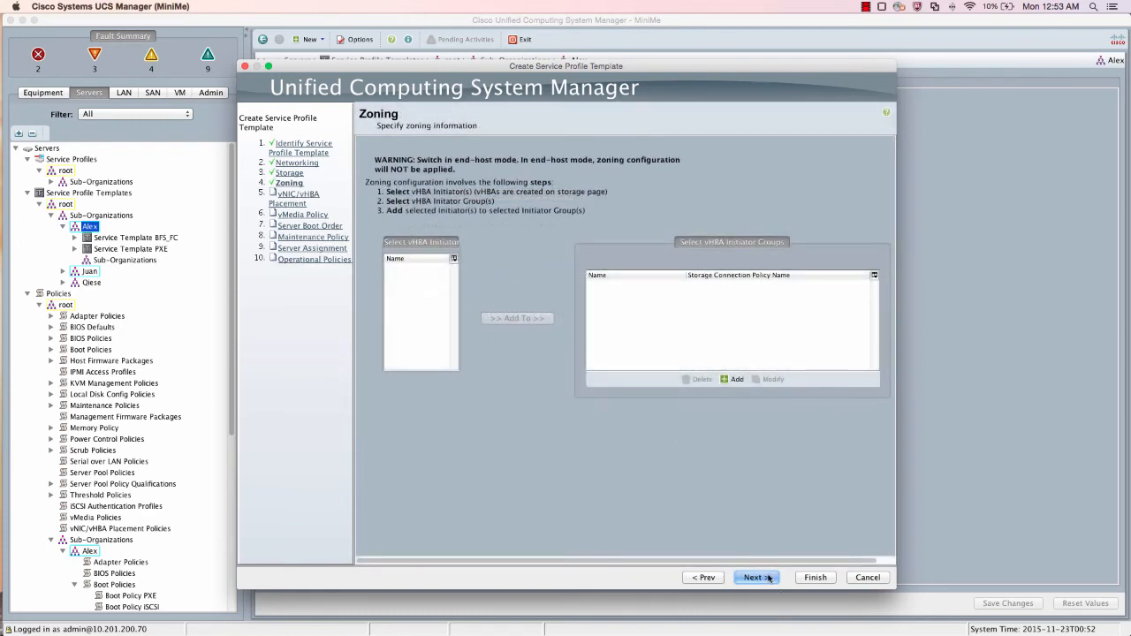
click(768, 578)
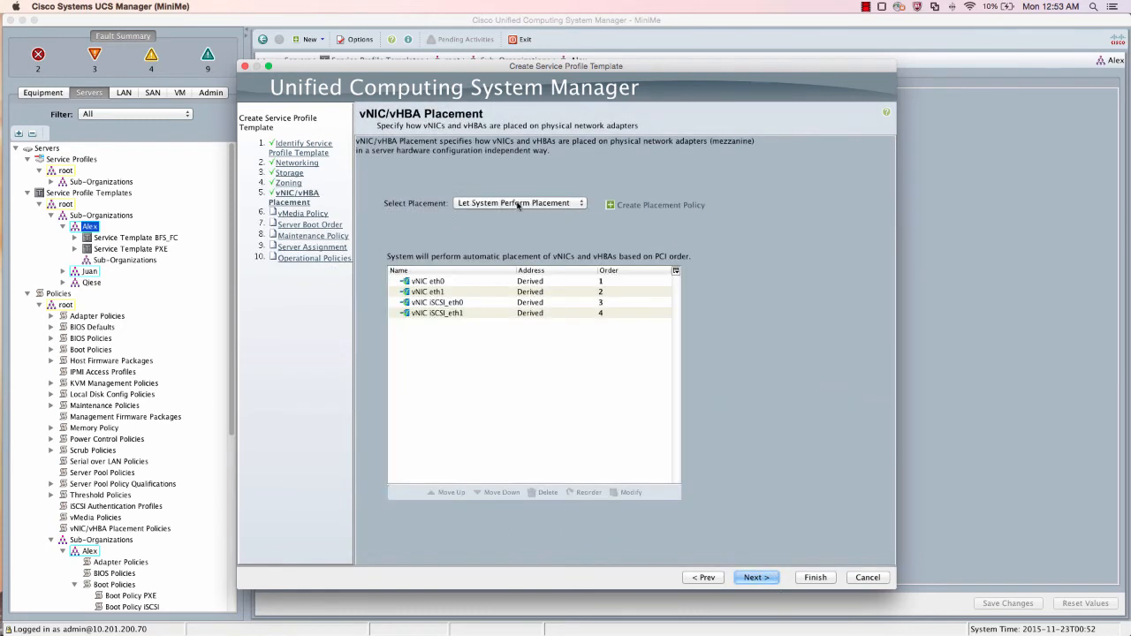
Step: Apply the iSCSI placement policy and assign eth0, eth1, iSCSI_eth0 and iSCSI_eth1 in that order to vCon 1
click(518, 204)
click(457, 255)
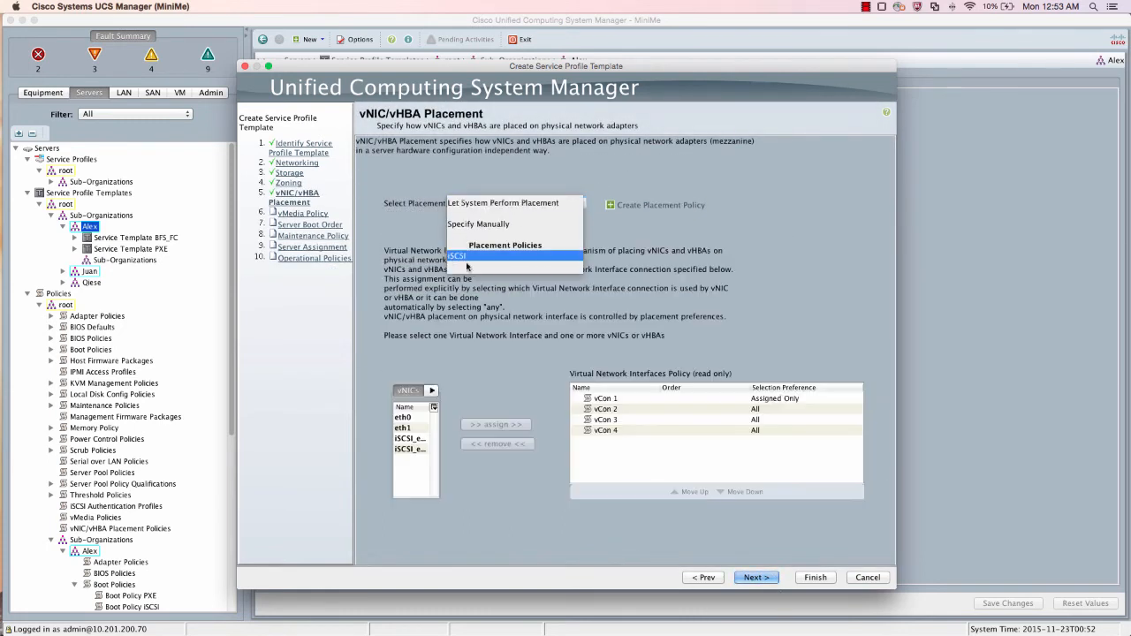
click(604, 398)
click(402, 417)
click(496, 424)
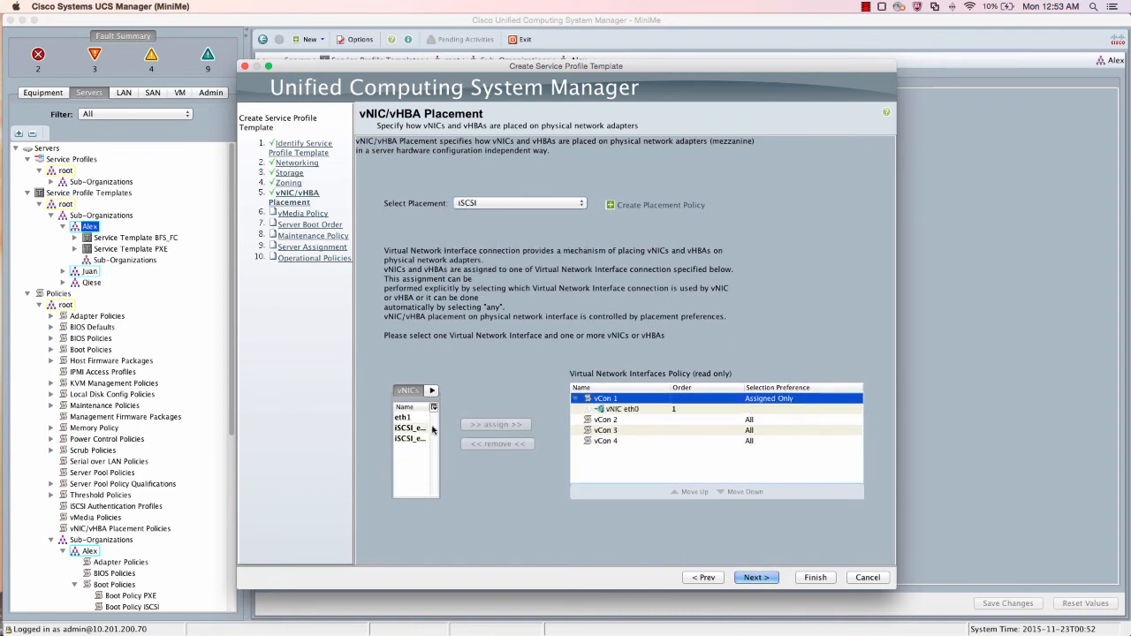
click(403, 417)
click(495, 424)
click(403, 417)
click(495, 424)
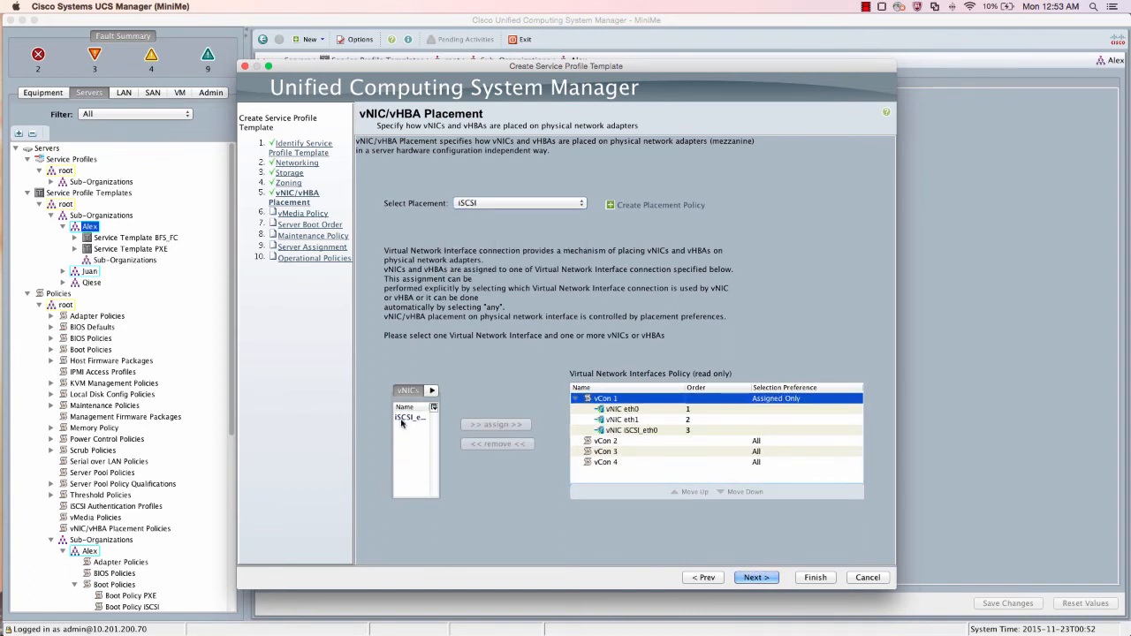
click(403, 419)
click(496, 424)
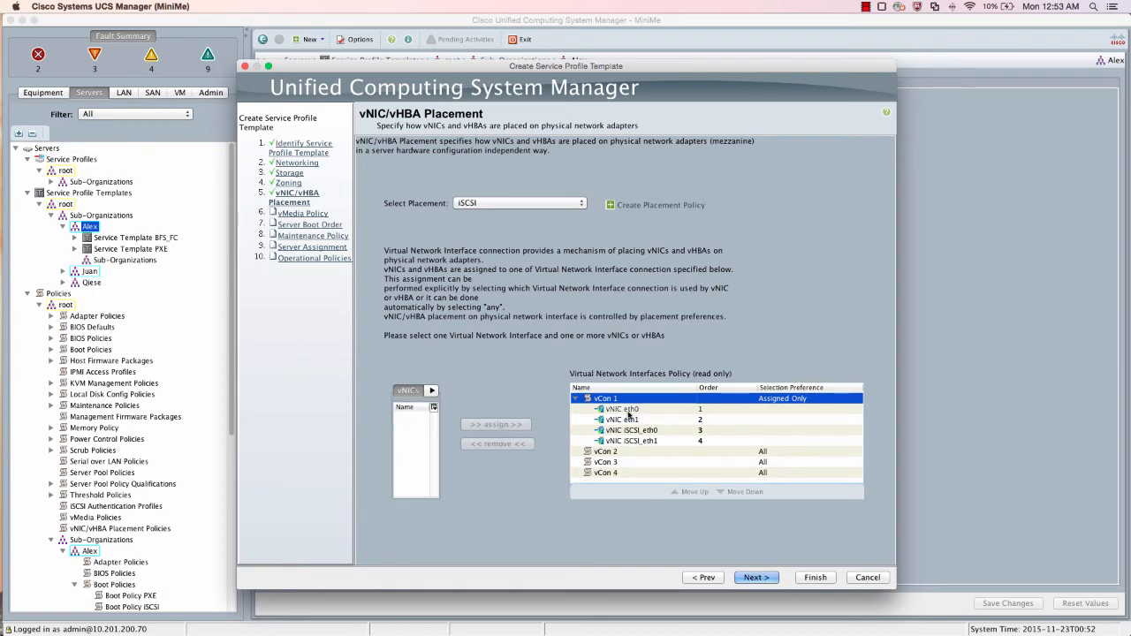
click(759, 577)
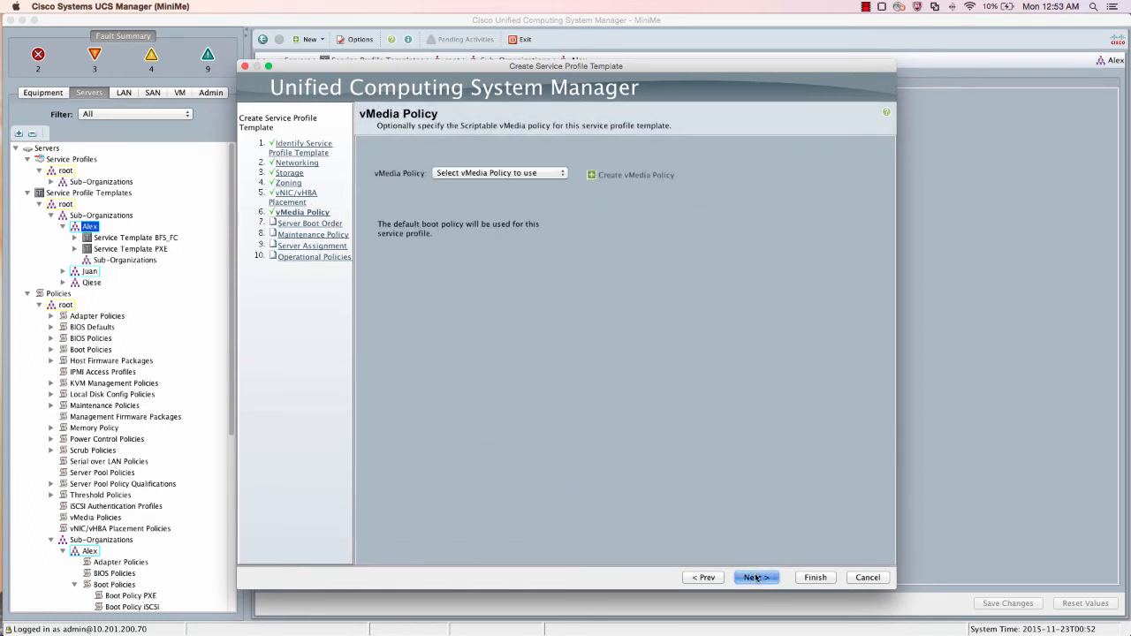
Step: Skip the vMedia policy and select the iSCSI boot policy for the template's server boot order
click(756, 577)
click(482, 184)
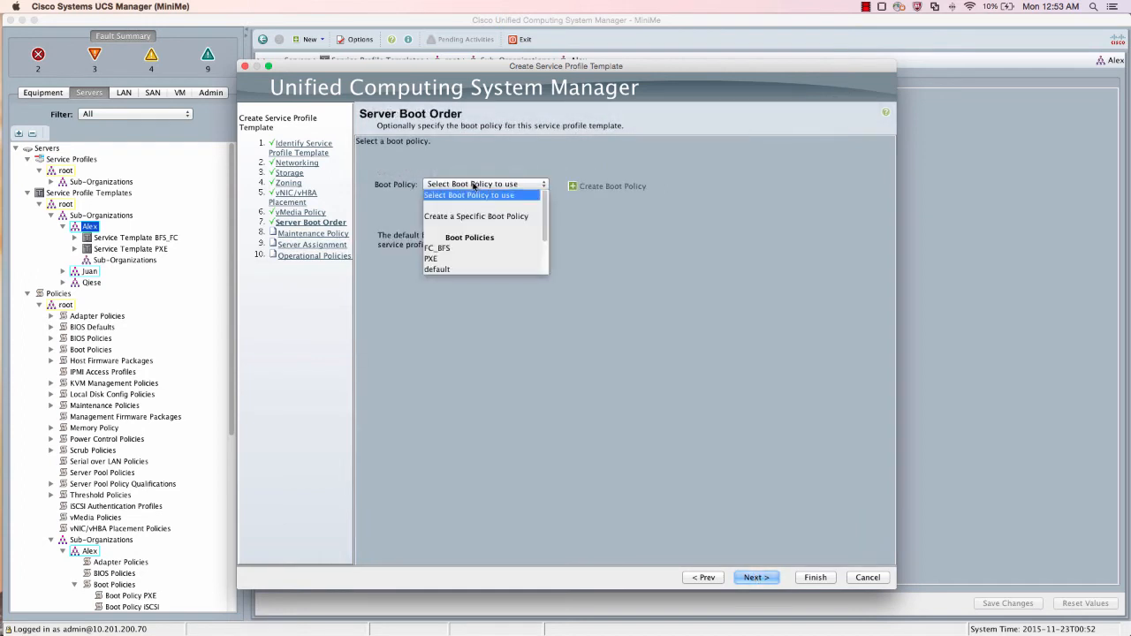
scroll(442, 252, down, 2)
click(436, 237)
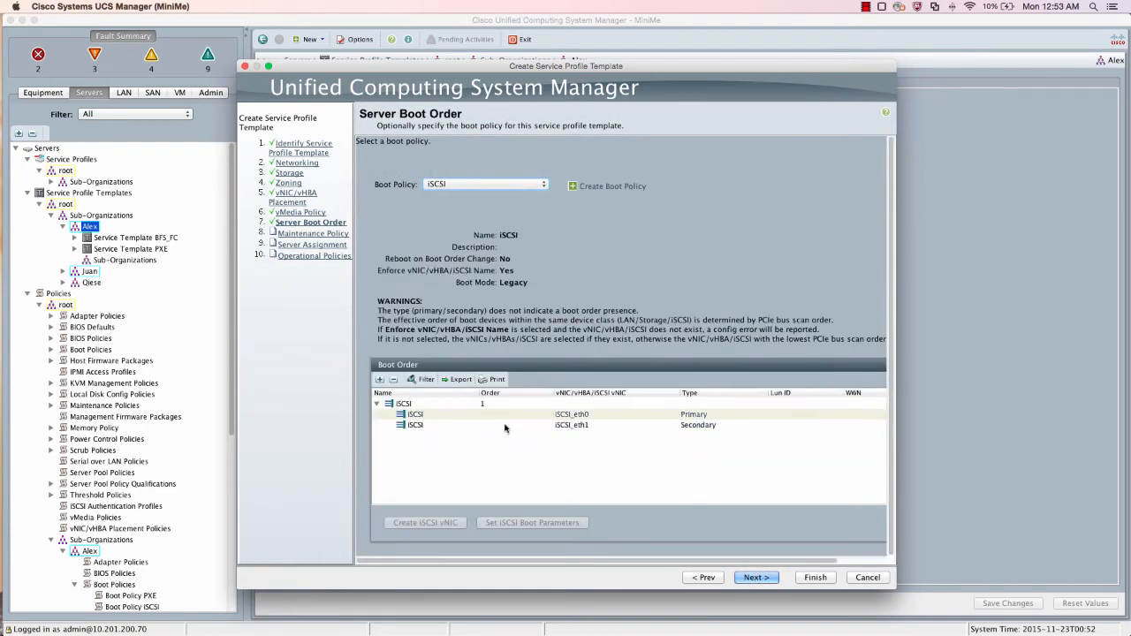
Step: Set the iSCSI boot parameters of iSCSI_eth0 to use the iSCSI_A pools for both initiator name and initiator IP address
click(482, 415)
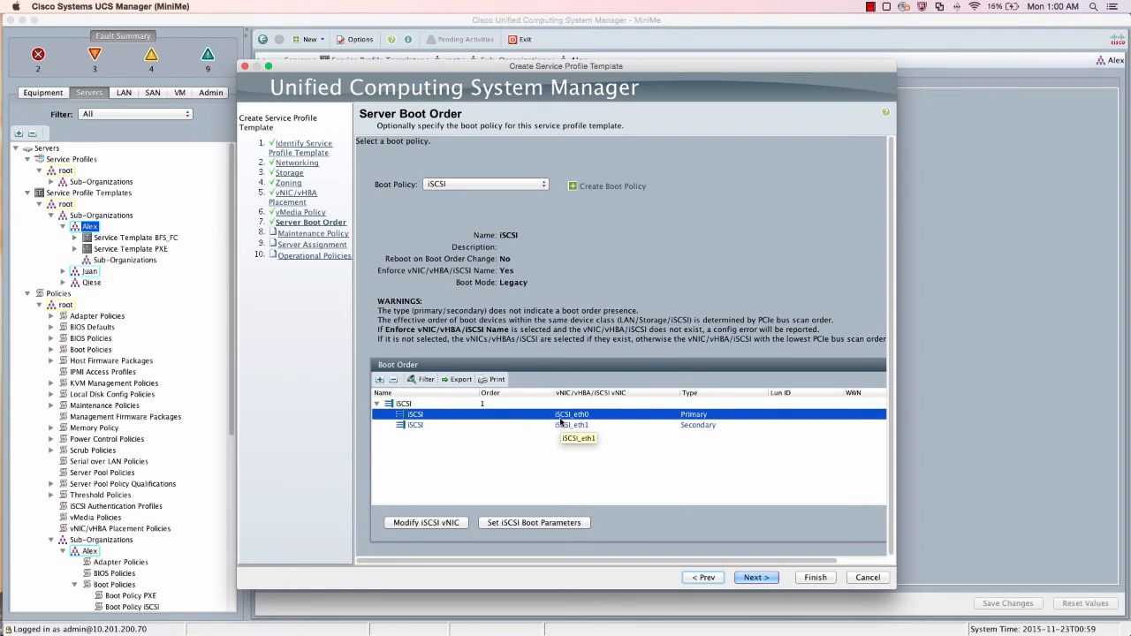
click(513, 523)
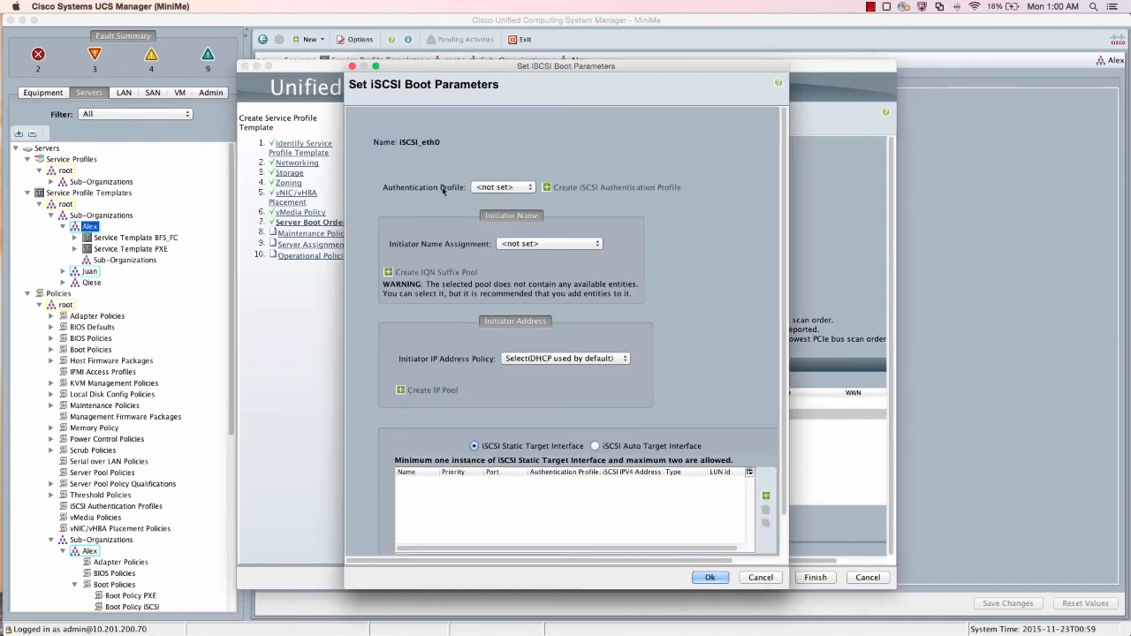
click(528, 246)
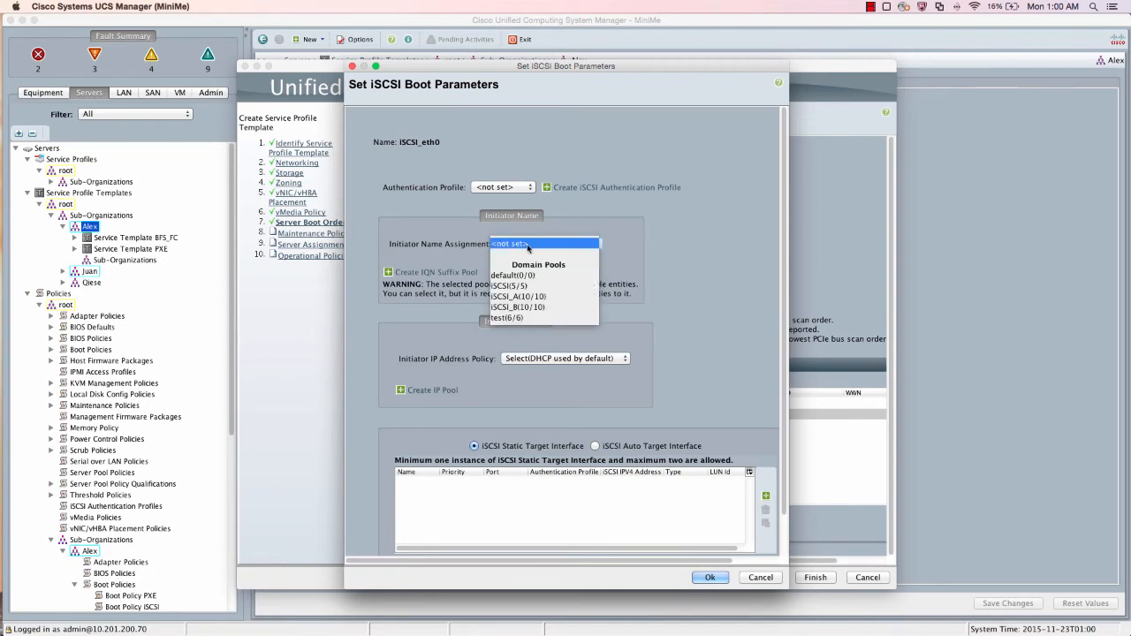
click(520, 297)
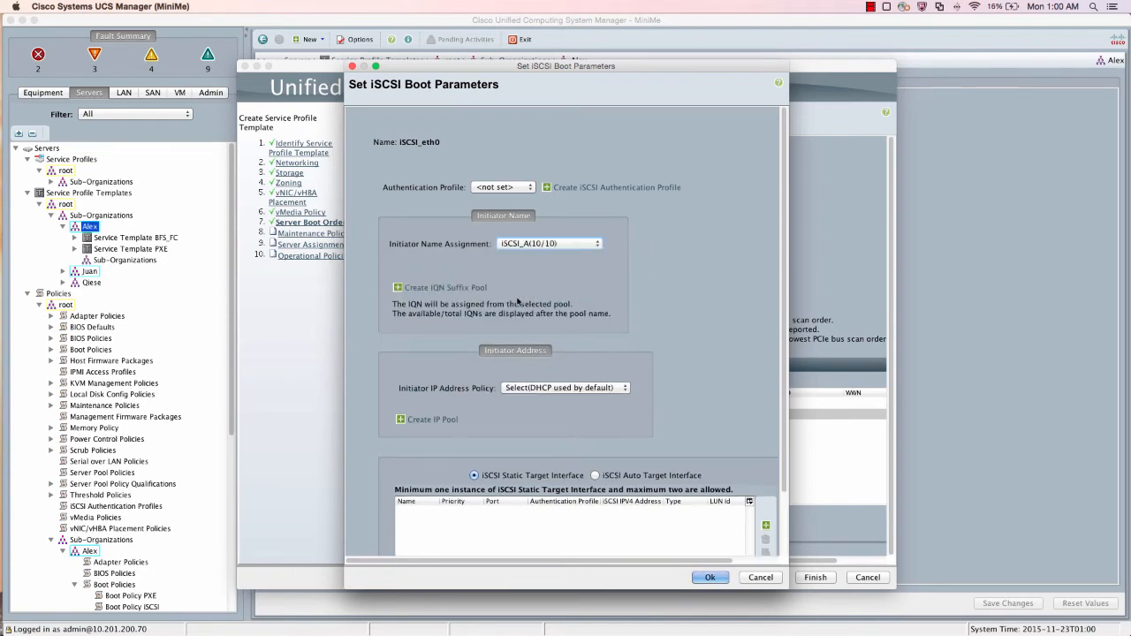
click(532, 391)
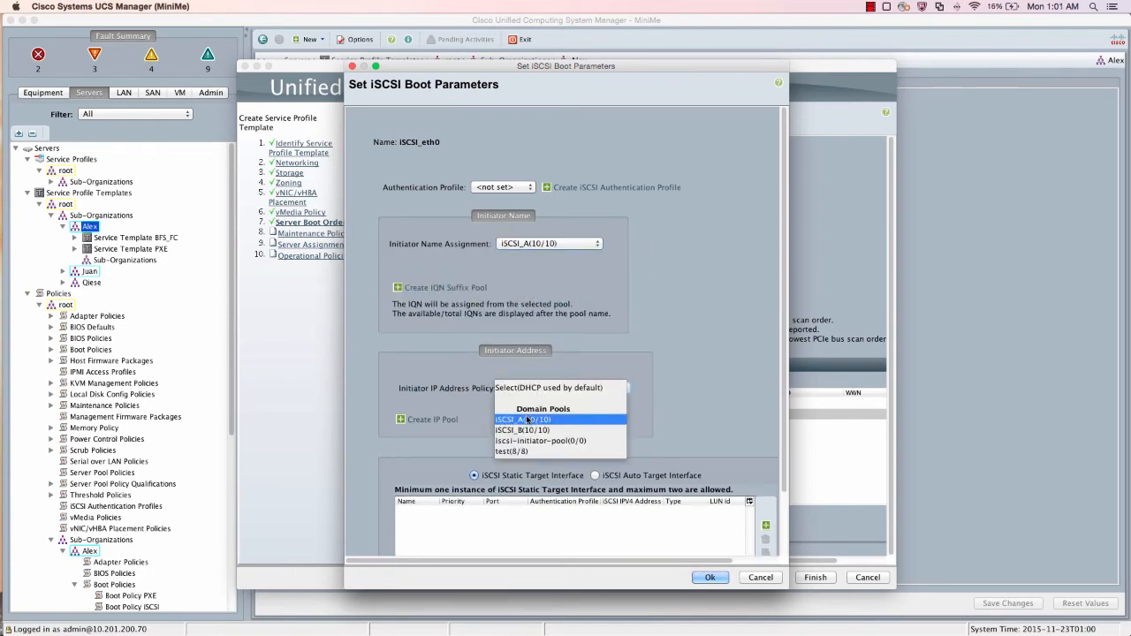
click(528, 420)
Step: Open a new iSCSI static target entry for iSCSI_eth0
scroll(783, 351, down, 1)
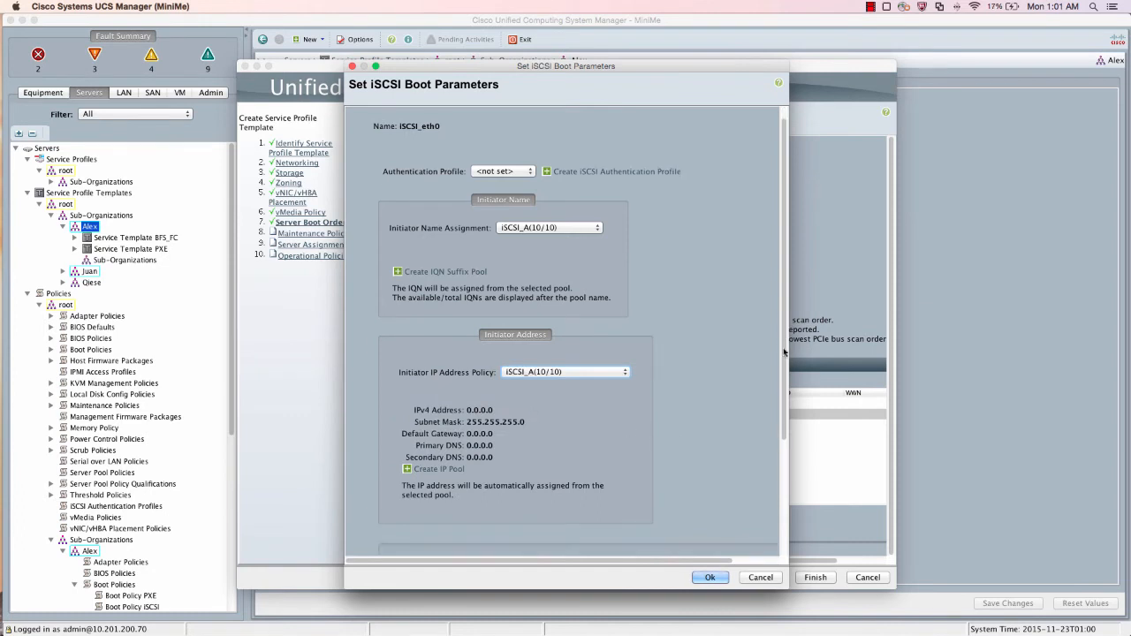
scroll(784, 352, down, 5)
click(767, 451)
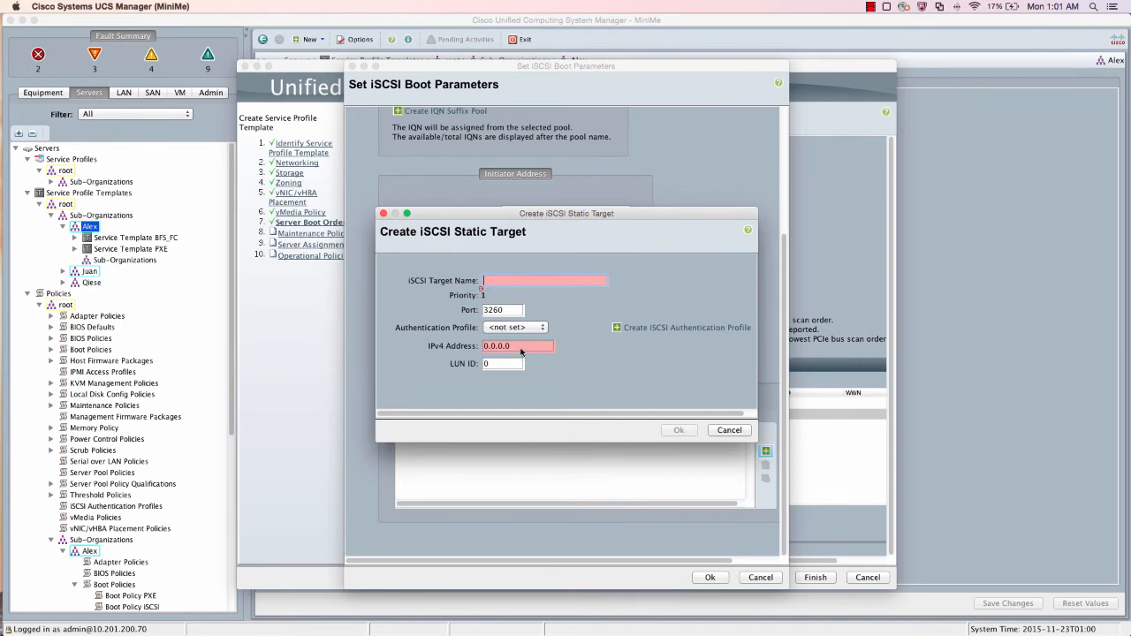
mouse_move(522, 351)
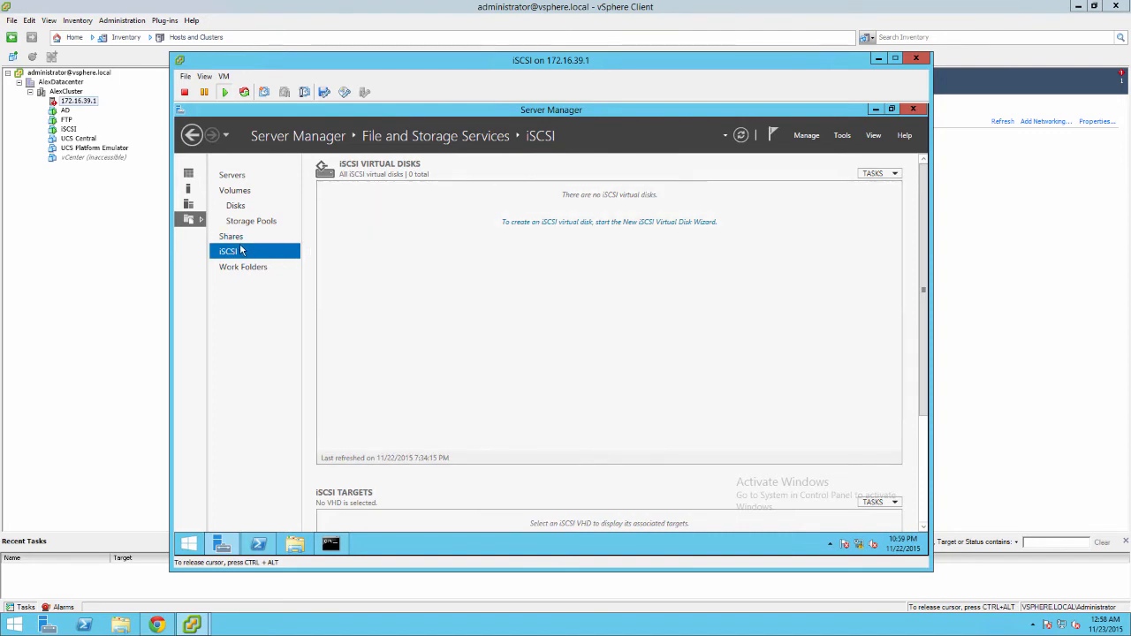
Step: In Server Manager on the iSCSI virtual machine, check the installation status of the iSCSI Target Server role under File and iSCSI Services
click(806, 135)
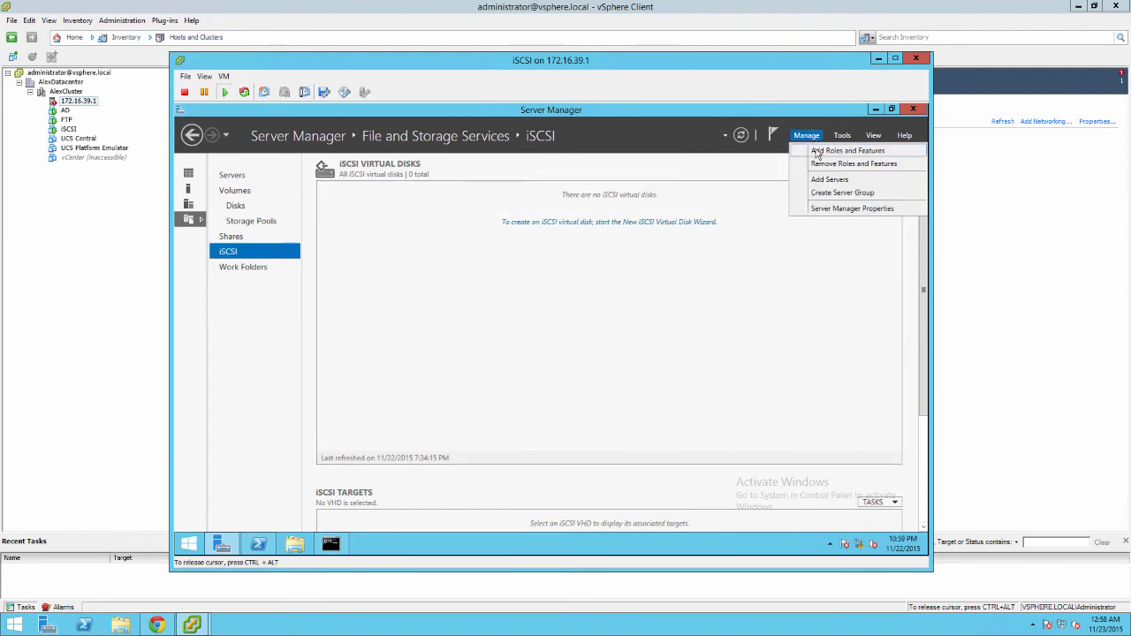
click(819, 150)
click(500, 435)
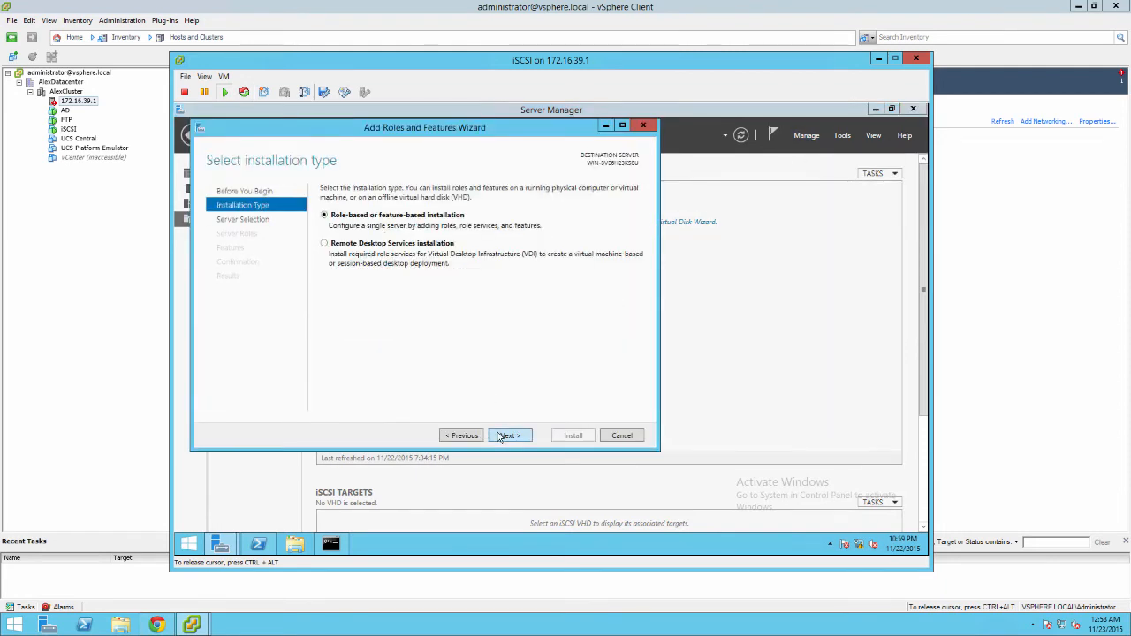
click(500, 436)
click(500, 436)
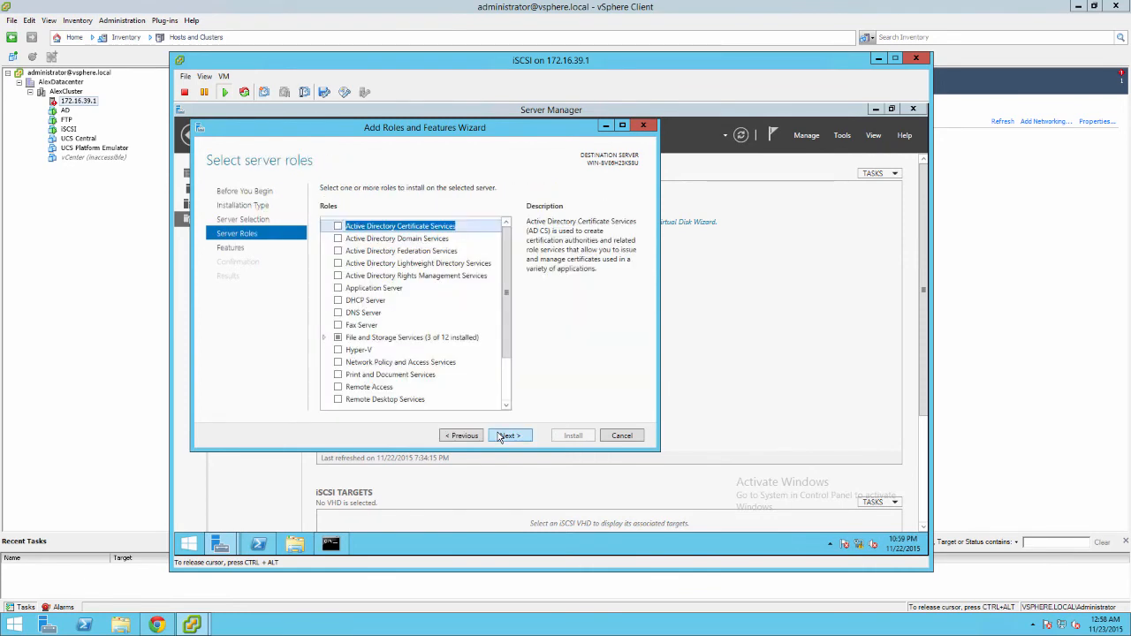
click(326, 338)
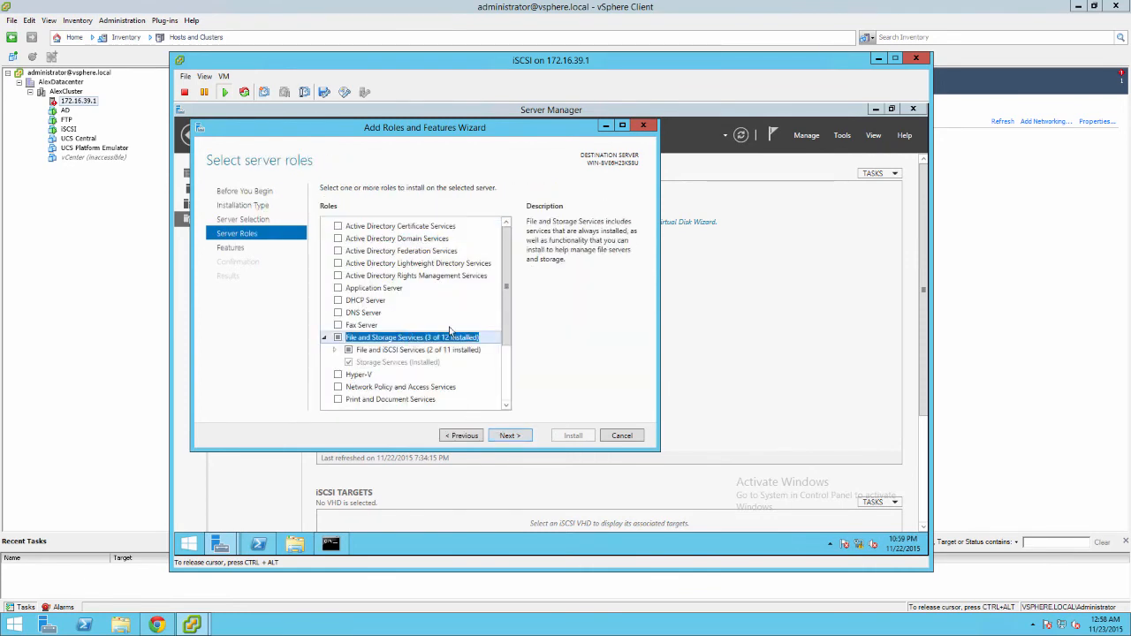
click(336, 351)
scroll(507, 343, down, 4)
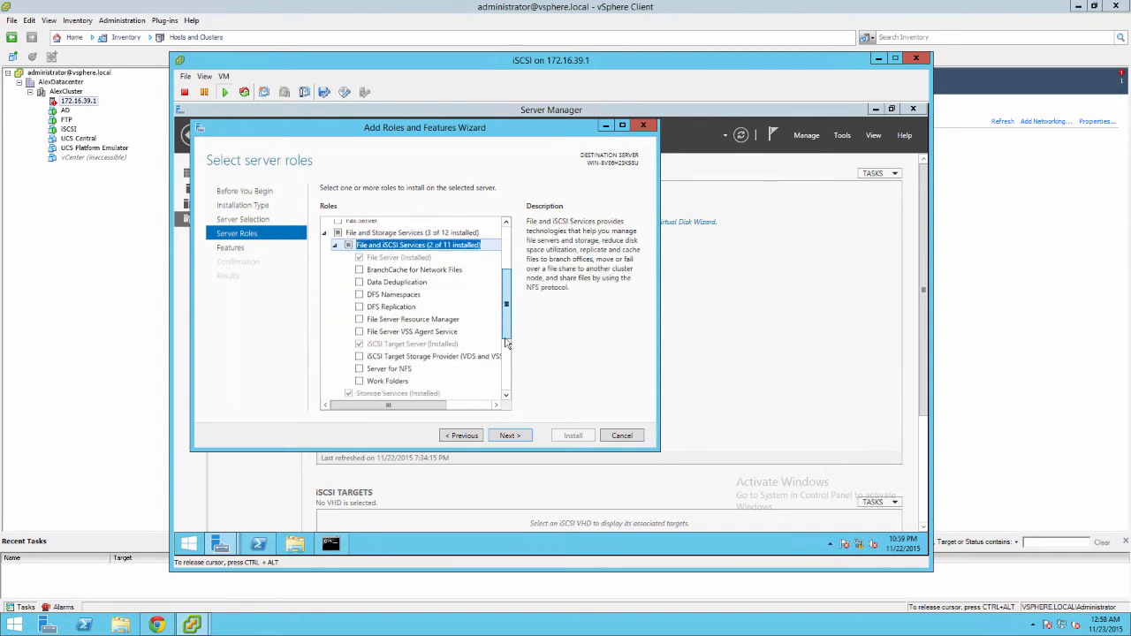
scroll(507, 343, down, 1)
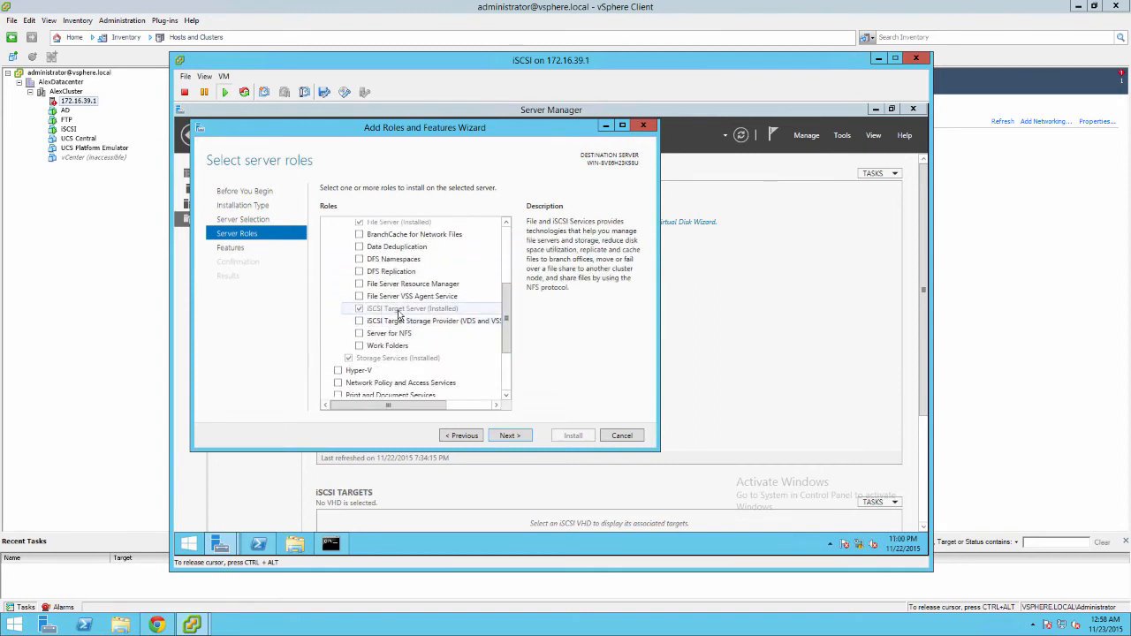
click(622, 435)
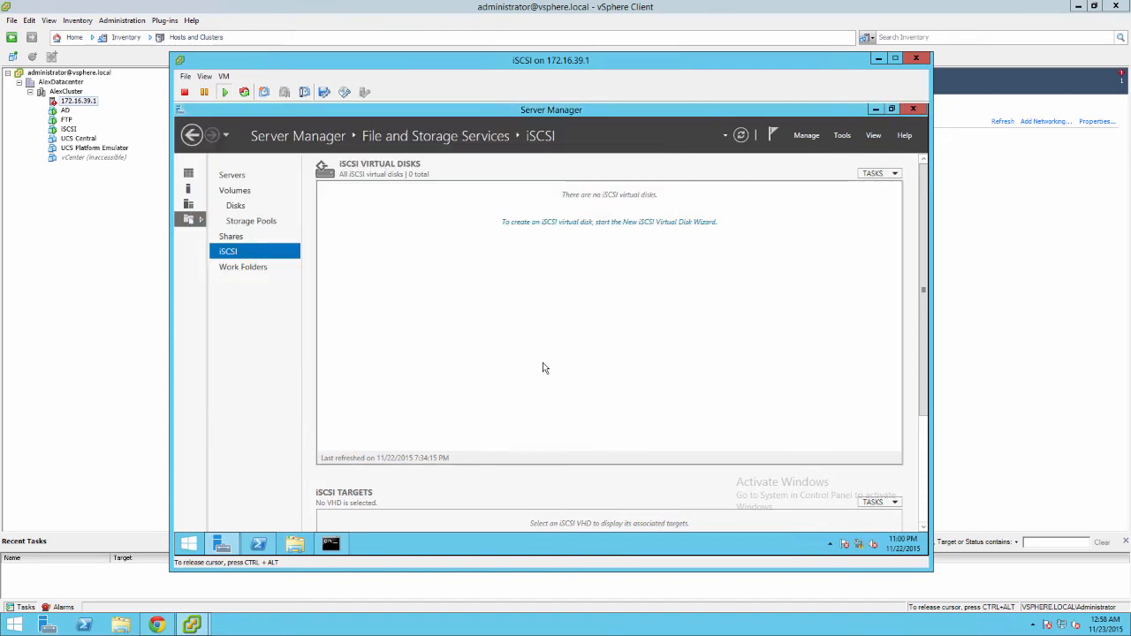
Step: Run Add-WindowsFeature FS-ISCSITarget-Server in PowerShell on the iSCSI server and minimize the console
click(257, 543)
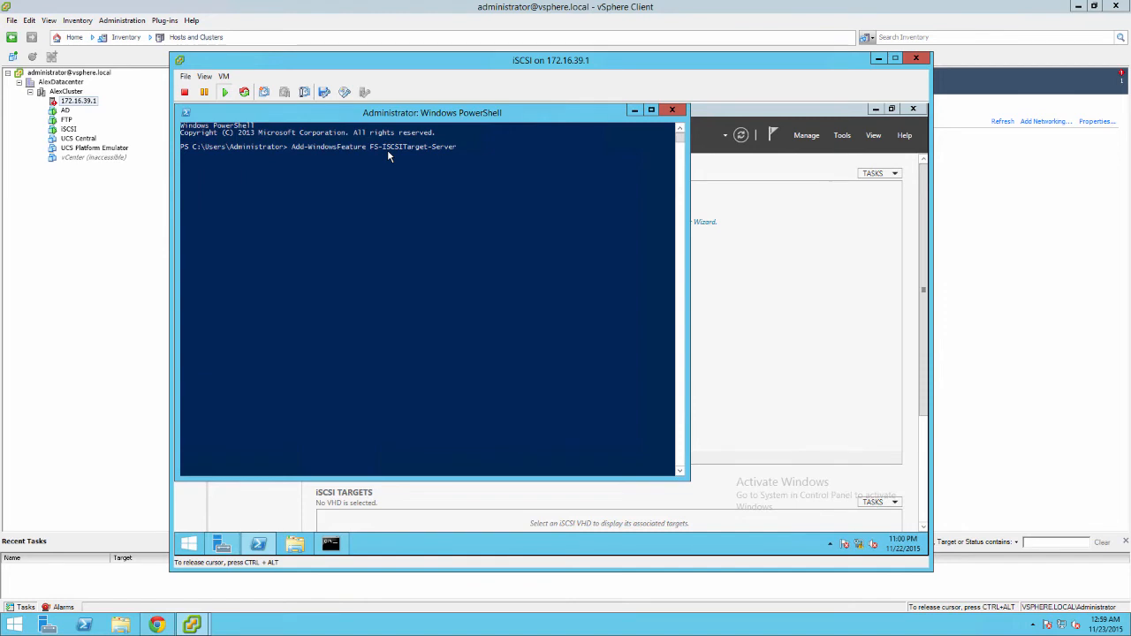
key(Return)
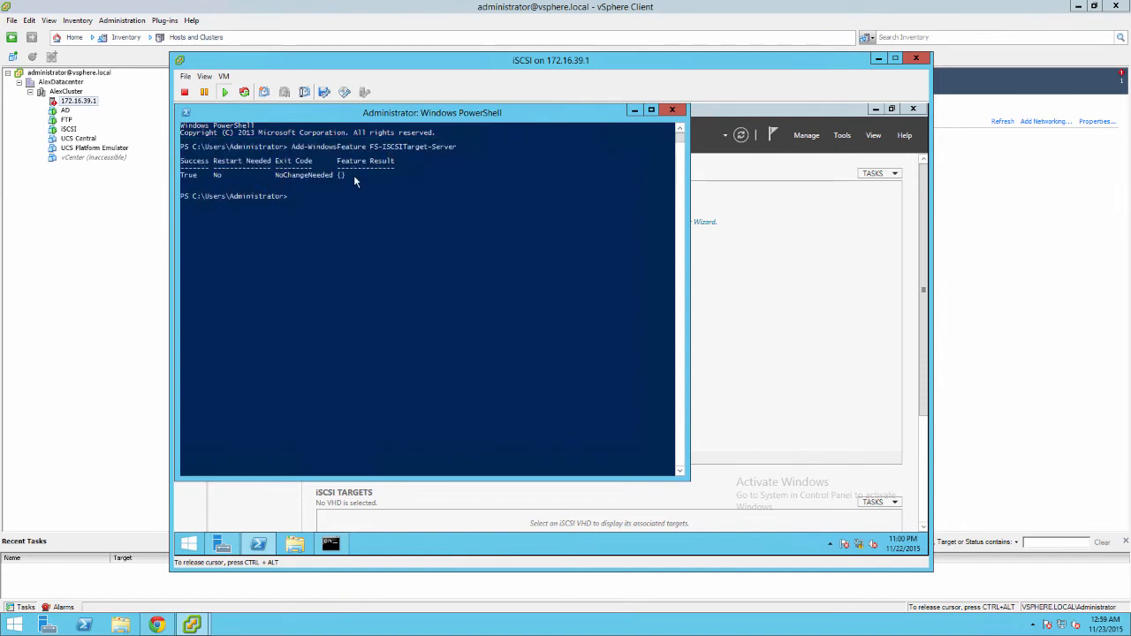
click(634, 111)
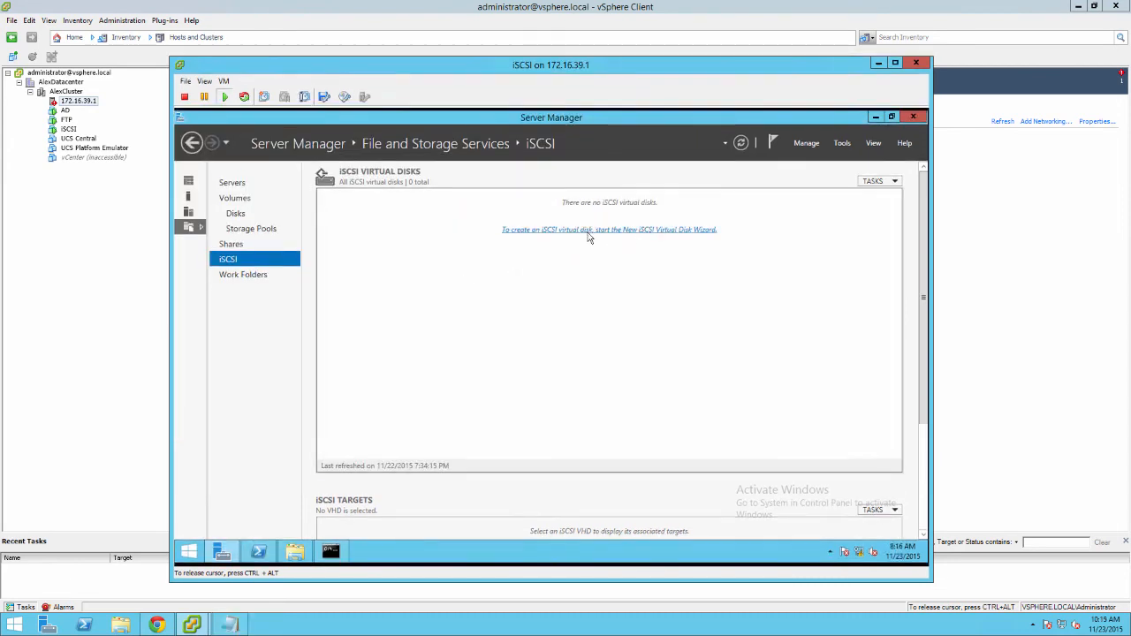
Step: Start a new iSCSI virtual disk on volume C: and name it Alex_iSCSI_VD
click(651, 224)
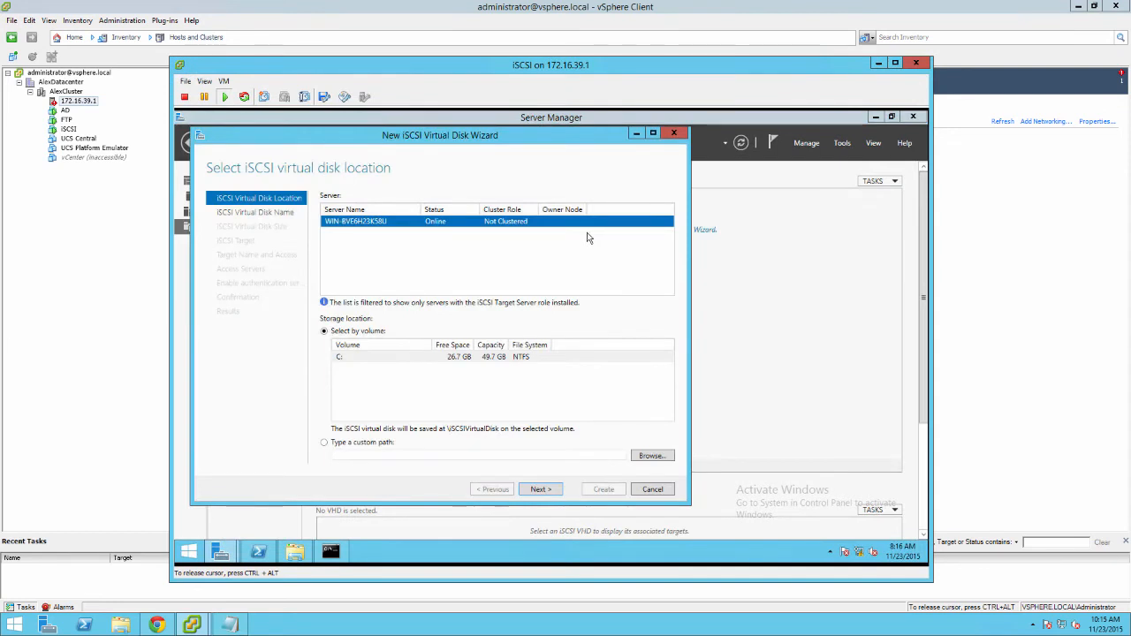
click(541, 489)
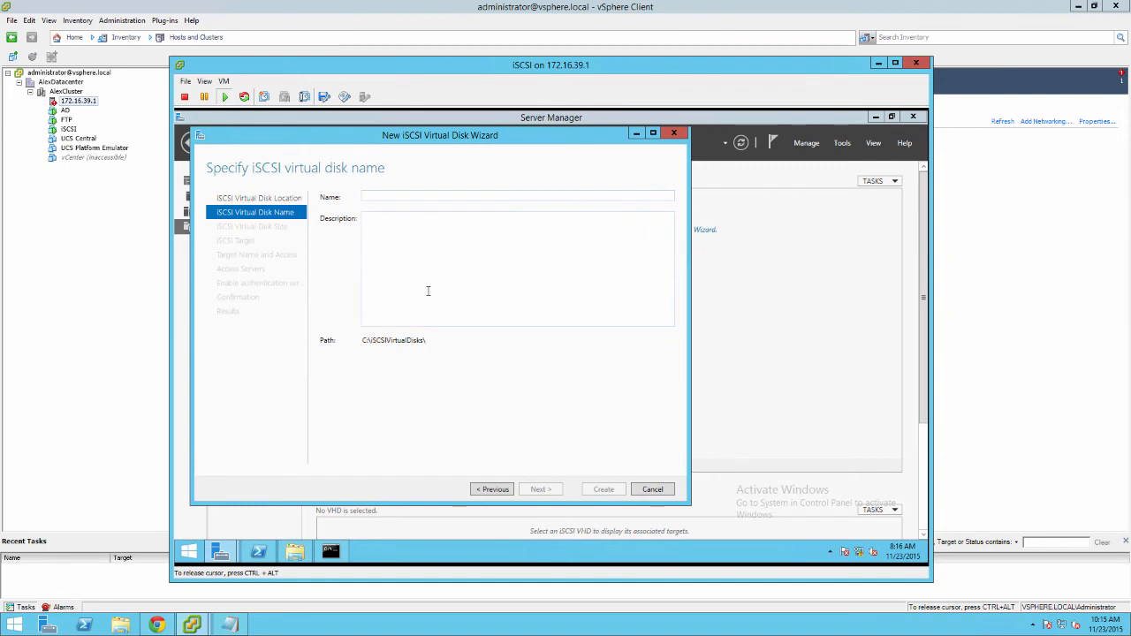
text(Ale)
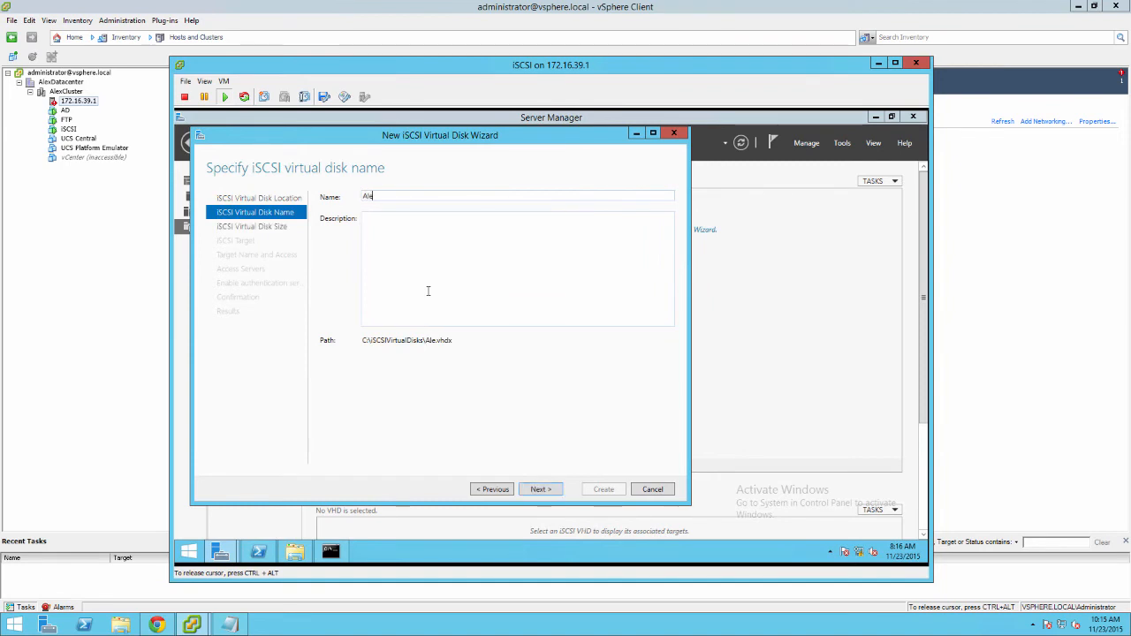
text(x_iSCSI_VD)
click(536, 491)
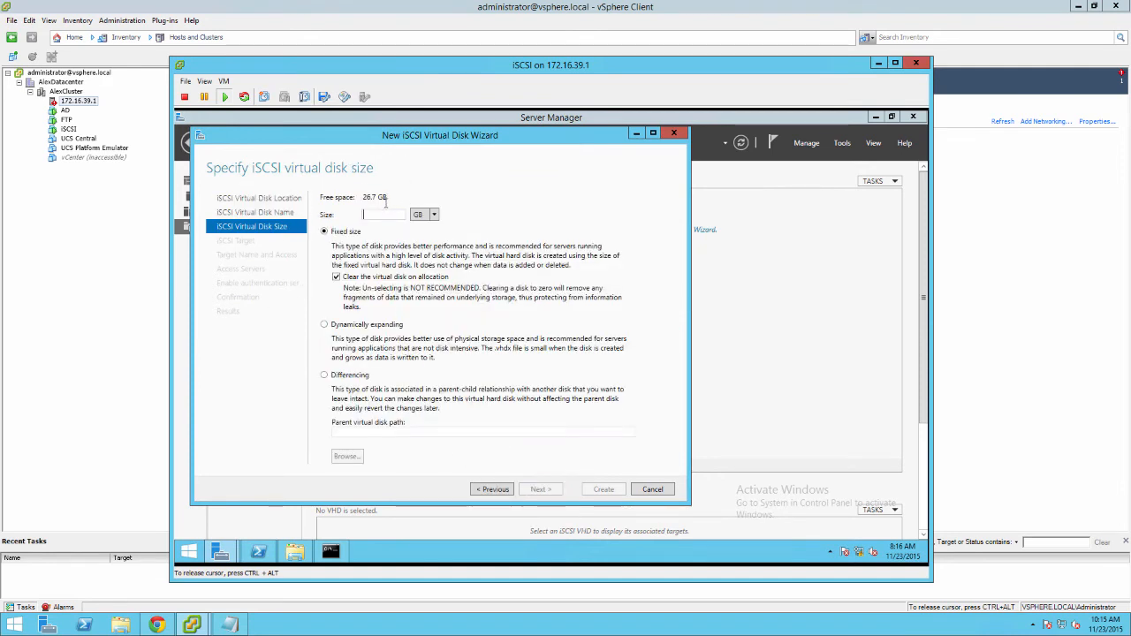
Step: Set the fixed-size virtual disk to 15 GB and assign it to a new iSCSI target named iscsi-targets
text(15)
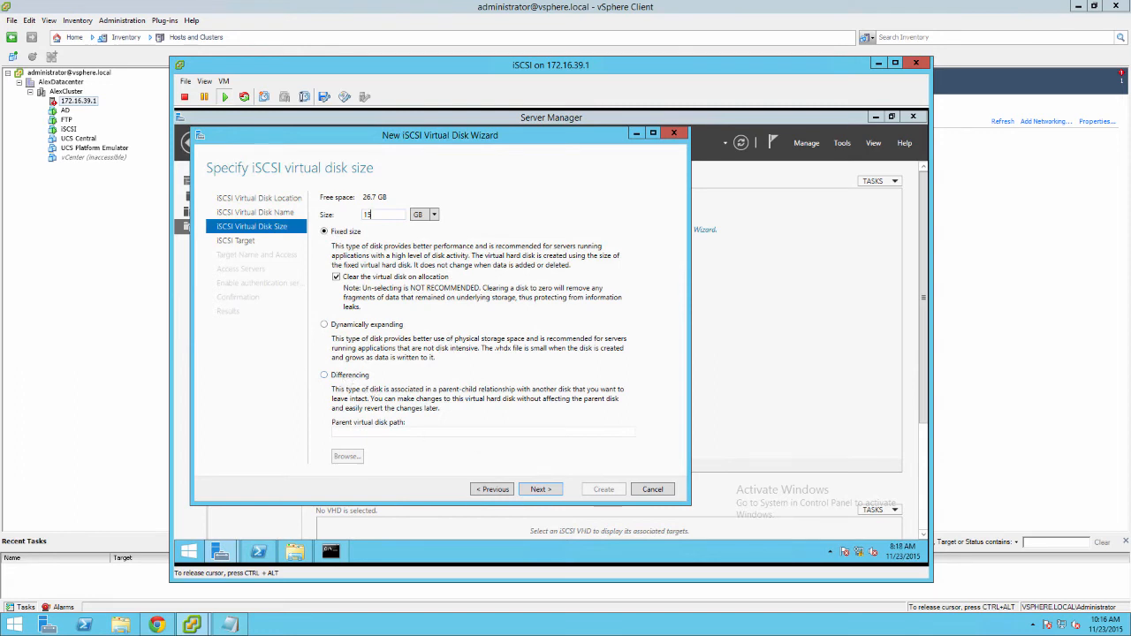
click(545, 491)
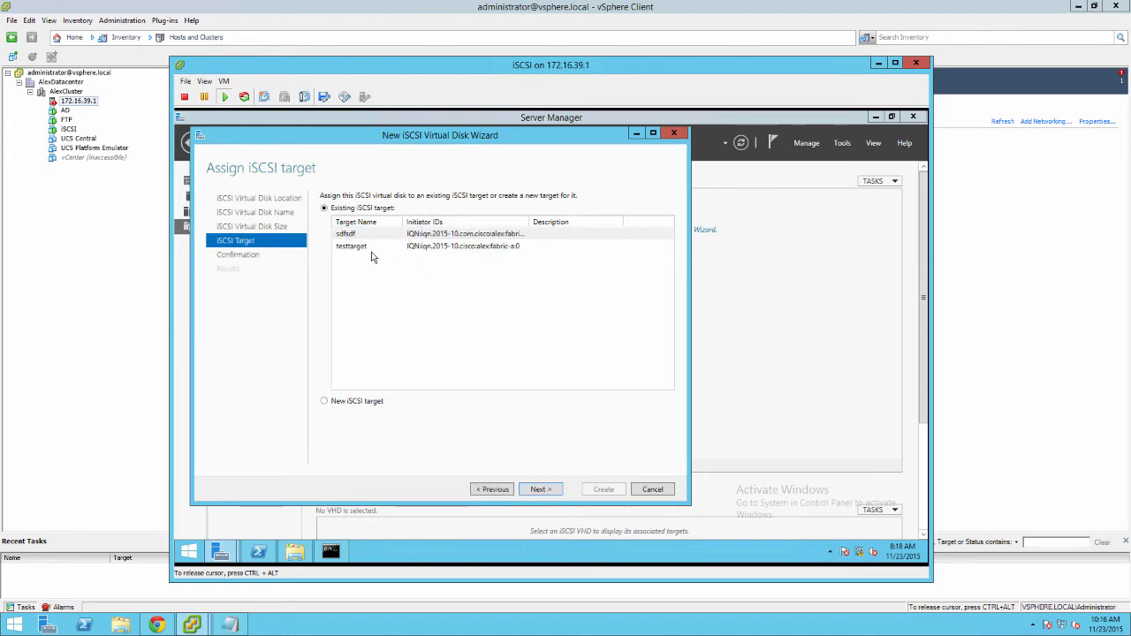
click(351, 403)
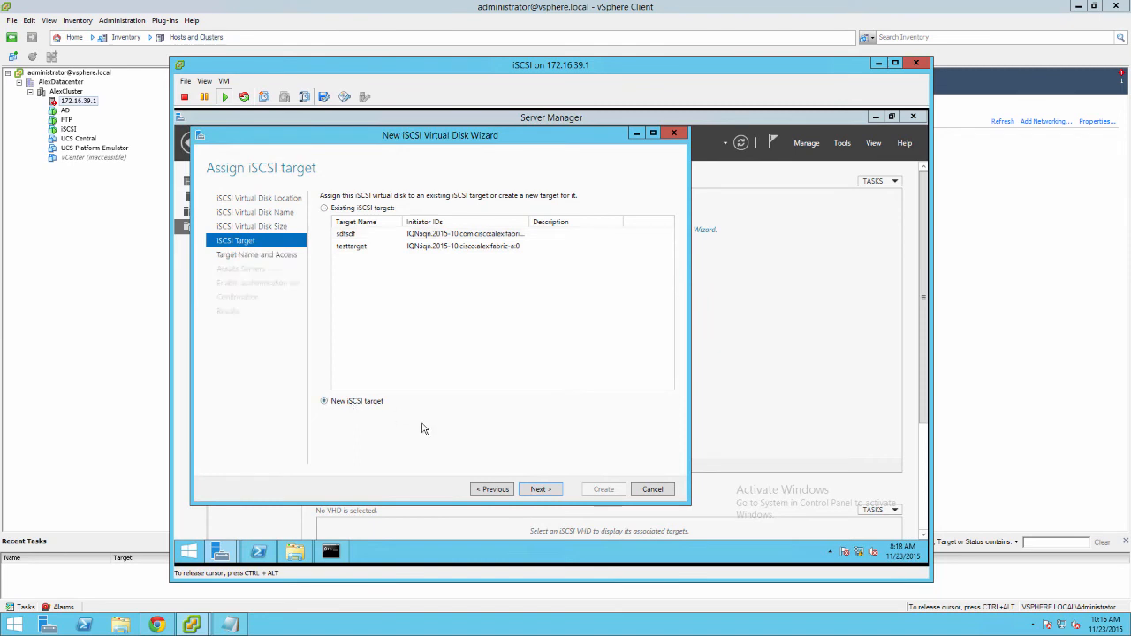
click(540, 489)
click(428, 197)
text(iscs)
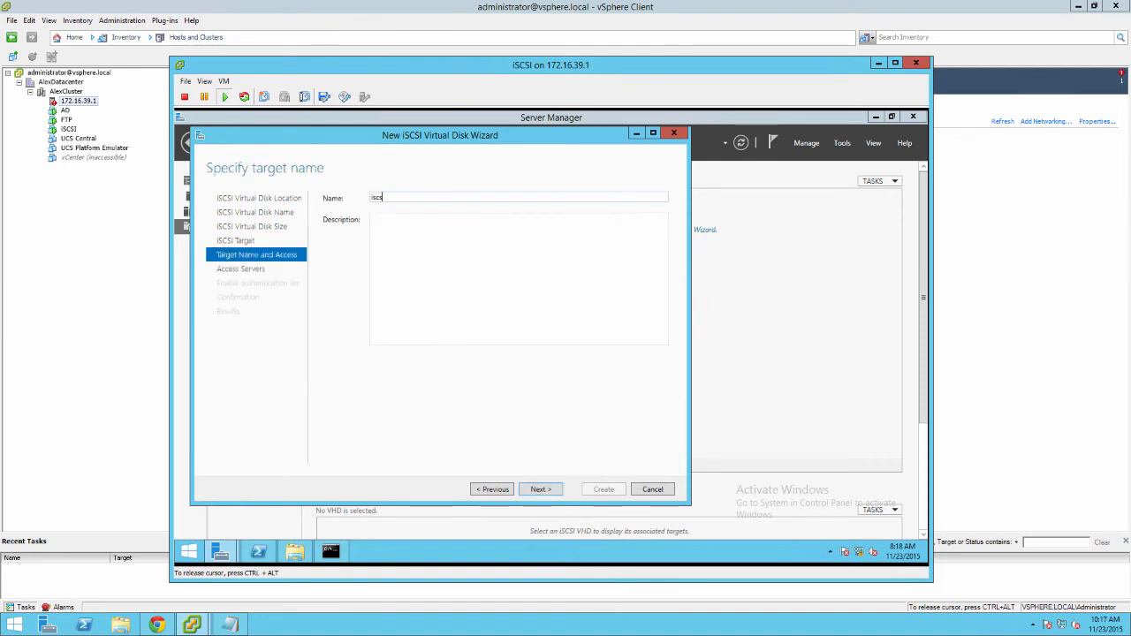
text(i-targets)
click(557, 491)
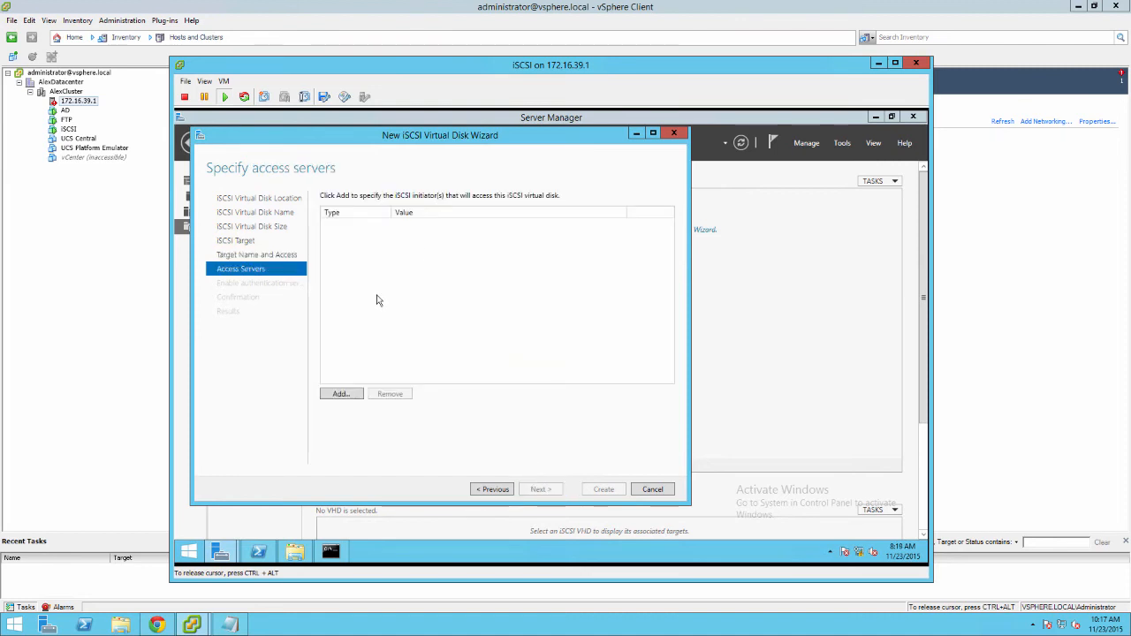
Step: Add the cached initiators iqn.2015-10.com.cisco:alex:fabric-a:0 and iqn.2015-10.com.cisco:alex:fabric-b:0 as access servers for the target
click(341, 394)
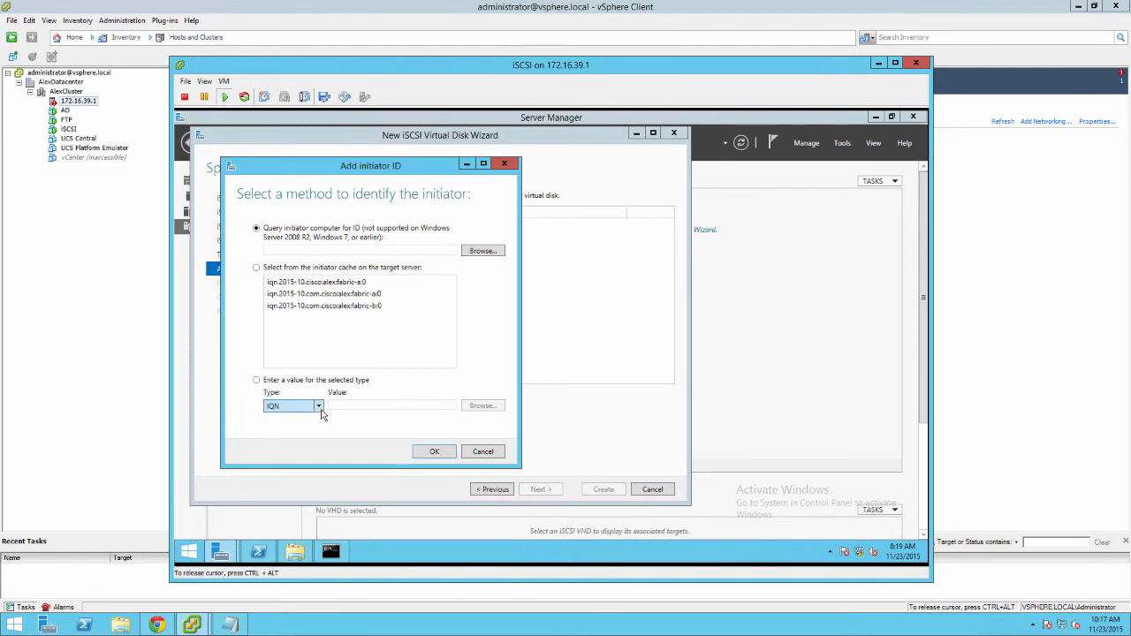
click(284, 407)
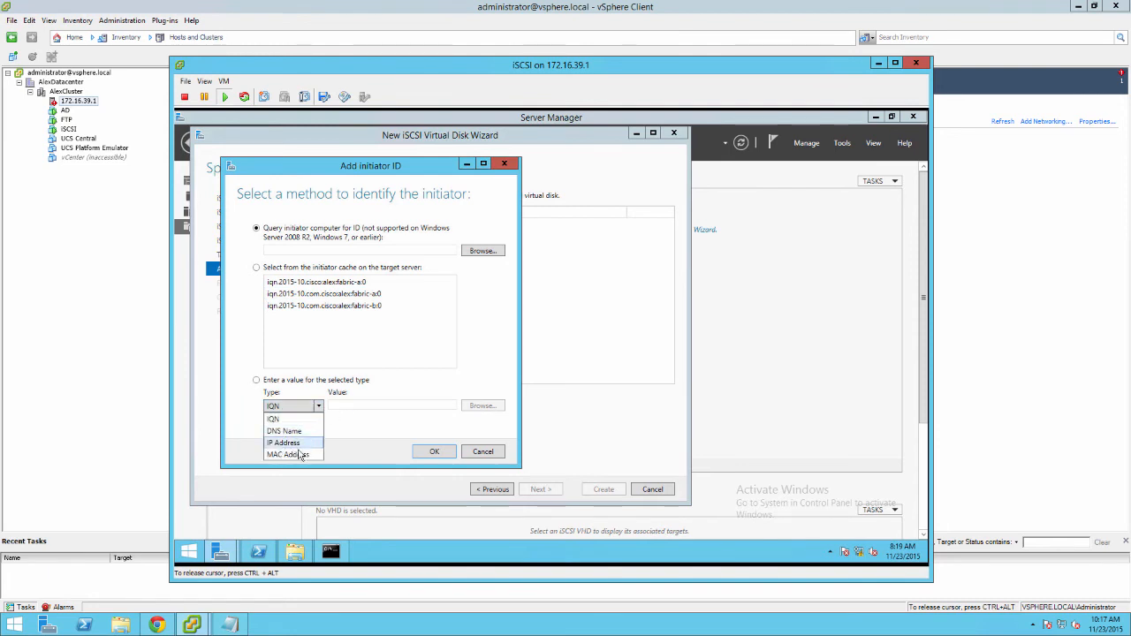
click(344, 329)
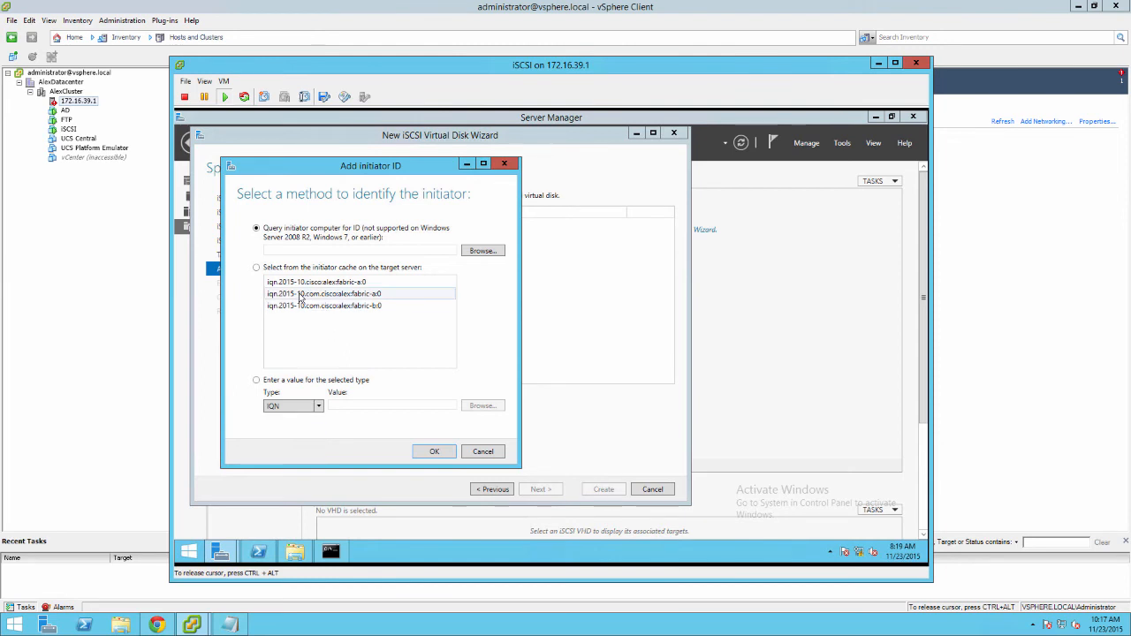
click(300, 298)
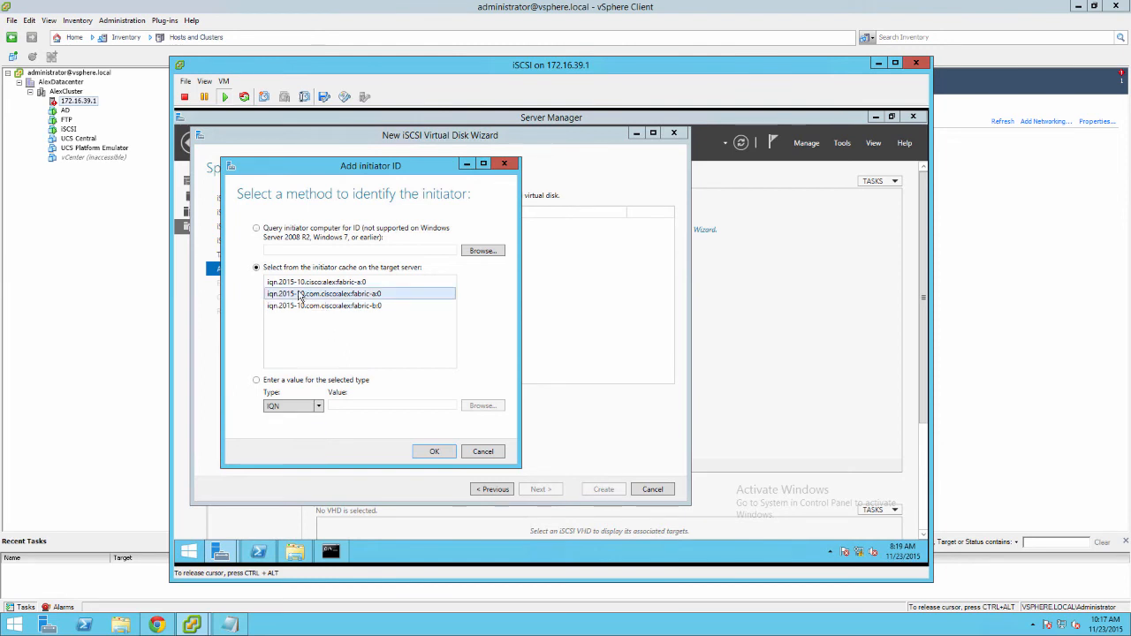
click(441, 452)
click(343, 394)
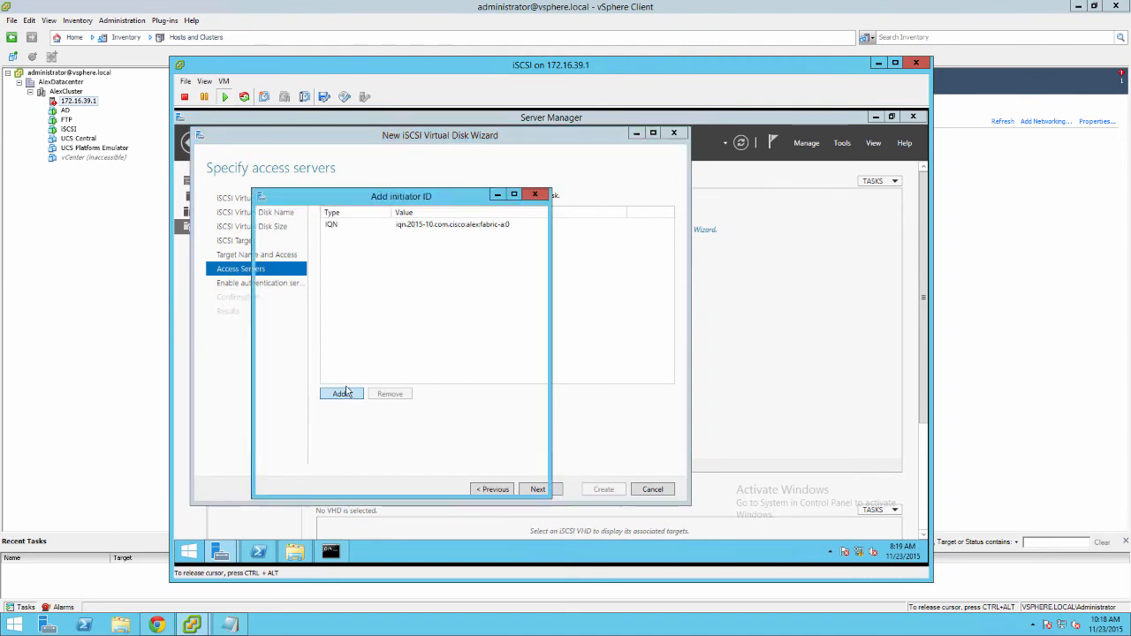
click(334, 336)
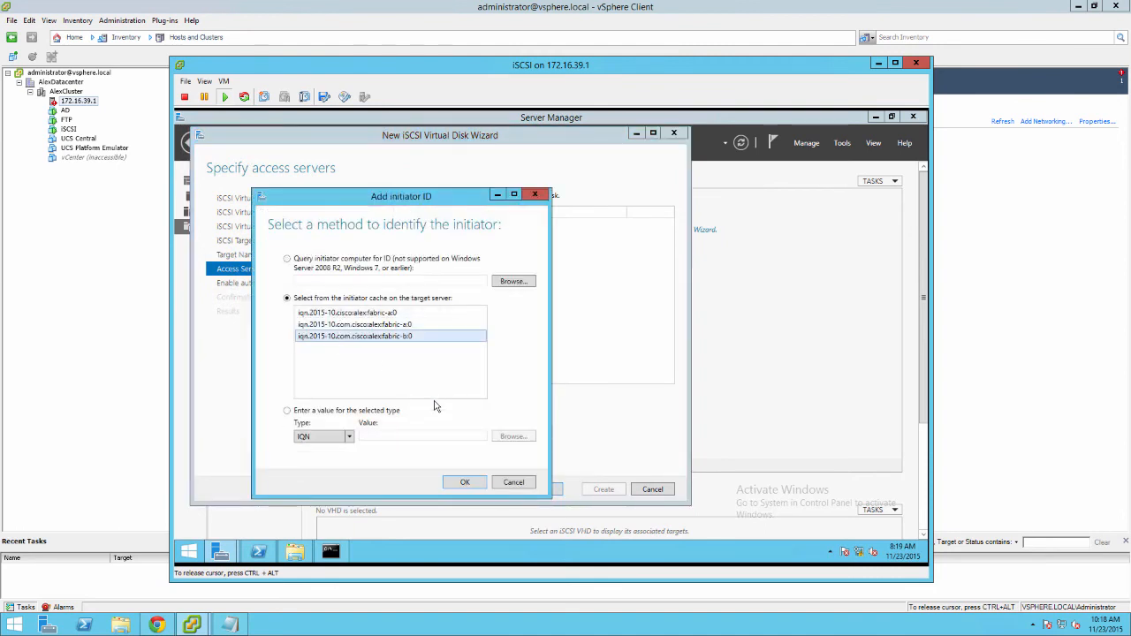
click(461, 482)
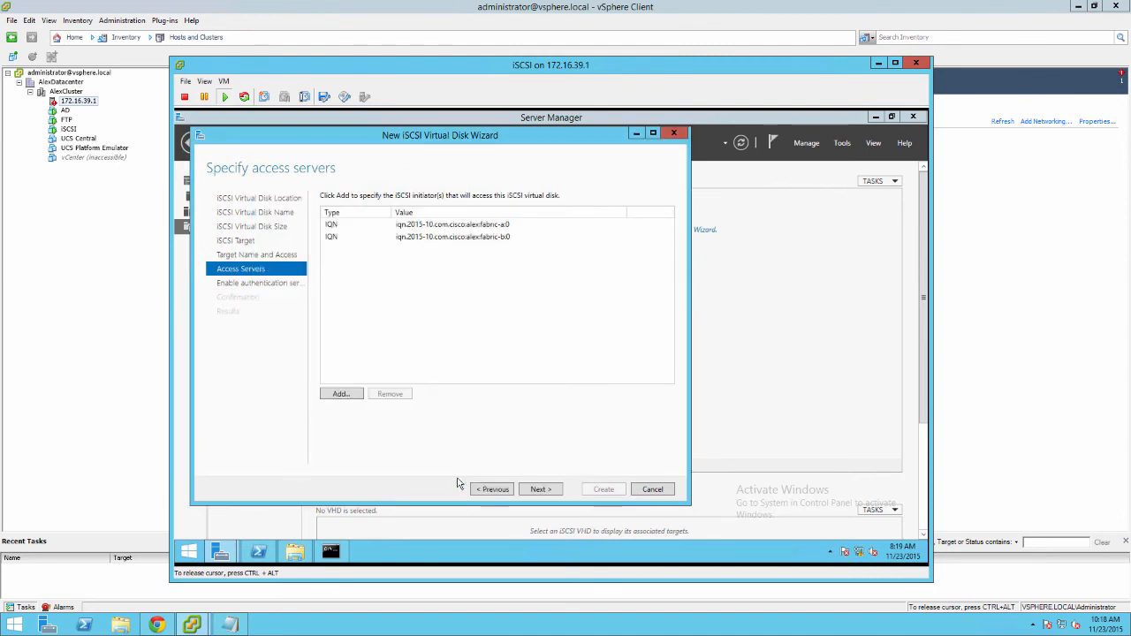
Step: Skip CHAP authentication, create the iSCSI virtual disk and close the wizard
click(539, 491)
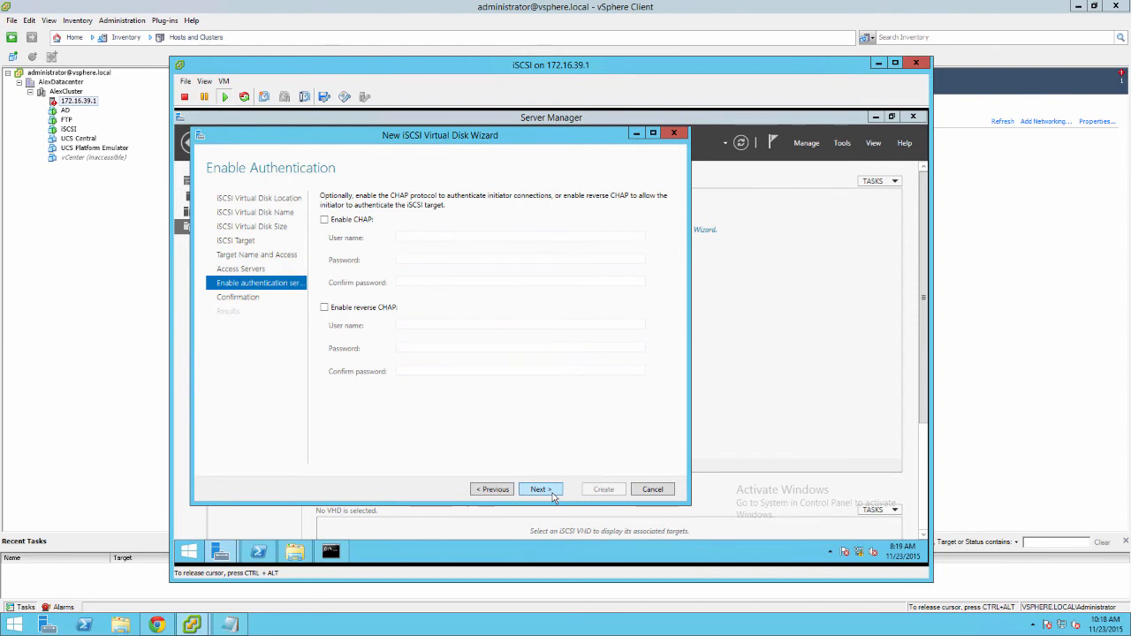
click(541, 489)
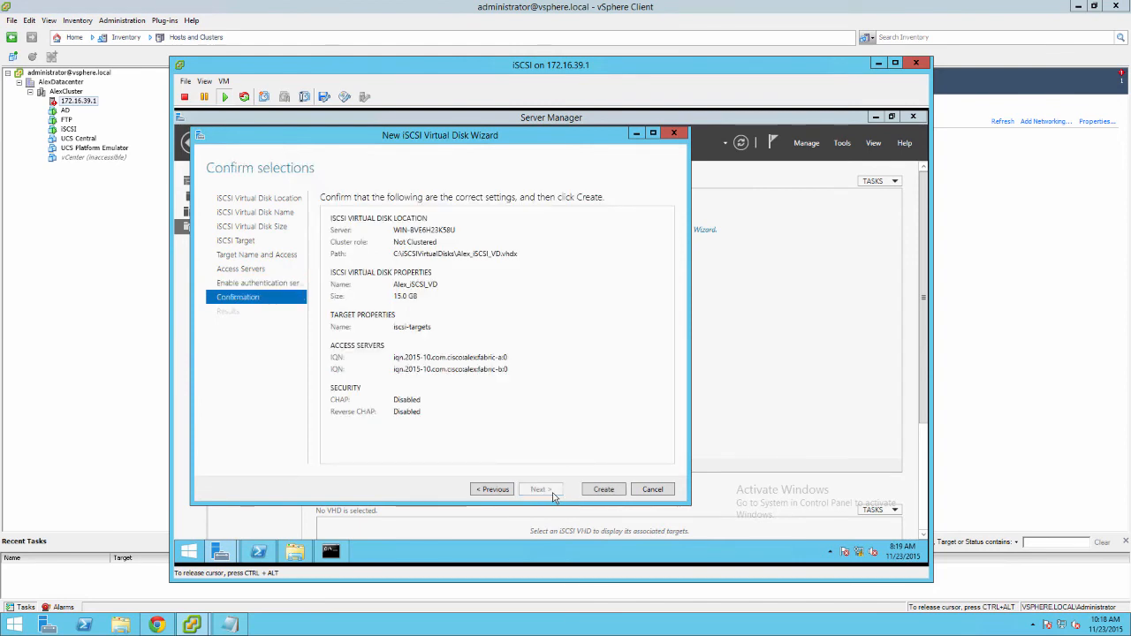
click(598, 493)
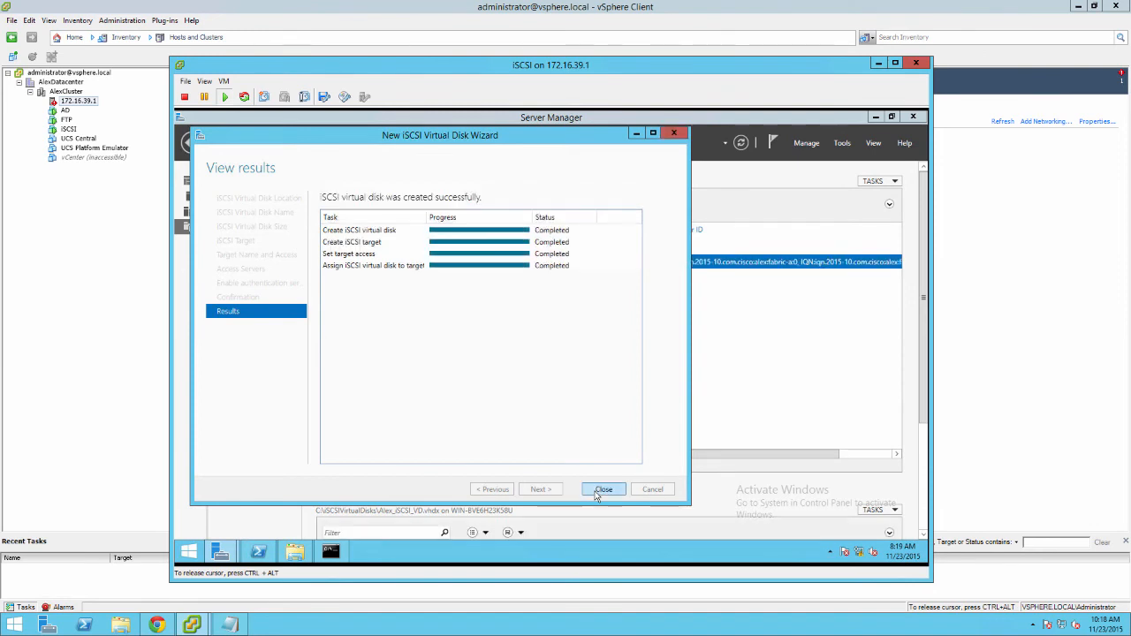
click(602, 490)
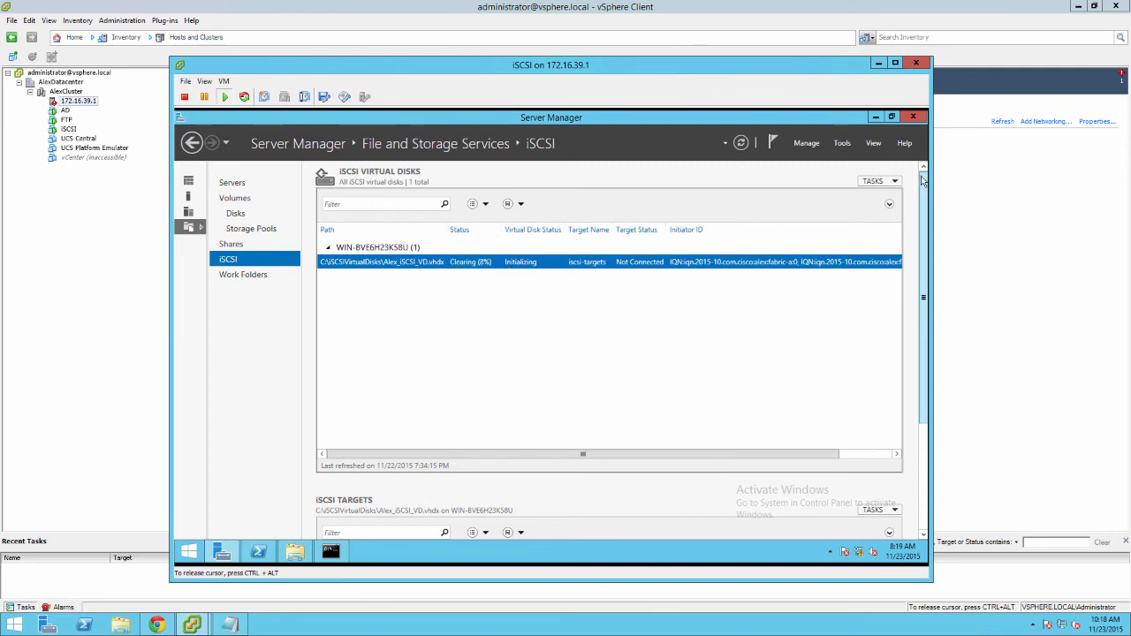
Step: Copy the IQN from the iscsi-targets properties and paste it as the iSCSI target name for iSCSI_eth0 in UCS Manager
scroll(919, 181, down, 3)
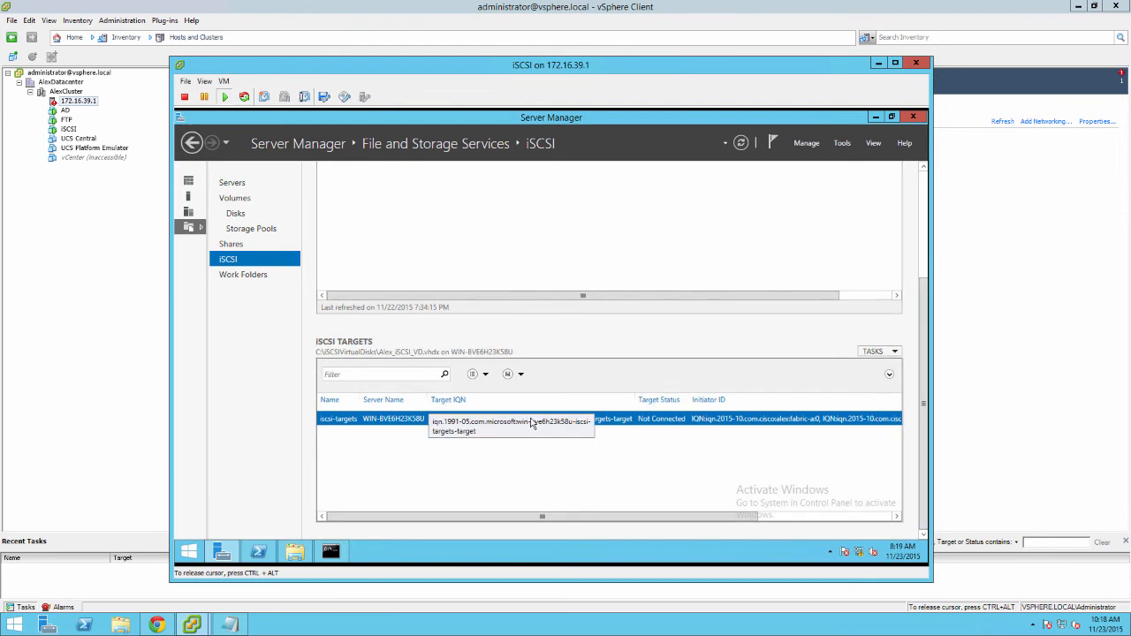
right_click(628, 418)
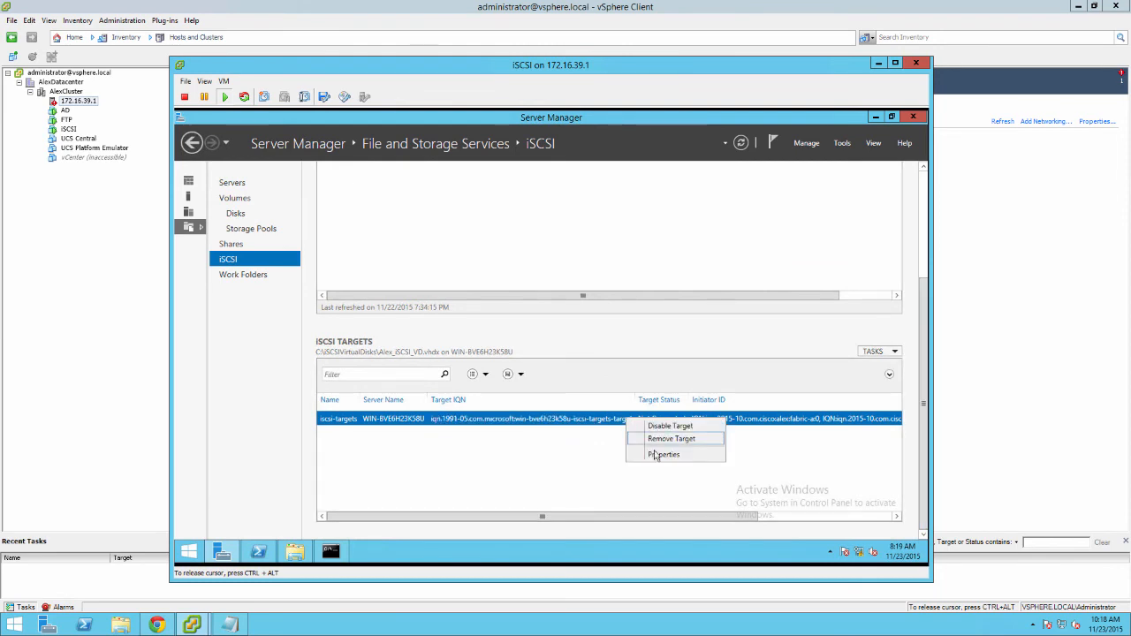
click(655, 455)
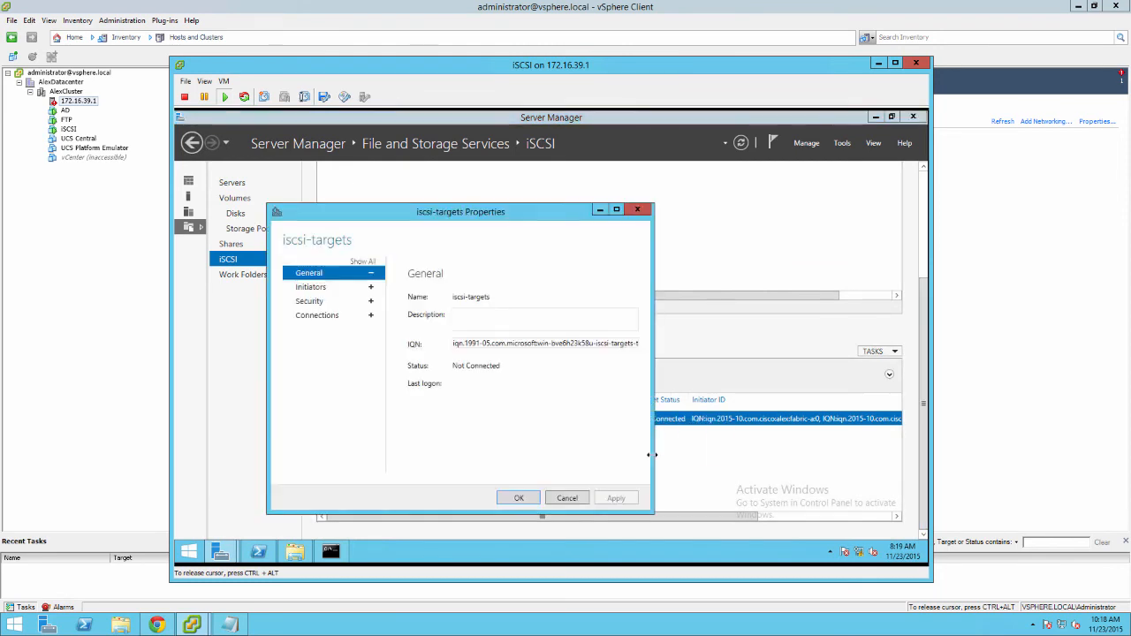
triple_click(509, 344)
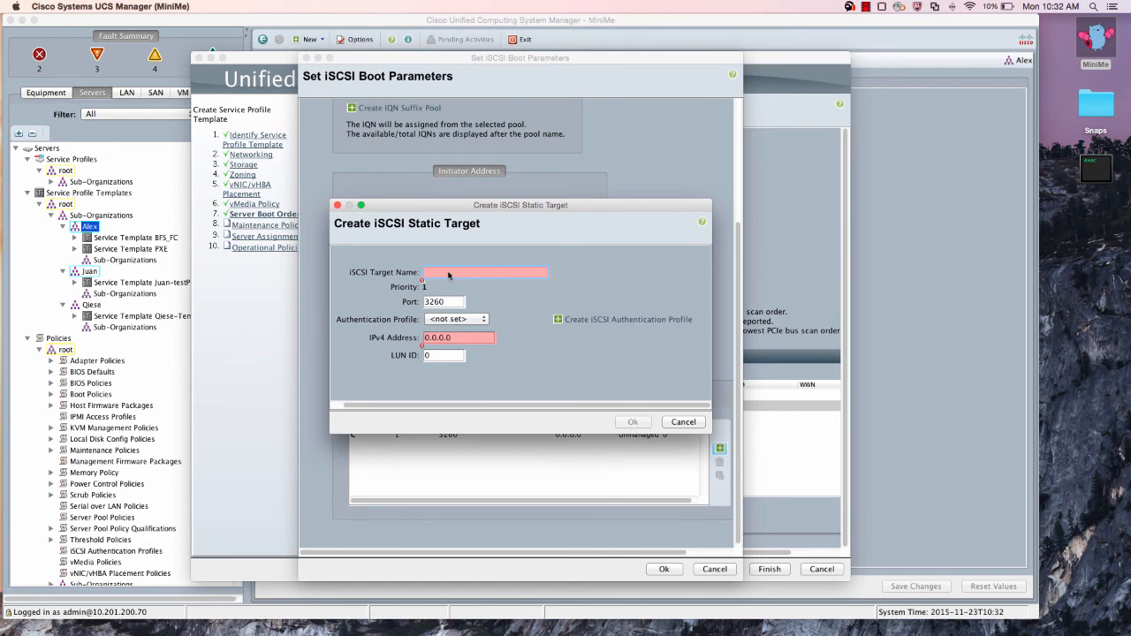
click(448, 276)
key(super+v)
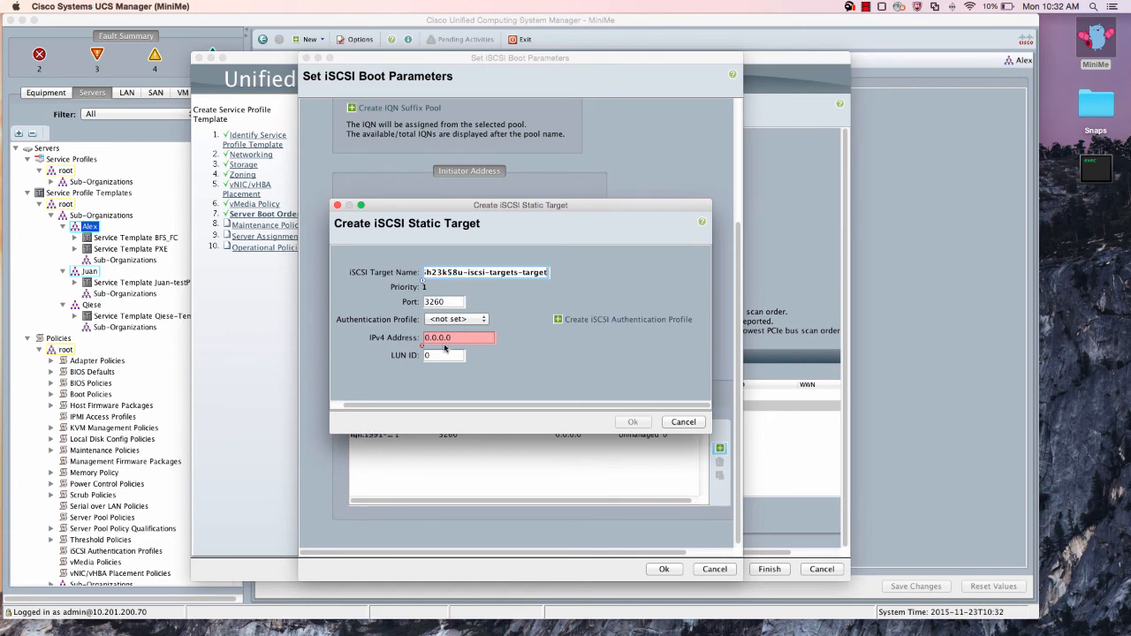
click(458, 341)
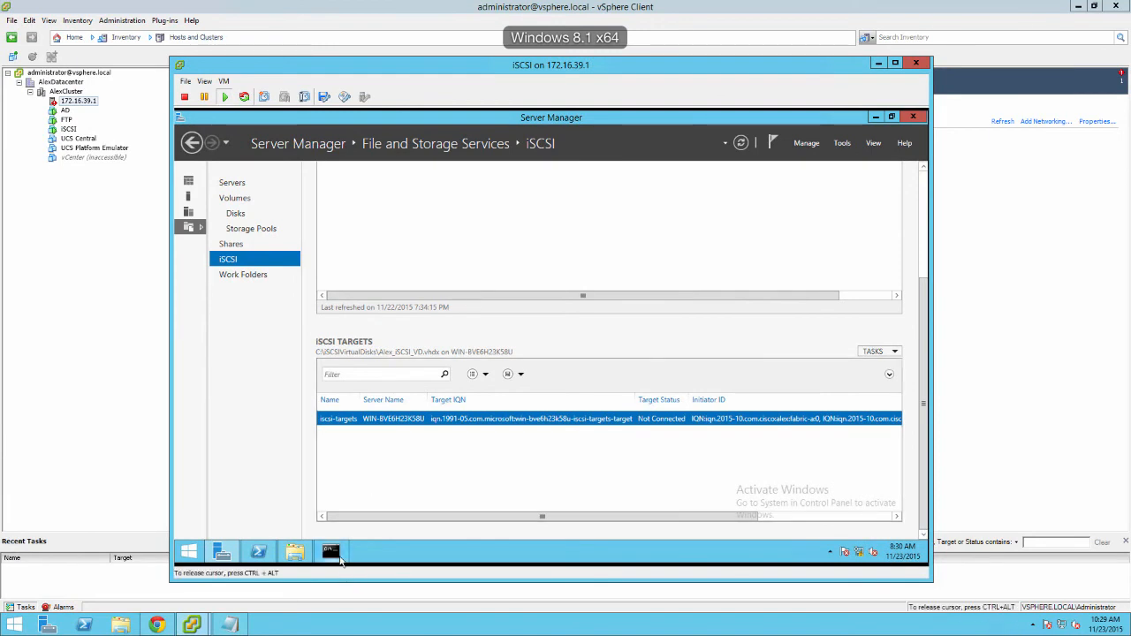
Step: On the iSCSI server, run ipconfig in Command Prompt to look up its IPv4 address and ping 172.16.39.126
click(339, 557)
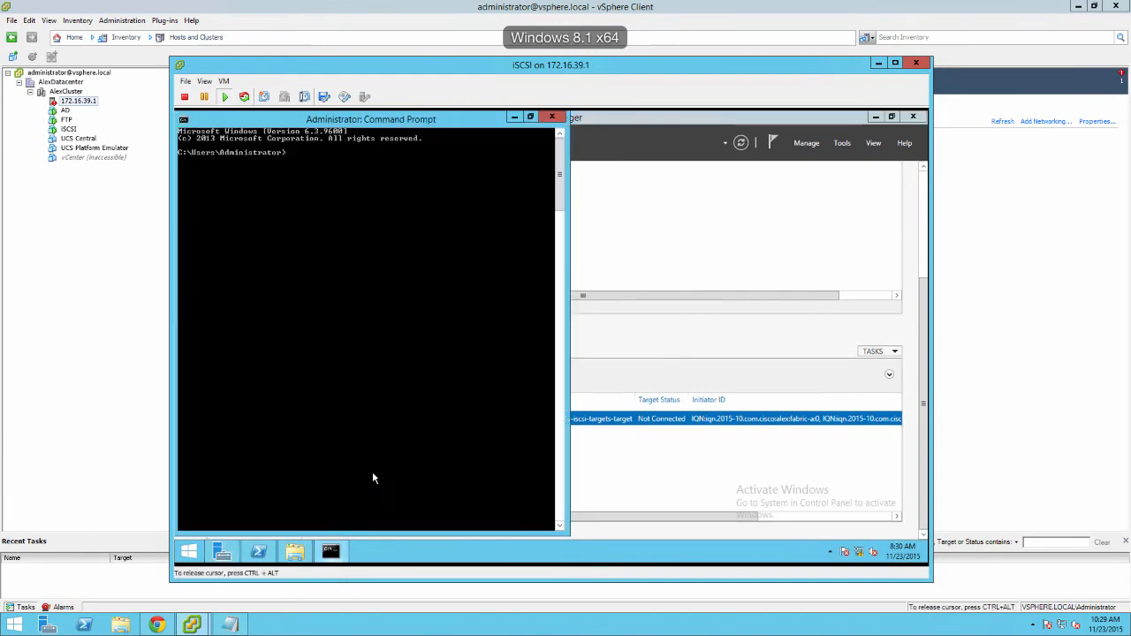
text(ipcon)
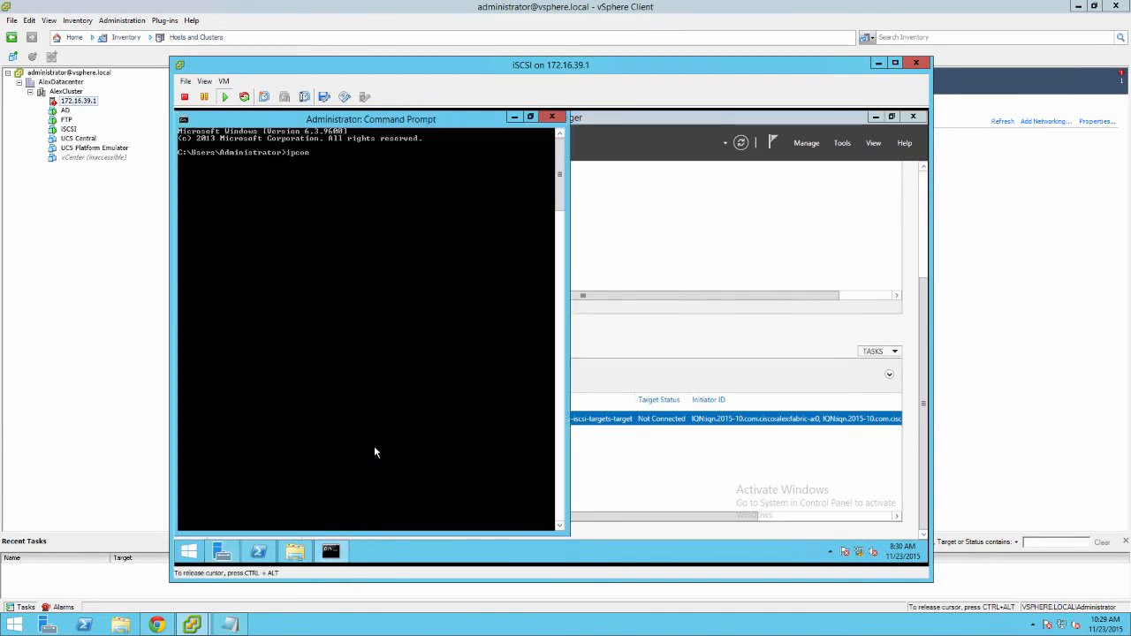
text(fig)
key(Return)
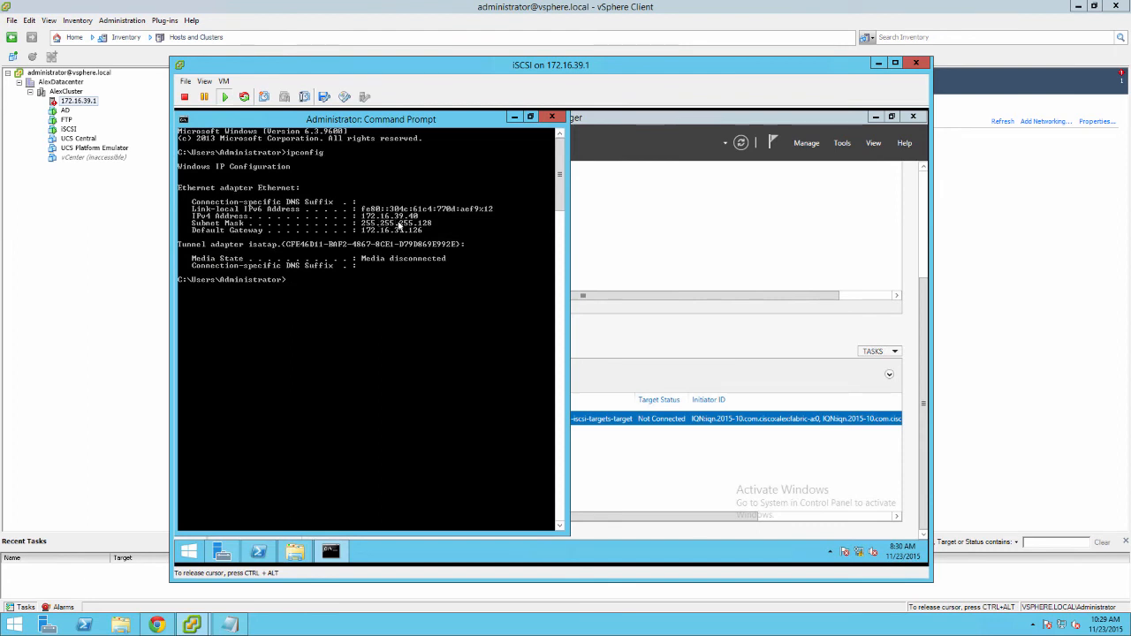
text(ping)
text(172.16.39.126)
key(Return)
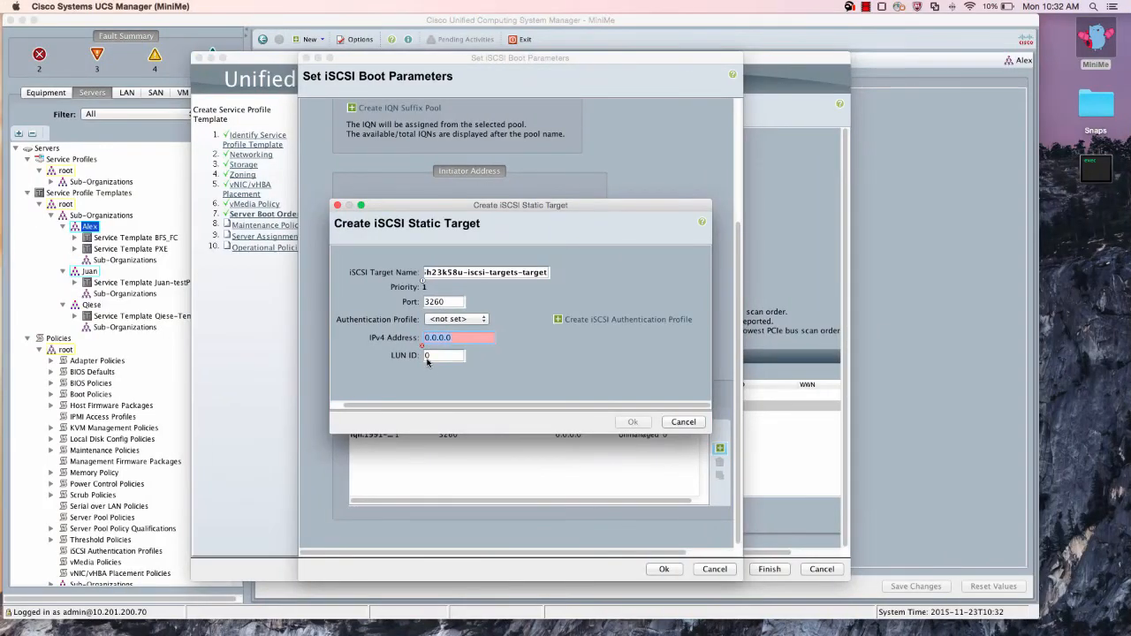
Step: Set the static target's IPv4 address to 172.16.39.40 and accept the iSCSI_eth0 boot parameters in UCS Manager
text(172.16.39.40)
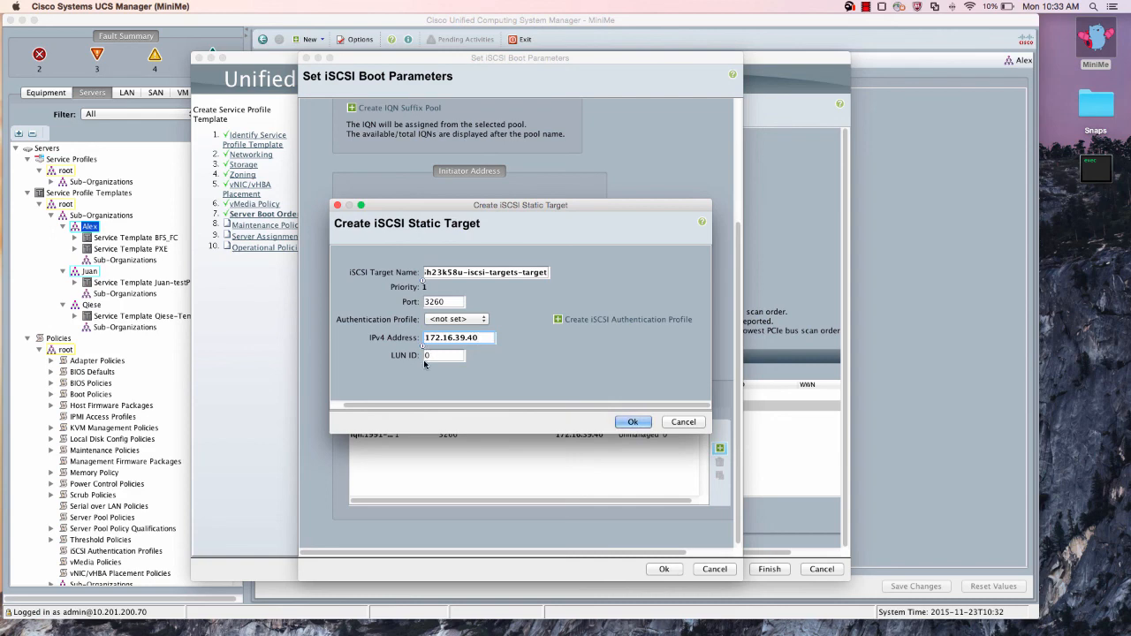
click(633, 422)
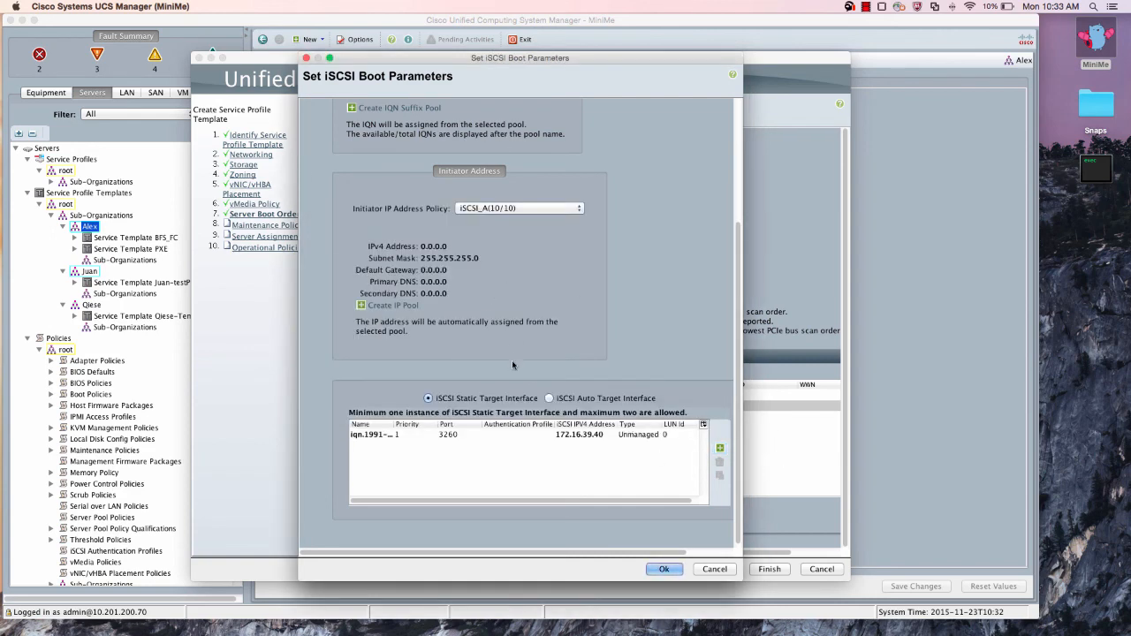
click(664, 569)
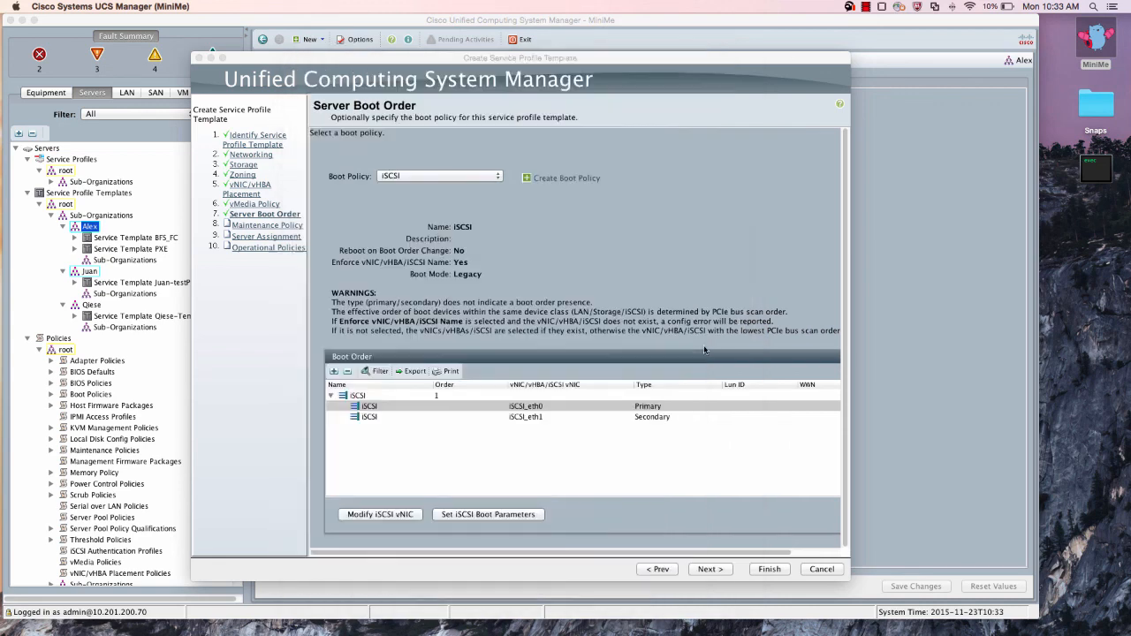
Step: In the boot parameters of iSCSI_eth1, assign iSCSI_B as both the initiator name pool and the initiator IP address policy
click(503, 417)
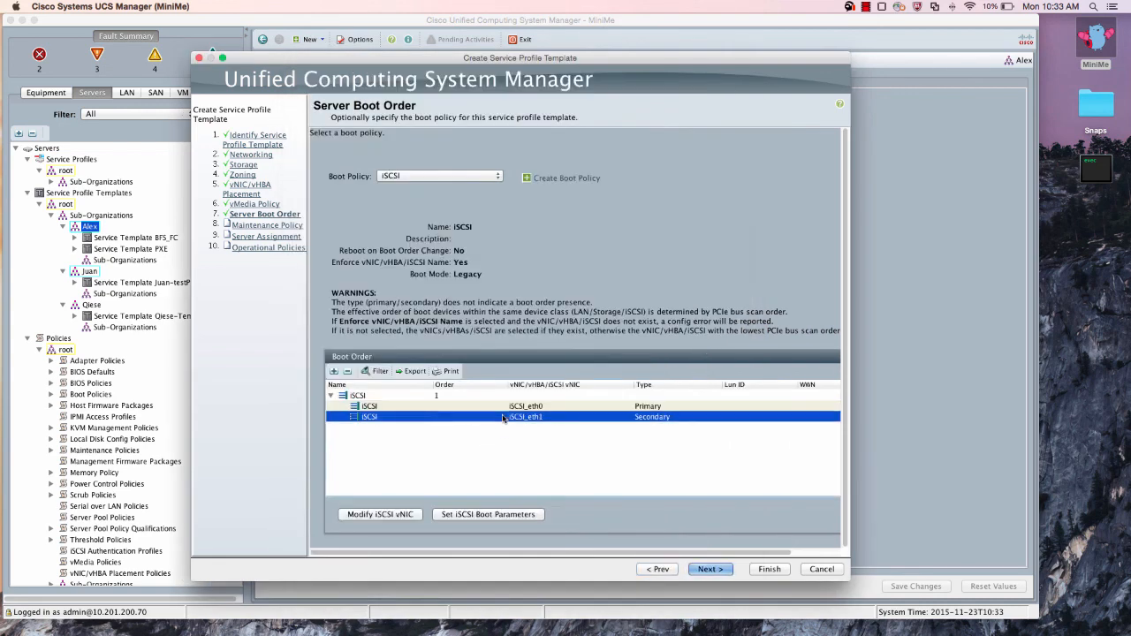
click(473, 516)
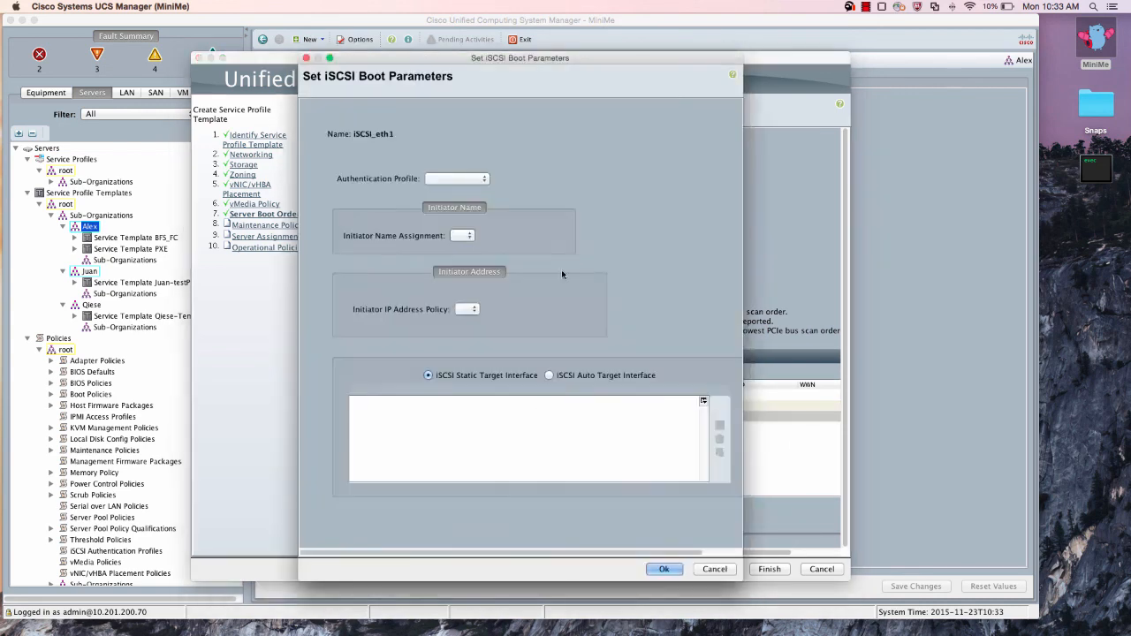
click(495, 235)
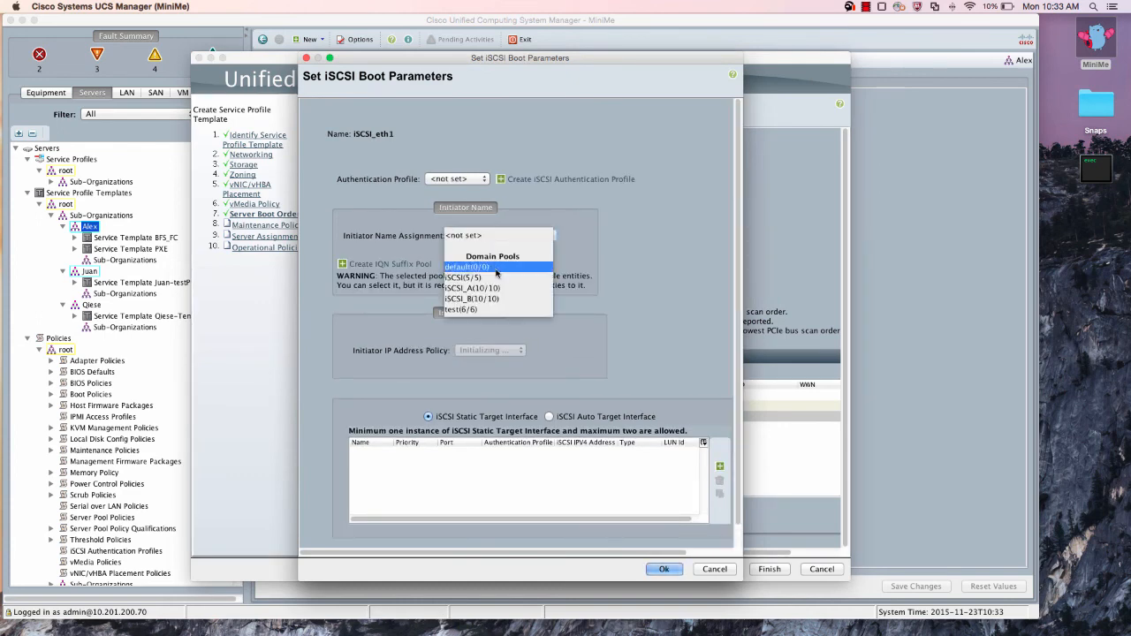
click(476, 299)
click(512, 379)
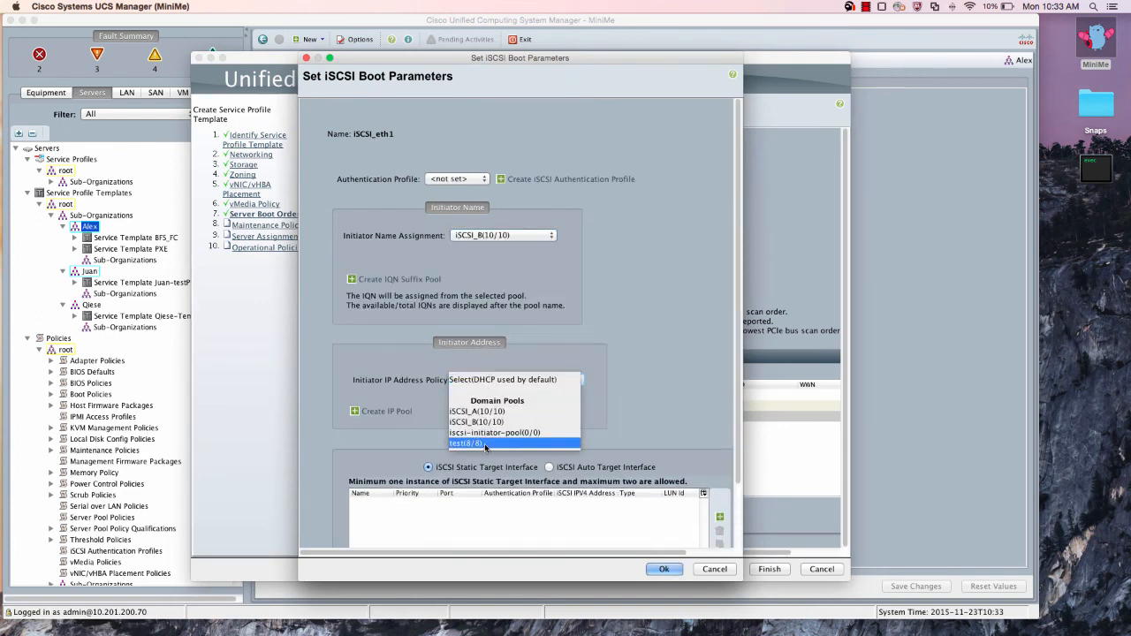
click(477, 421)
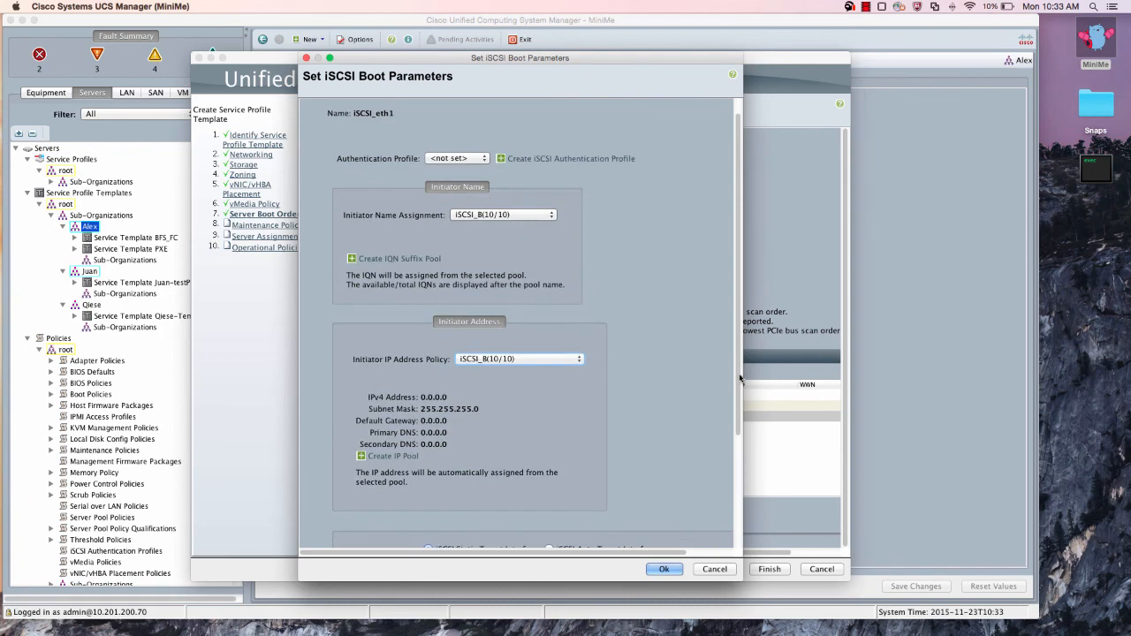
Step: Add a static target to iSCSI_eth1 with the copied IQN and IPv4 address 172.16.39.40, and accept its boot parameters
scroll(740, 380, down, 5)
click(718, 444)
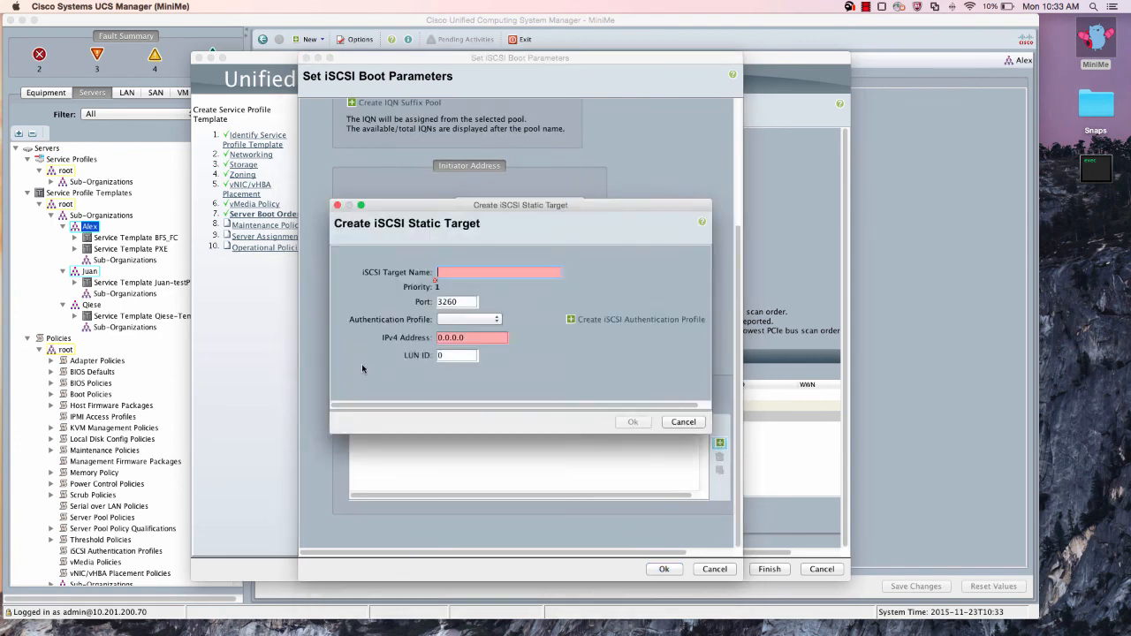
key(super+v)
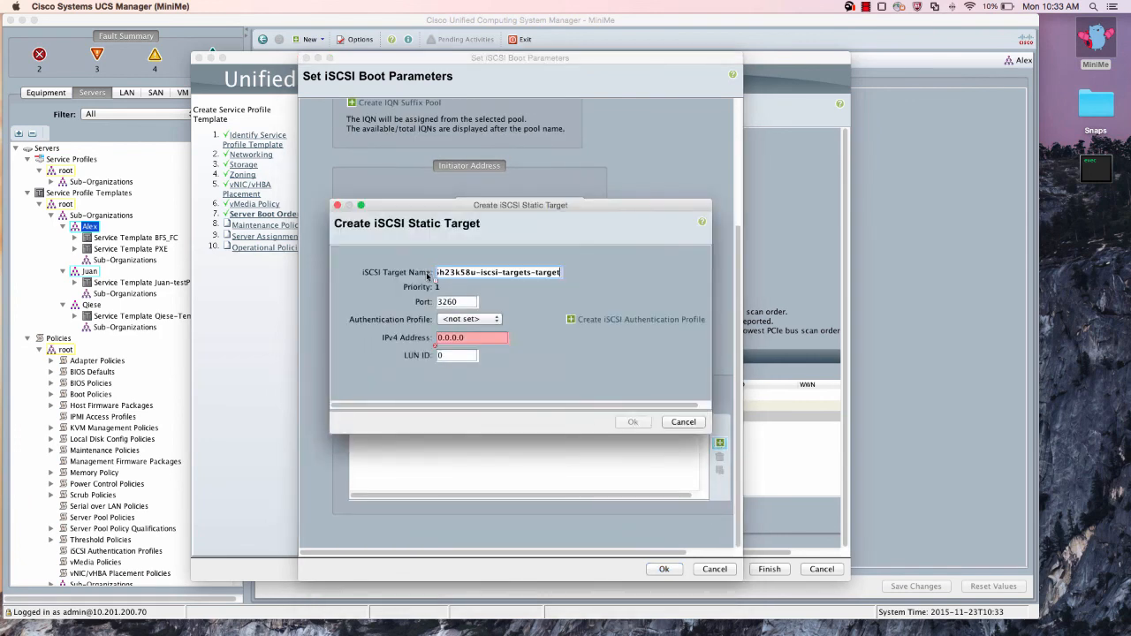
click(444, 338)
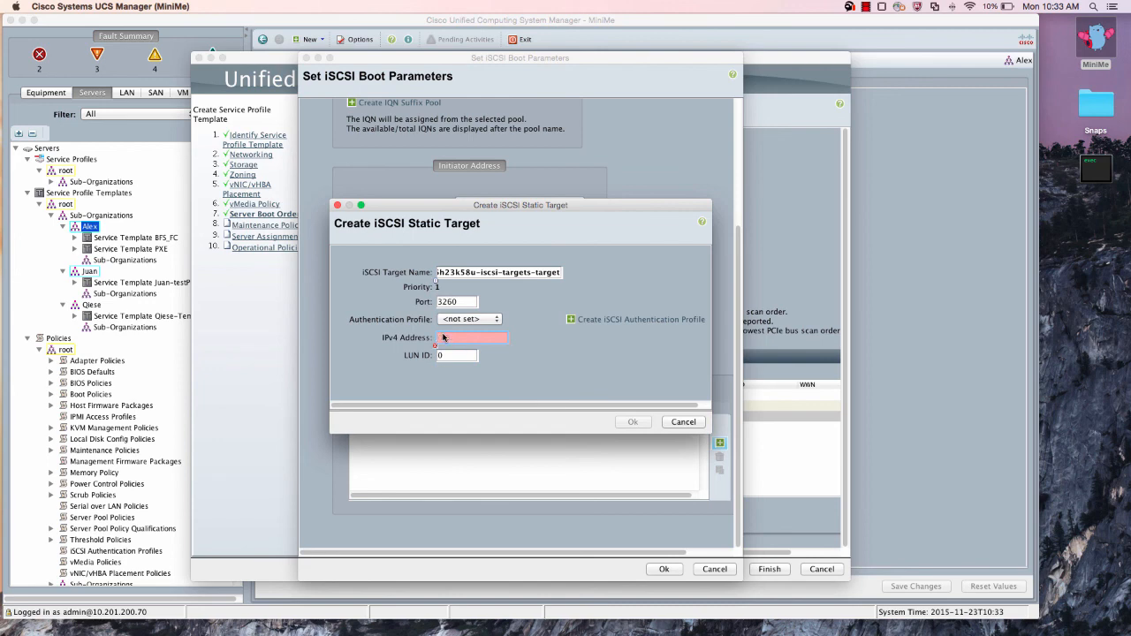
text(172.16.)
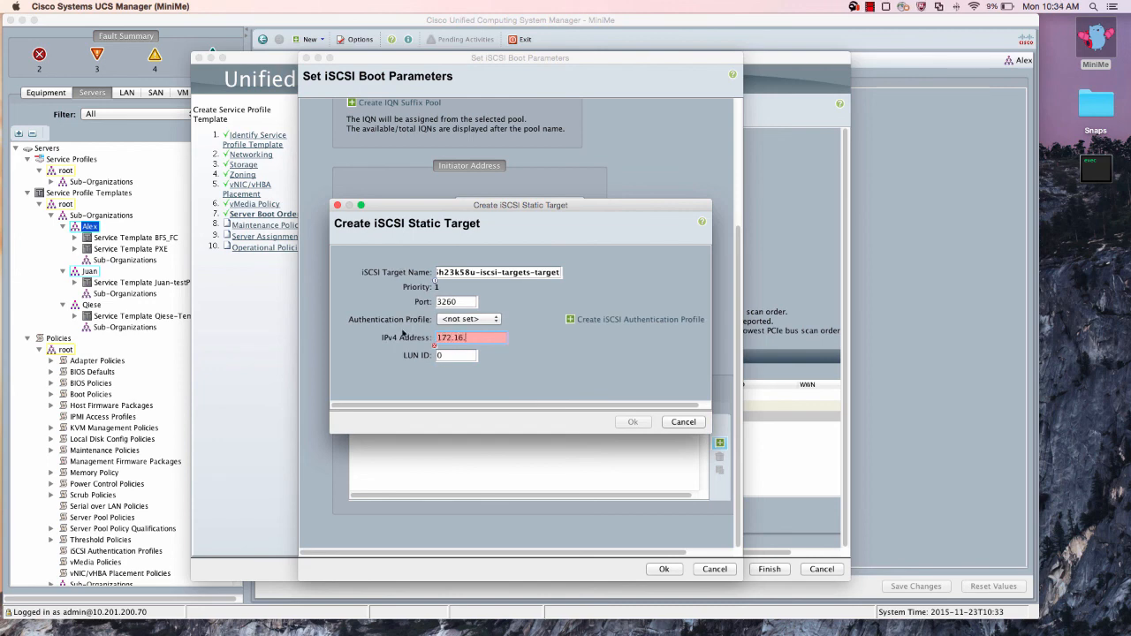
text(39.40)
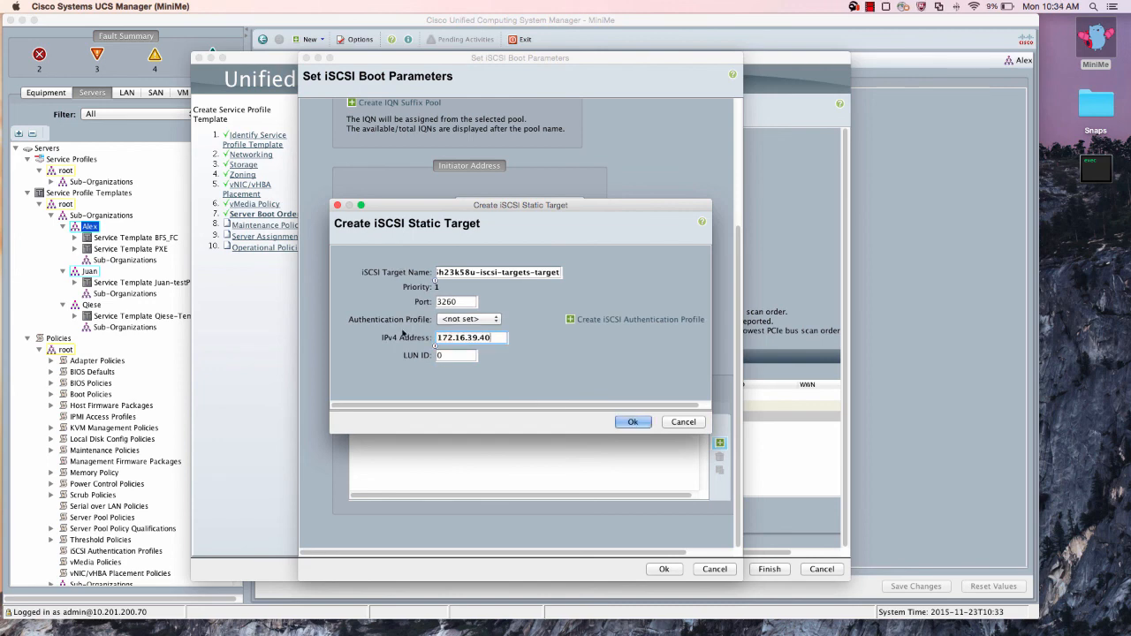
click(633, 422)
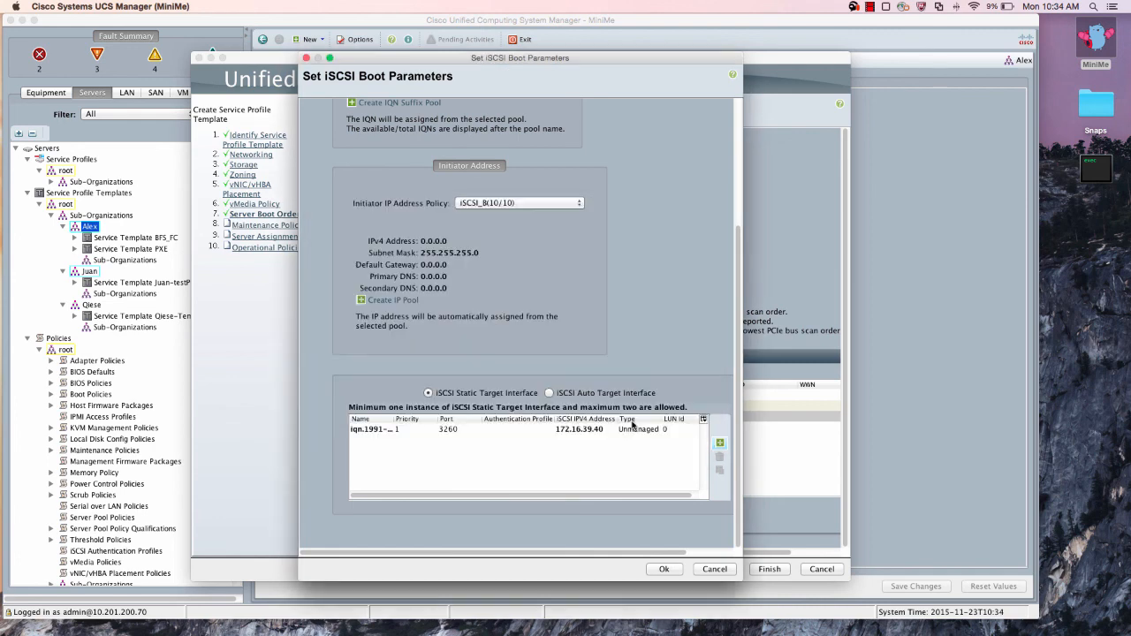
click(664, 569)
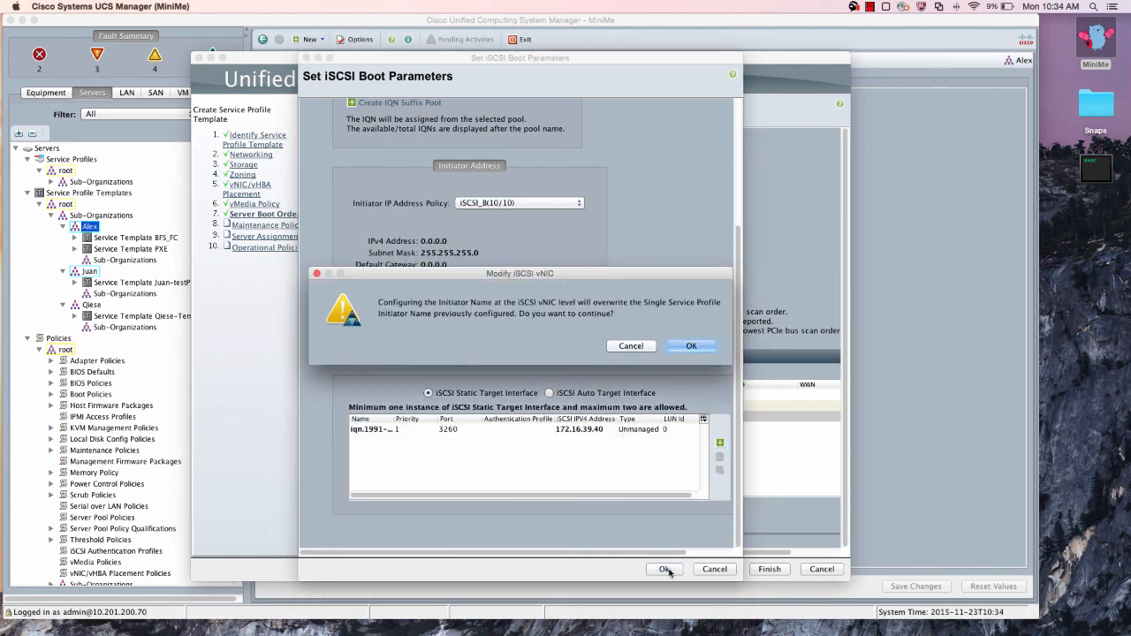
click(700, 347)
click(608, 419)
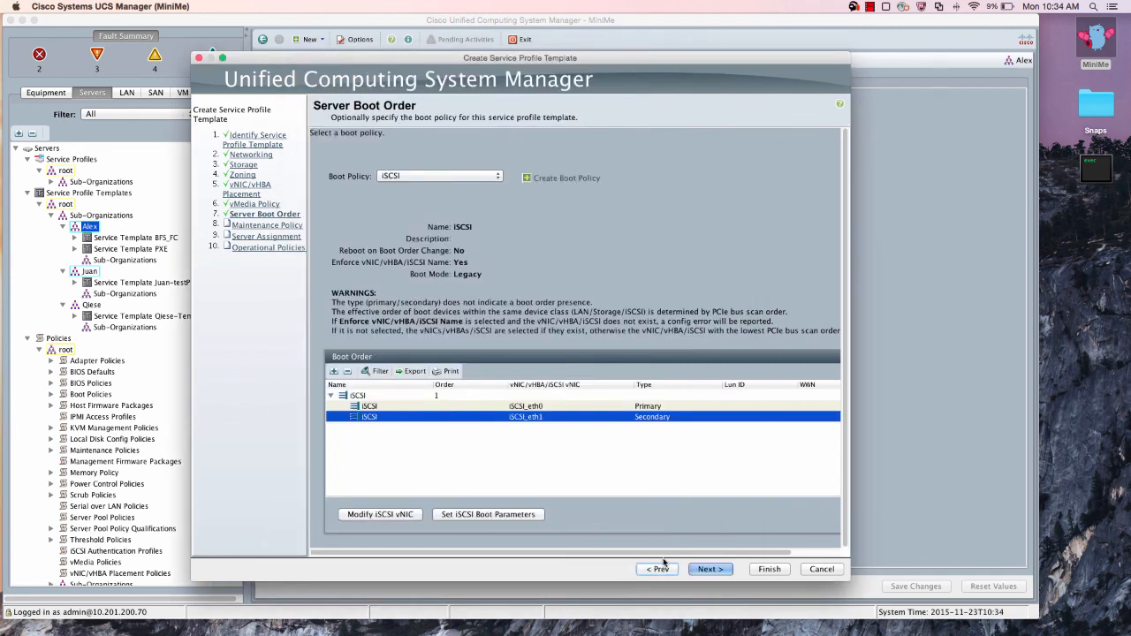
Step: Keep the default maintenance policy, server assignment and operational policies, and finish creating the BFS_iSCSI service profile template
click(714, 569)
click(715, 570)
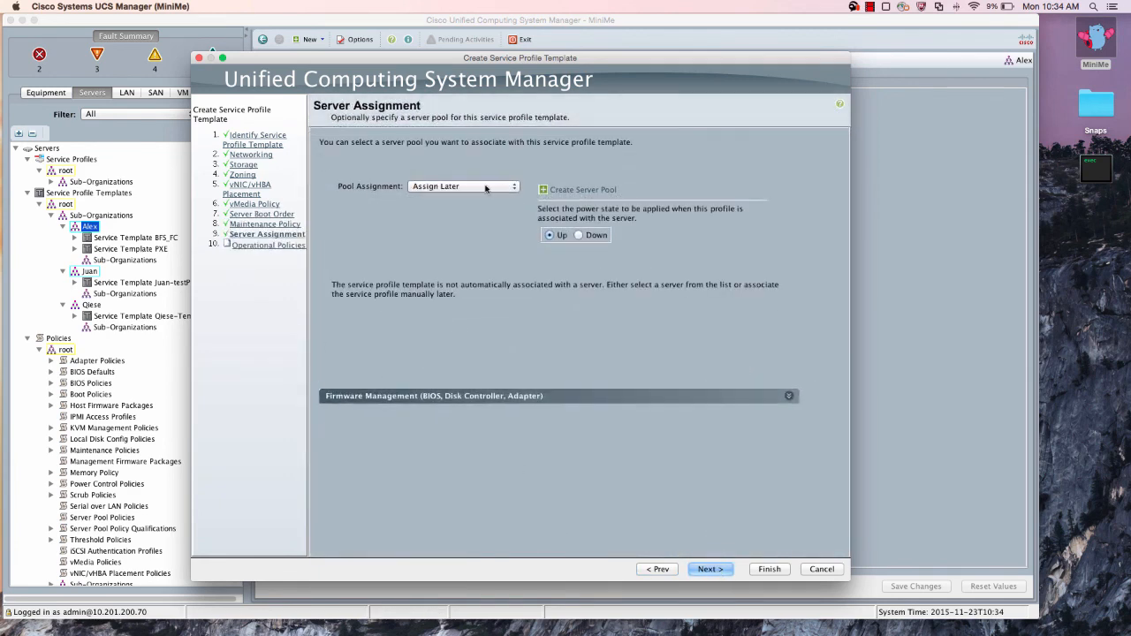
click(711, 569)
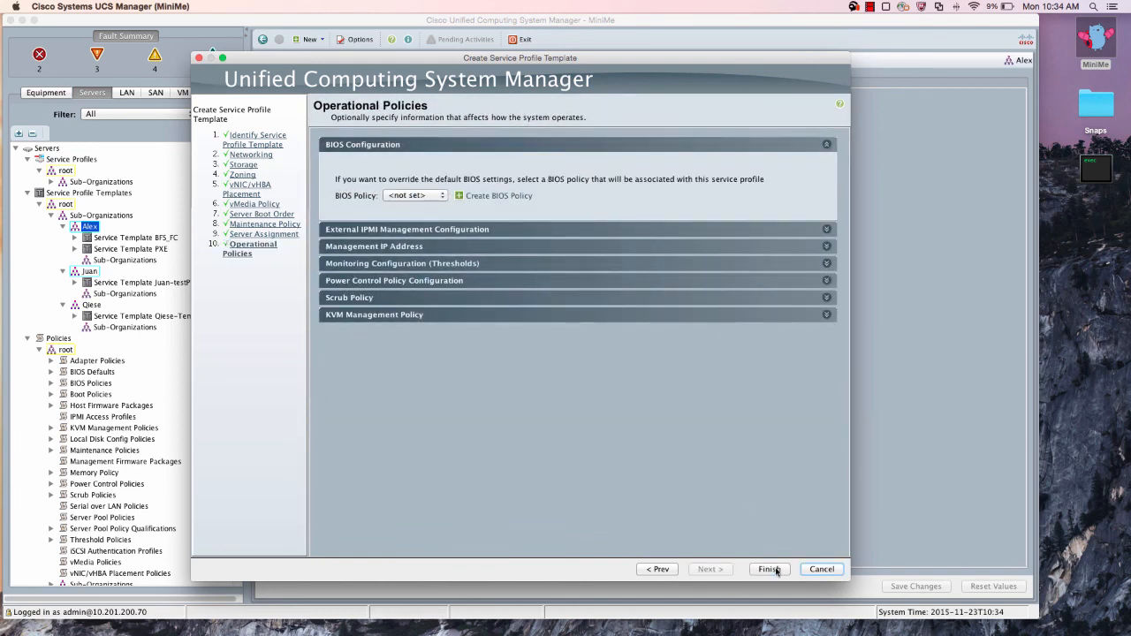
click(769, 568)
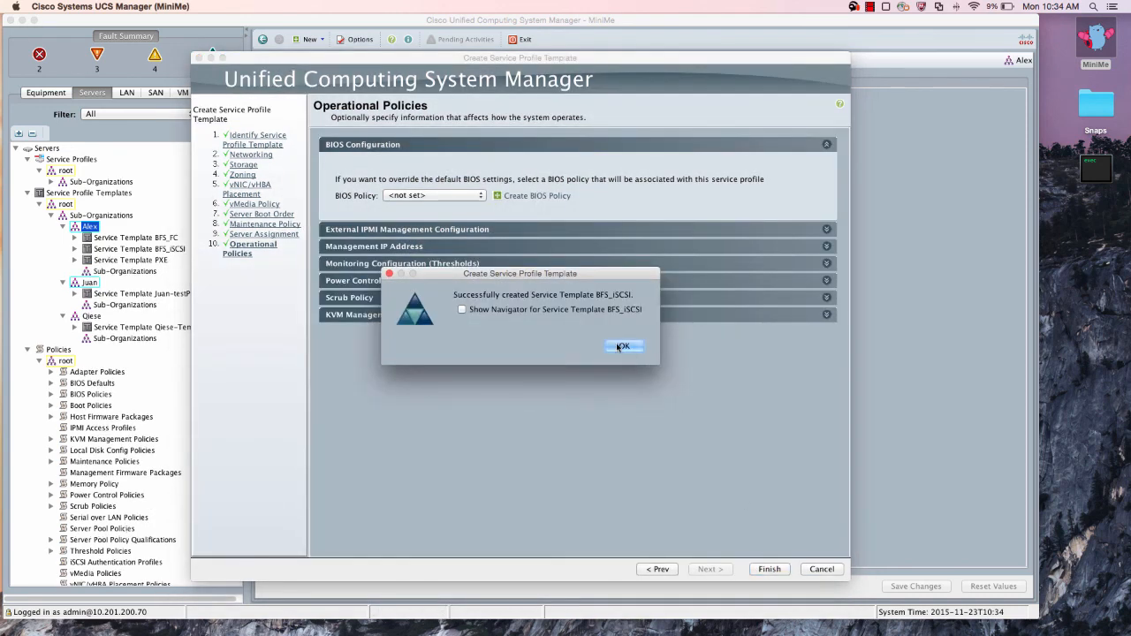
click(623, 347)
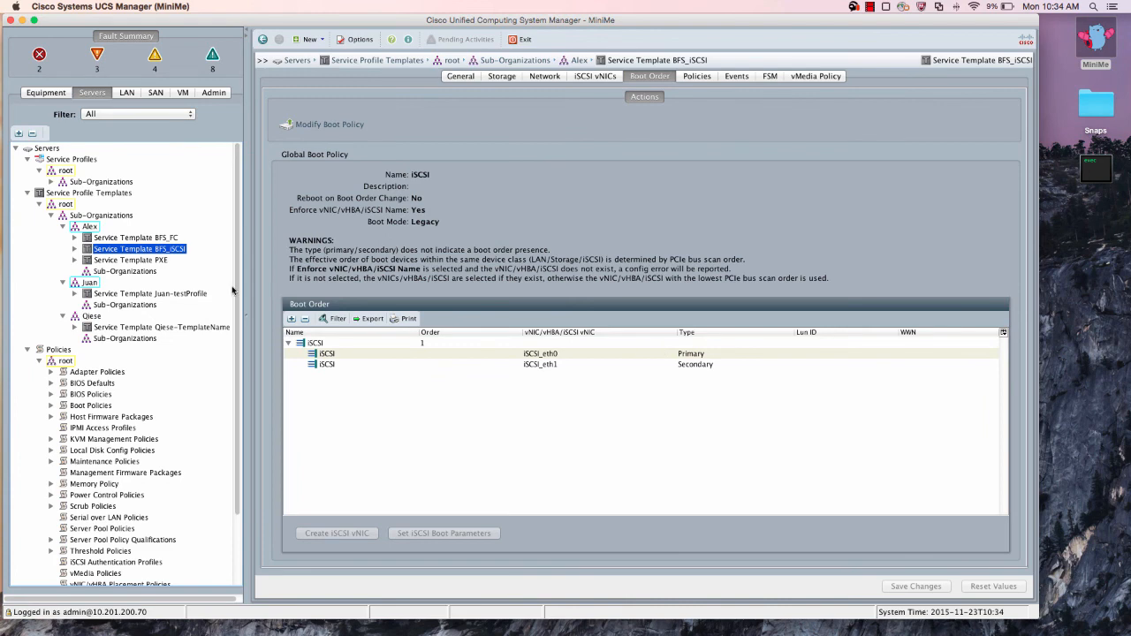
Step: Create one service profile from the BFS_iSCSI template with the naming prefix iSCSI0
right_click(170, 253)
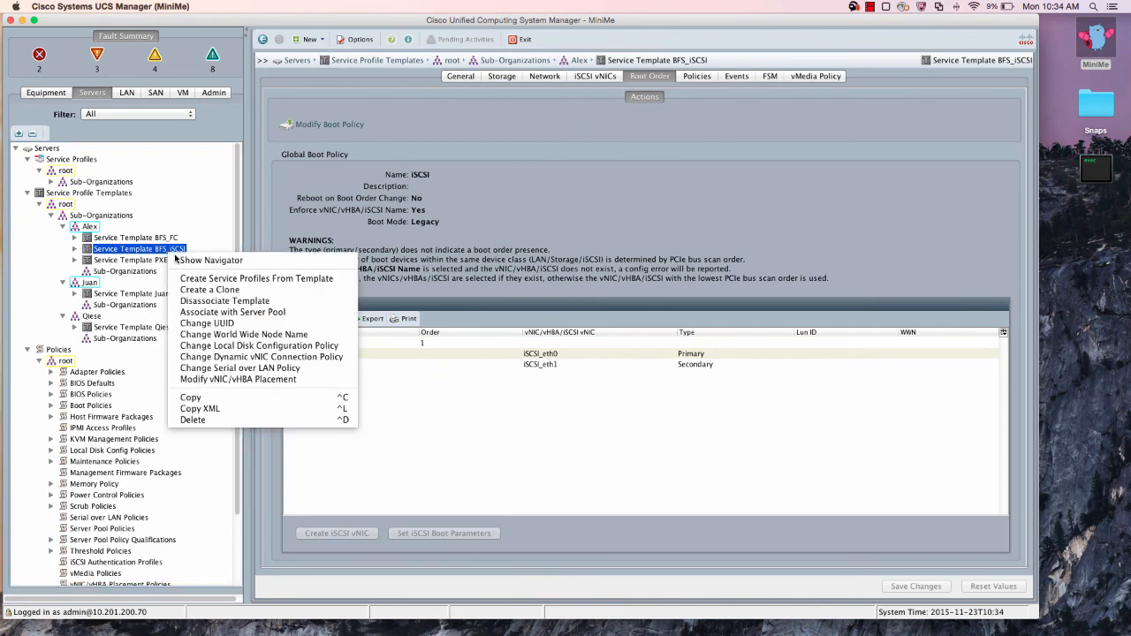
click(248, 280)
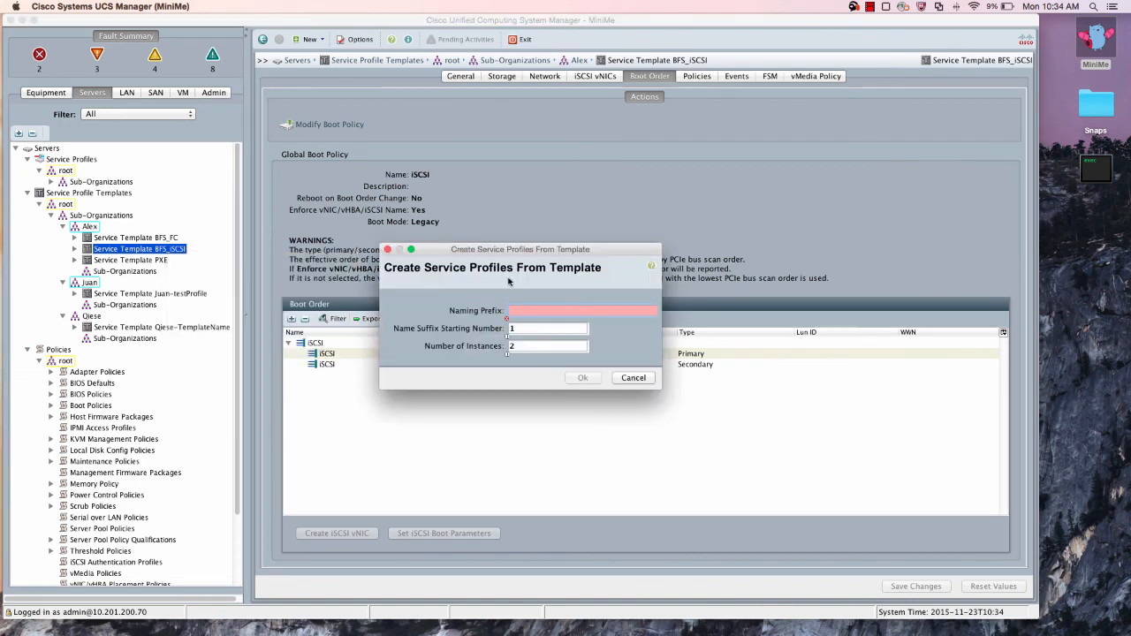
text(iSCSI0)
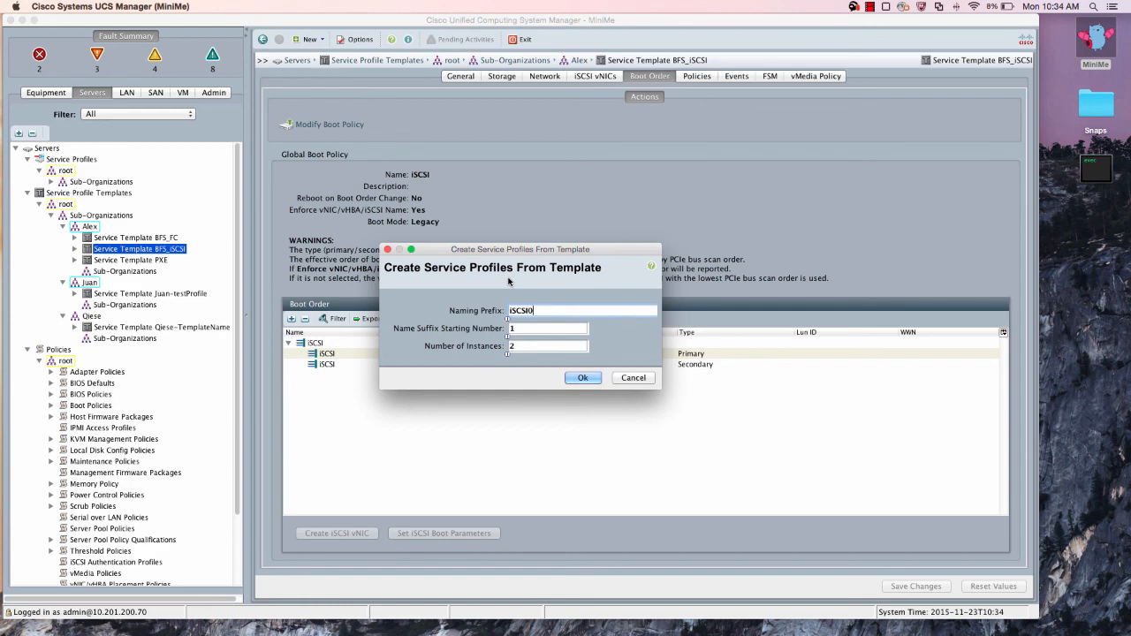
double_click(523, 346)
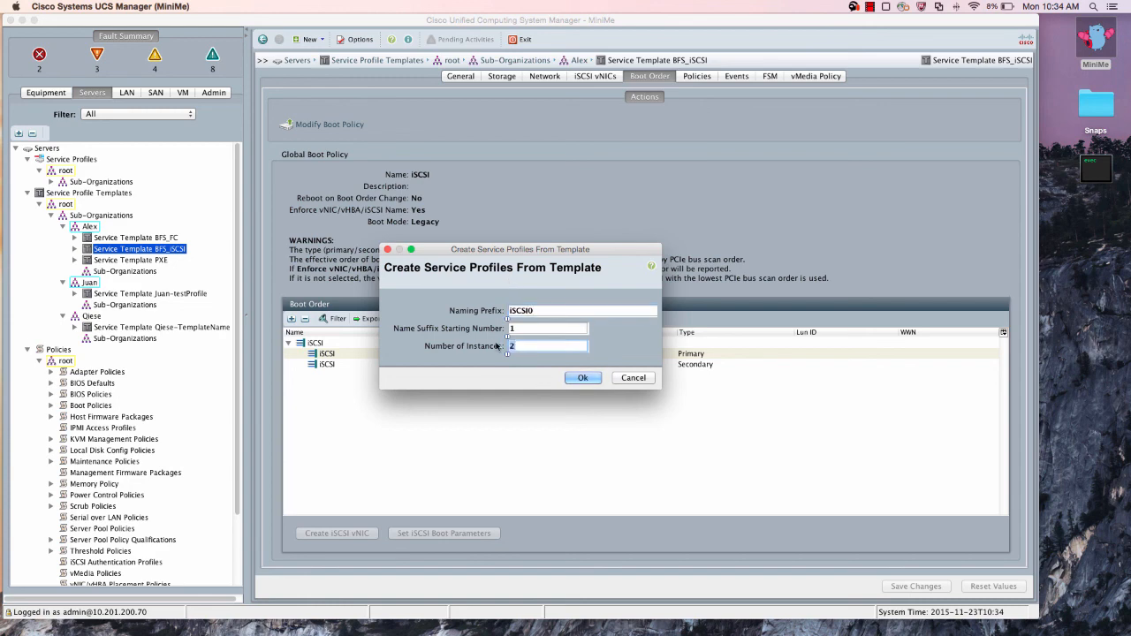
text(1)
click(582, 378)
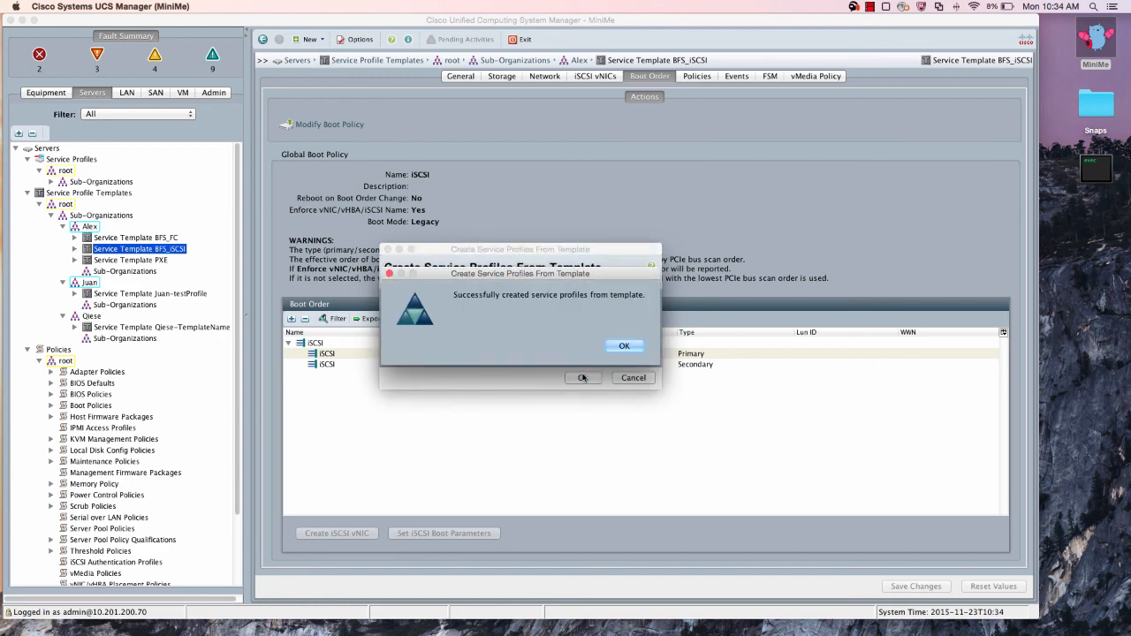
click(629, 348)
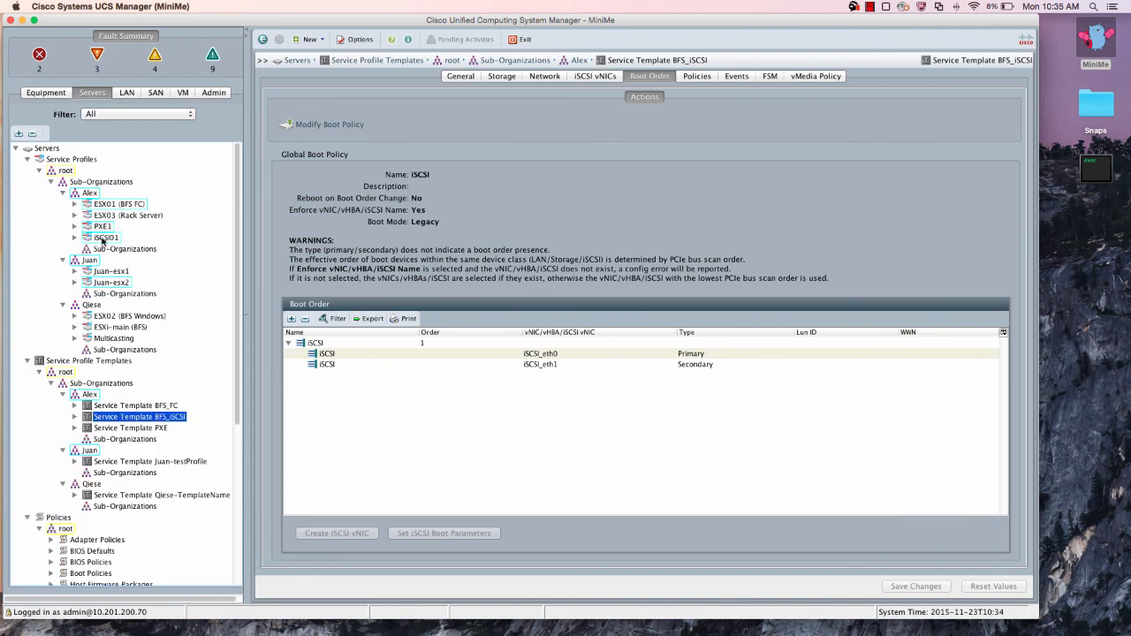
Step: Review the network vNICs and iSCSI vNICs of service profile iSCSI01
click(103, 239)
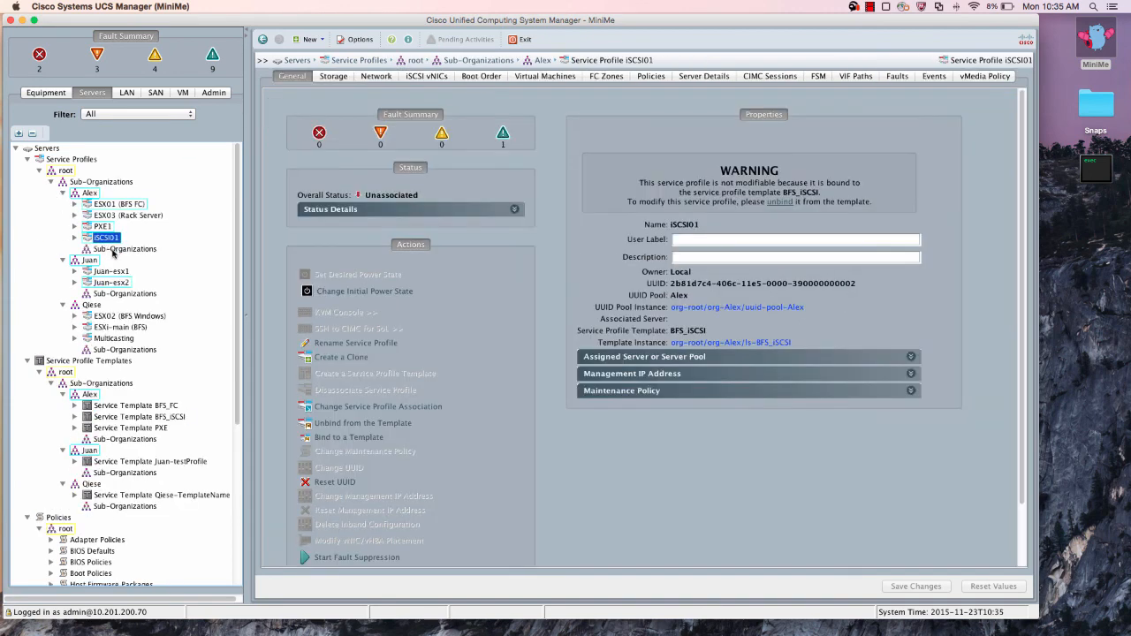
click(376, 76)
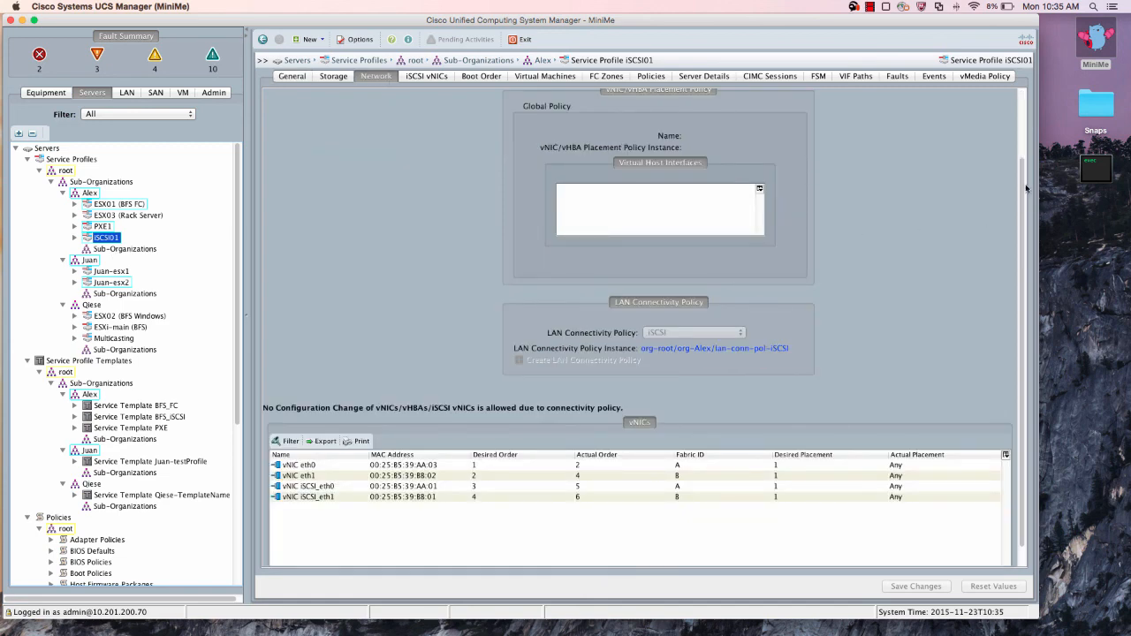
scroll(795, 310, down, 1)
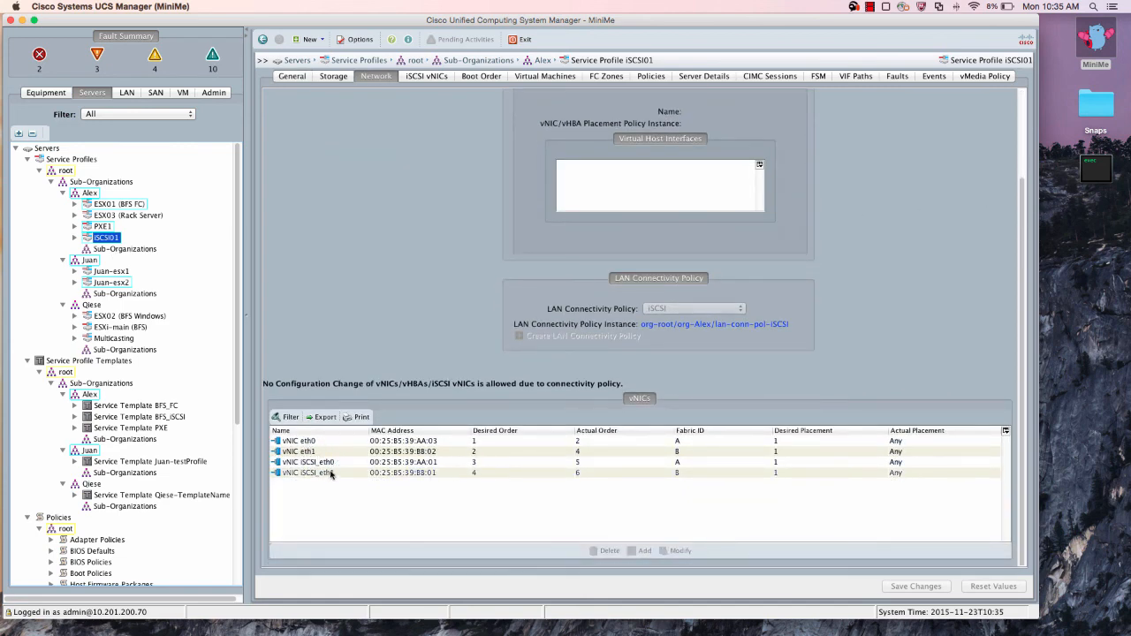
click(432, 77)
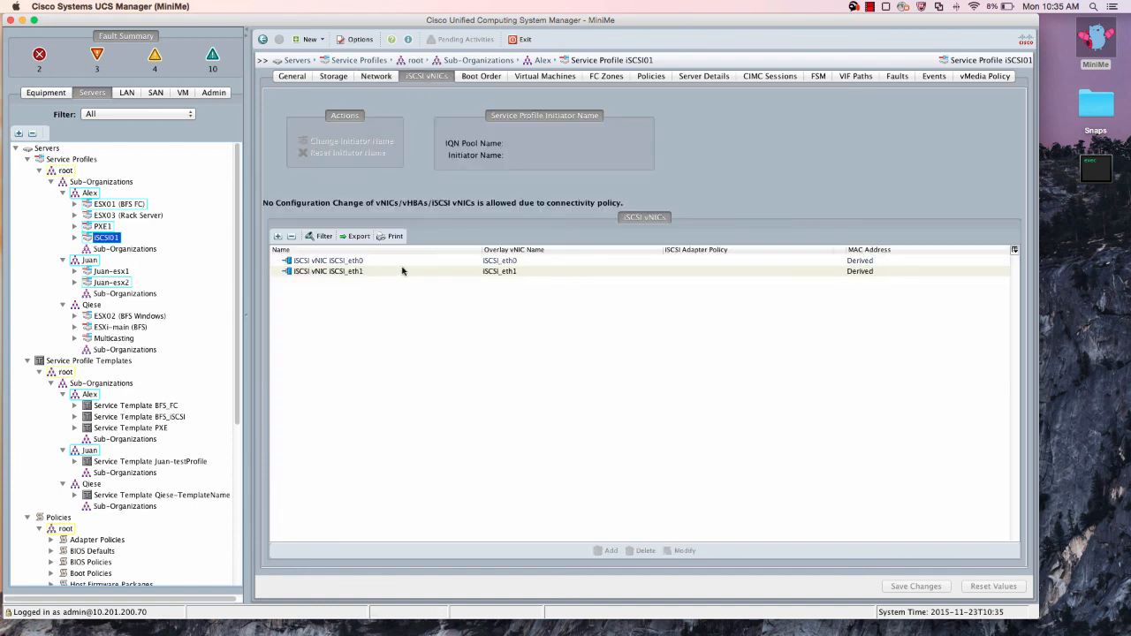
Step: Check the boot order of iSCSI01 and the iSCSI_eth0 boot parameters, including initiator name, initiator address and static target
click(482, 76)
click(374, 366)
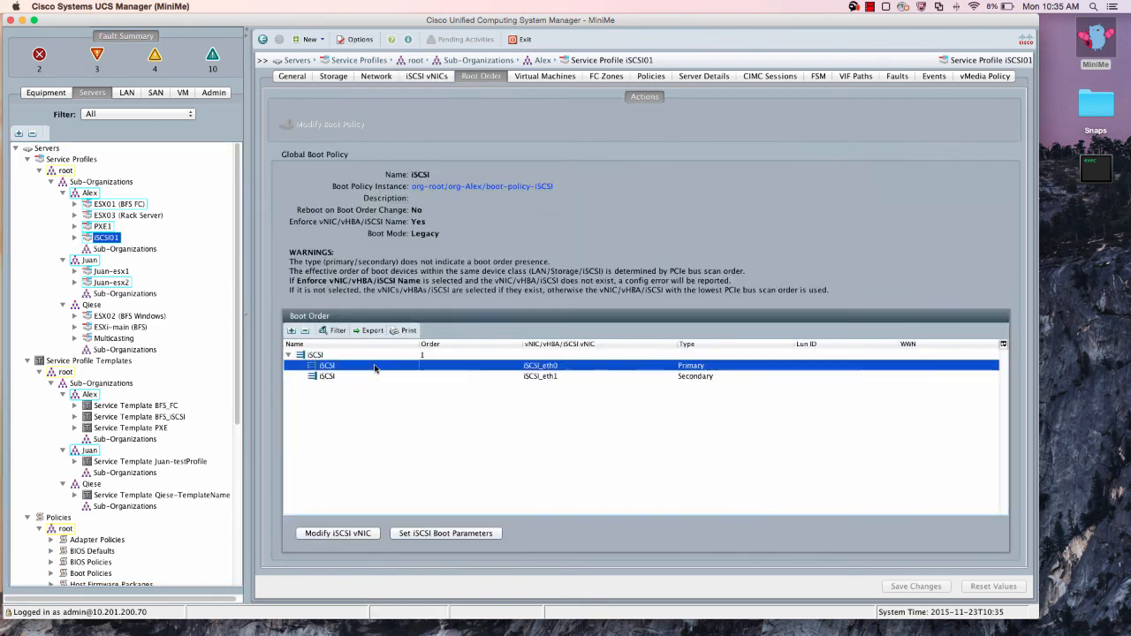
click(434, 534)
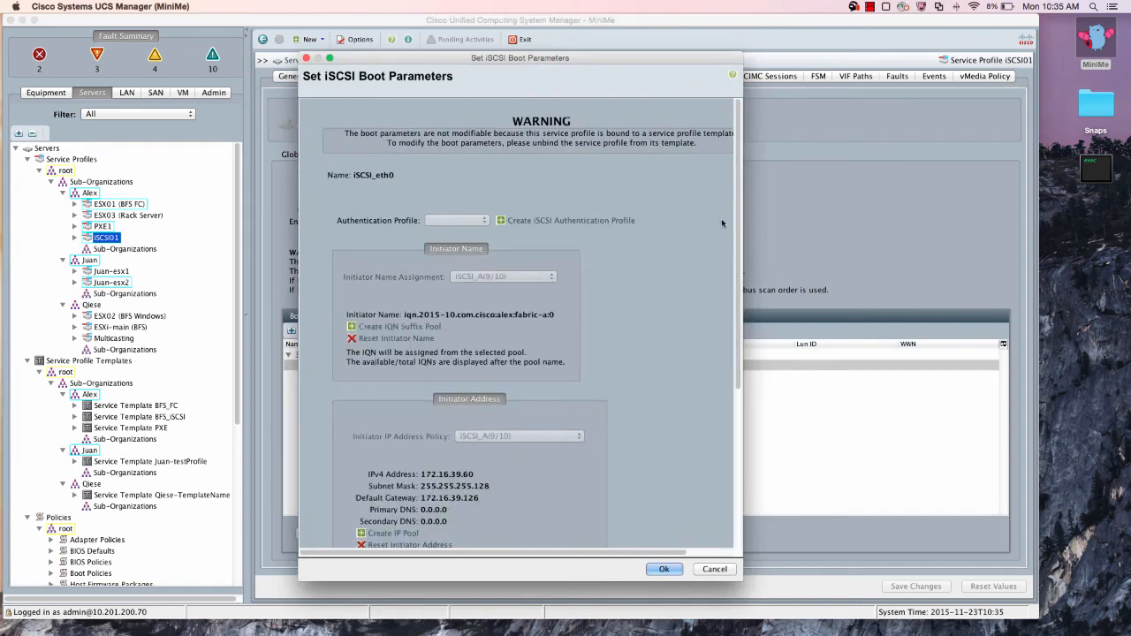
drag(737, 194, 736, 280)
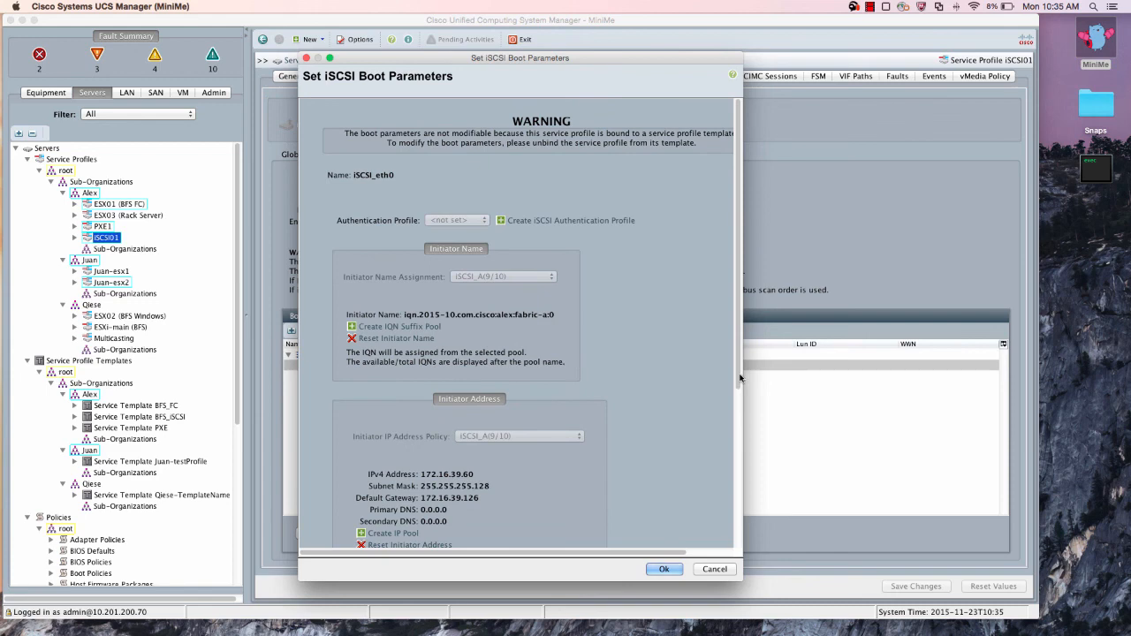
drag(738, 378, 725, 580)
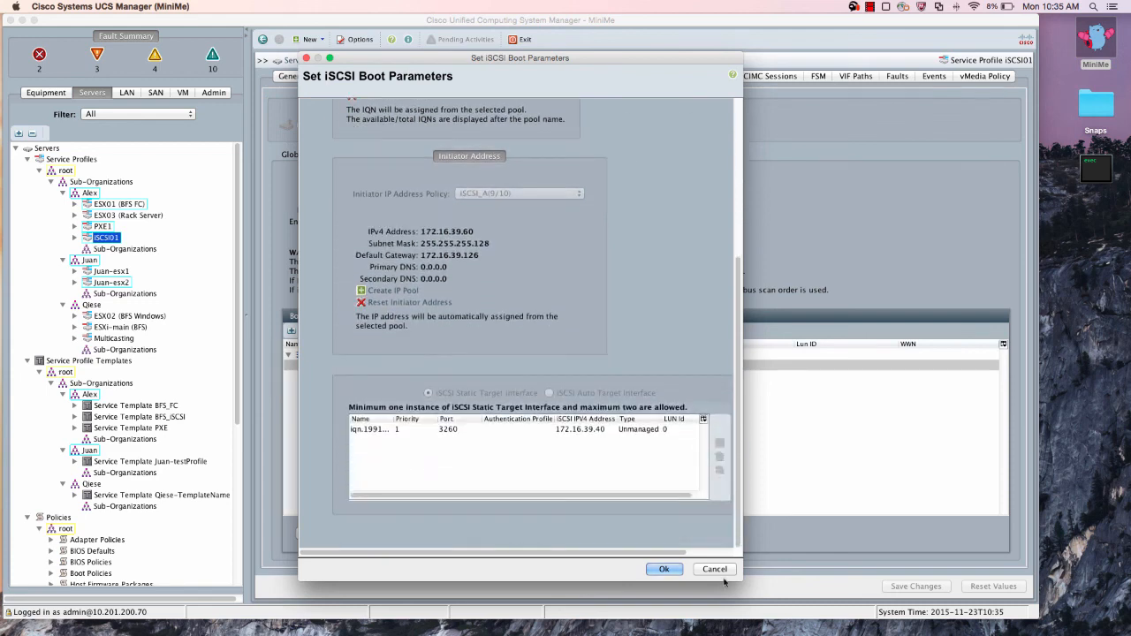
click(632, 431)
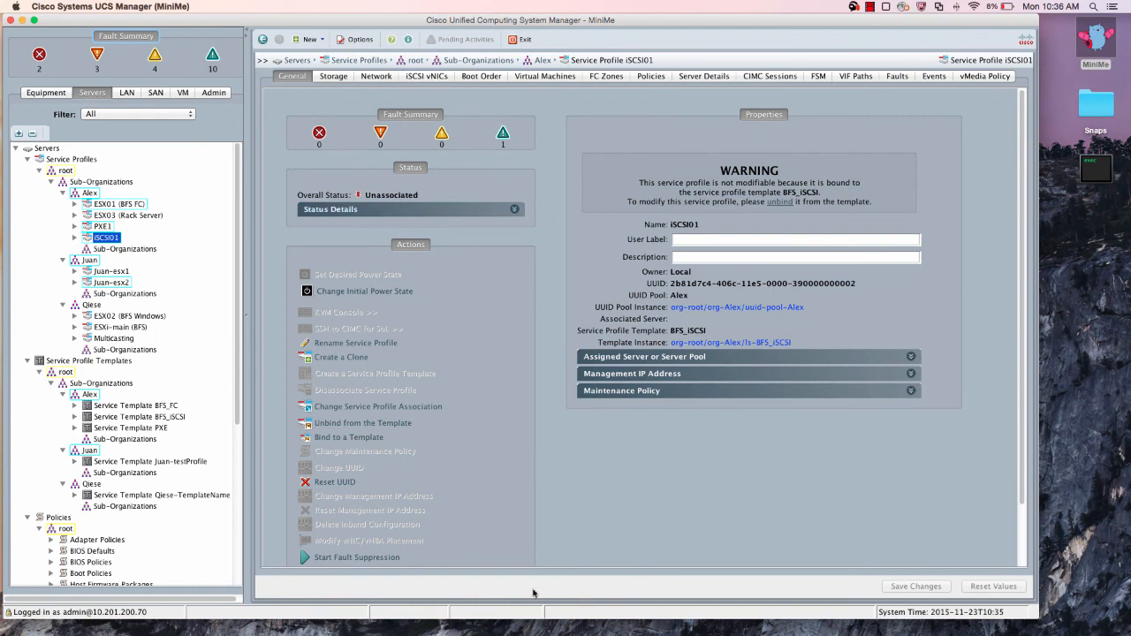
Step: Associate service profile iSCSI01 with the existing server in chassis 1, slot 2, accepting the immediate reboot
click(378, 407)
click(516, 257)
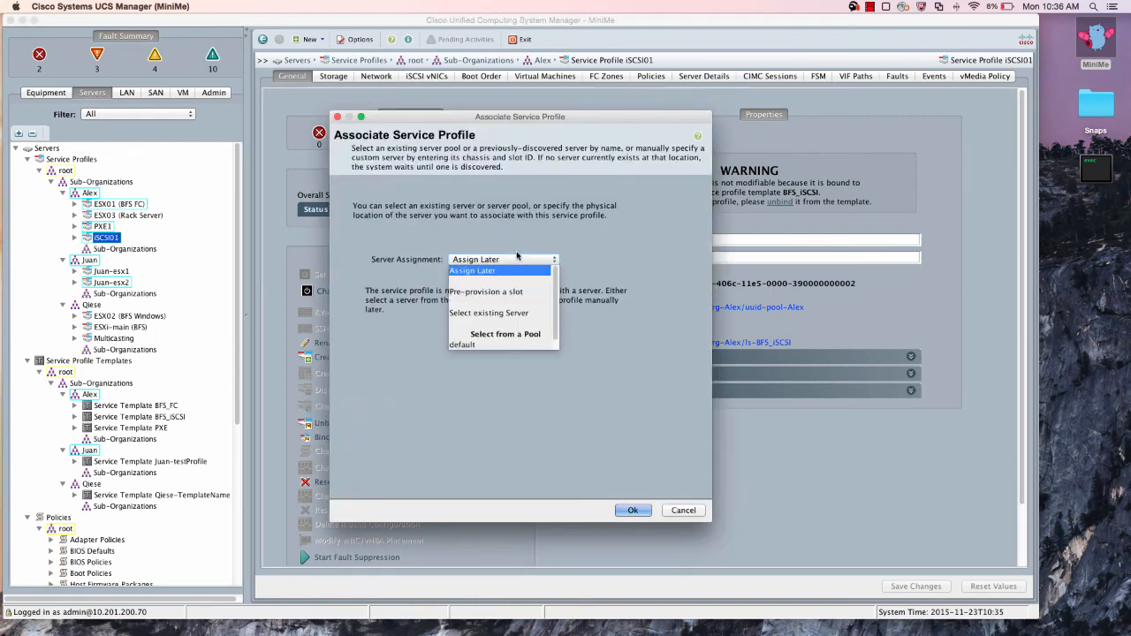
click(489, 310)
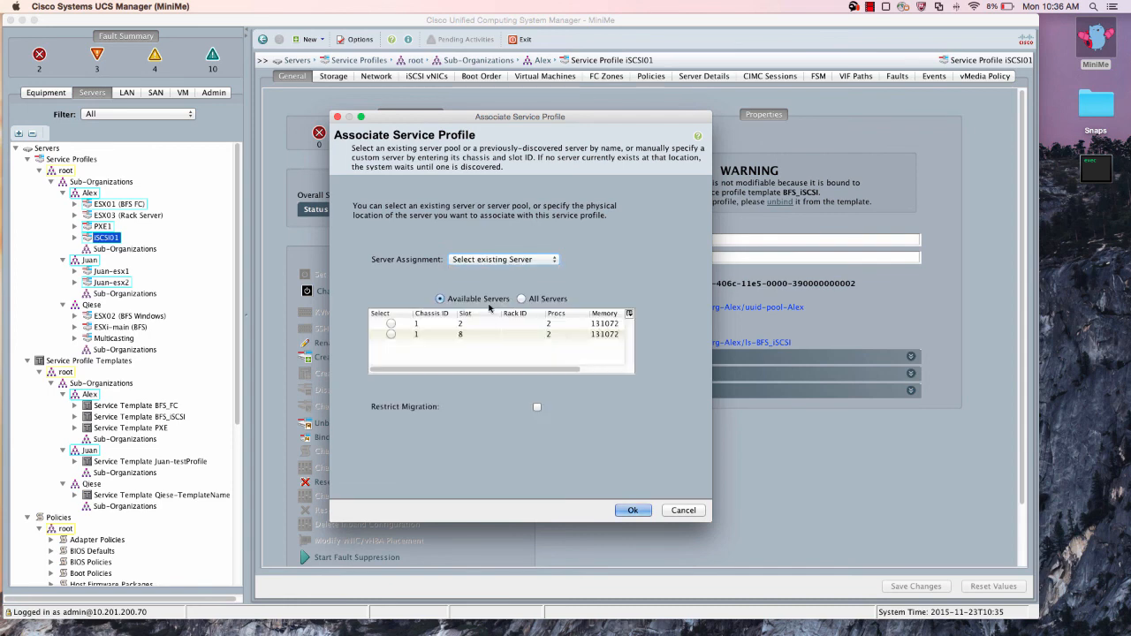
click(390, 323)
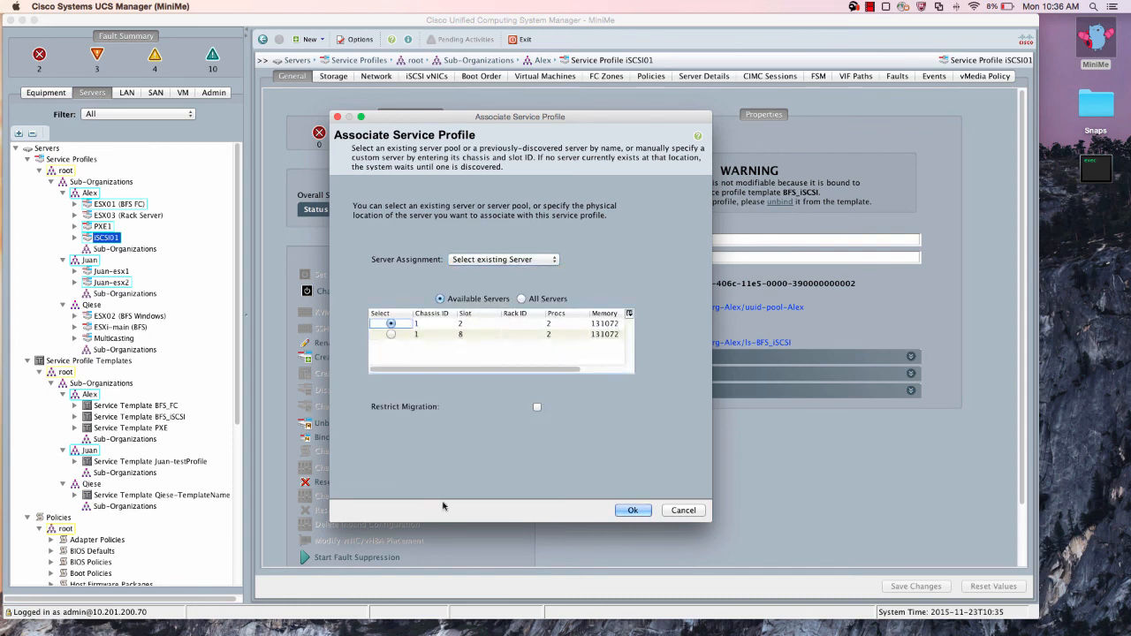
click(632, 511)
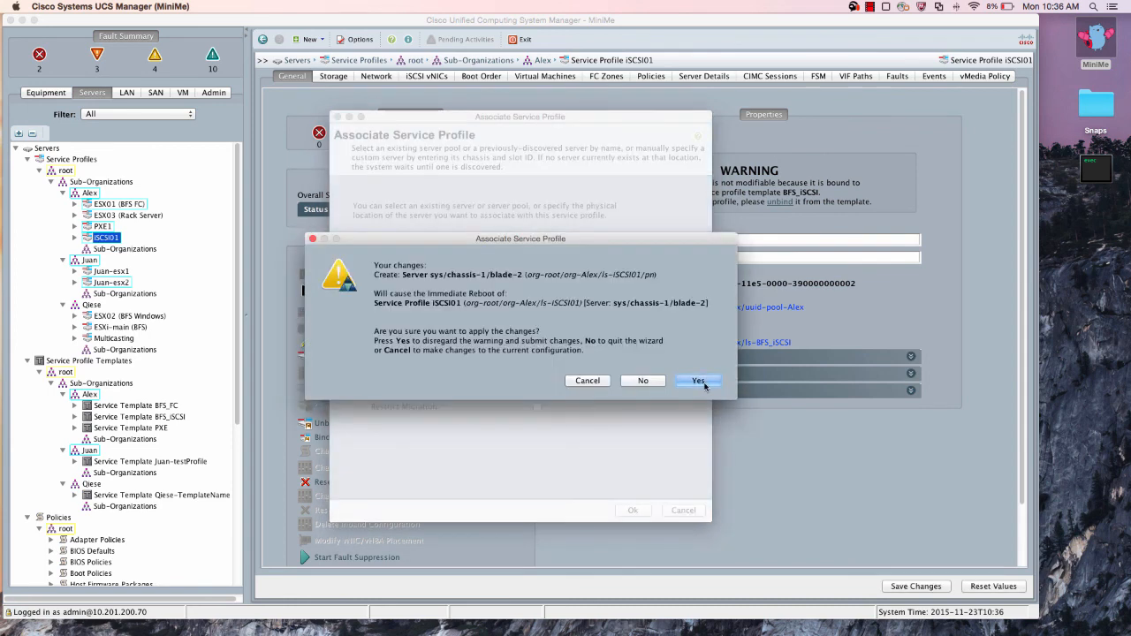
click(698, 380)
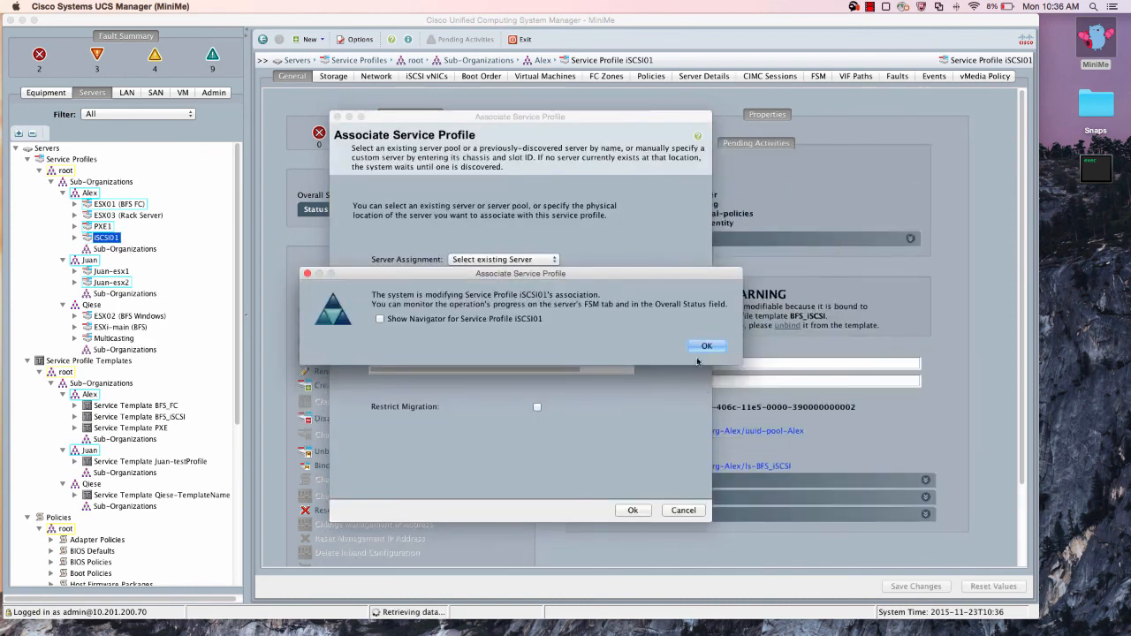
click(703, 347)
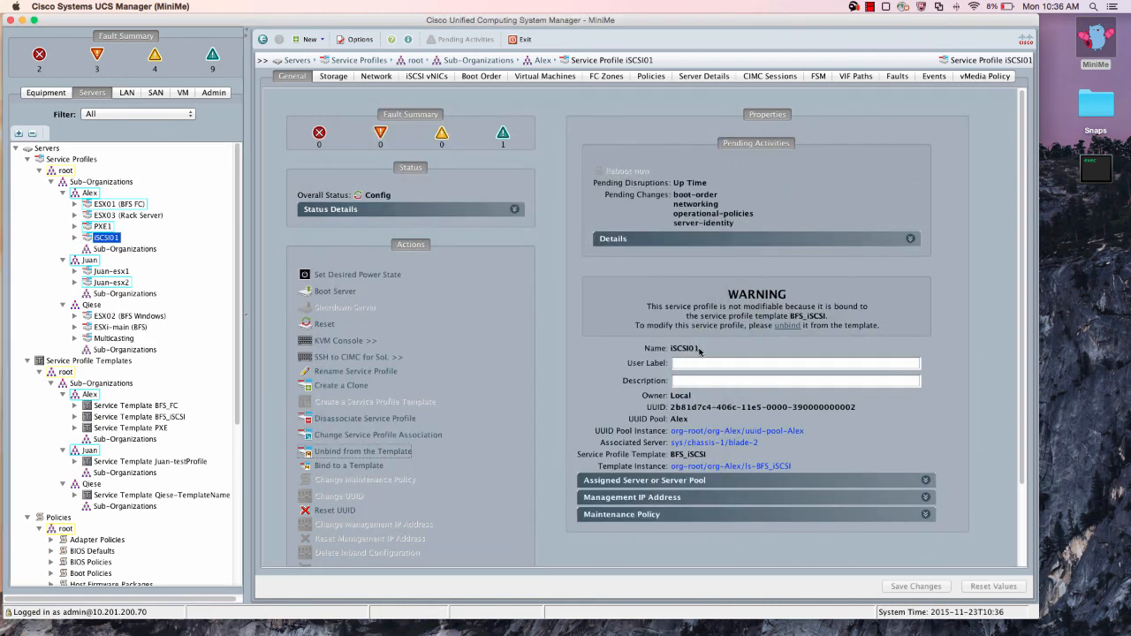